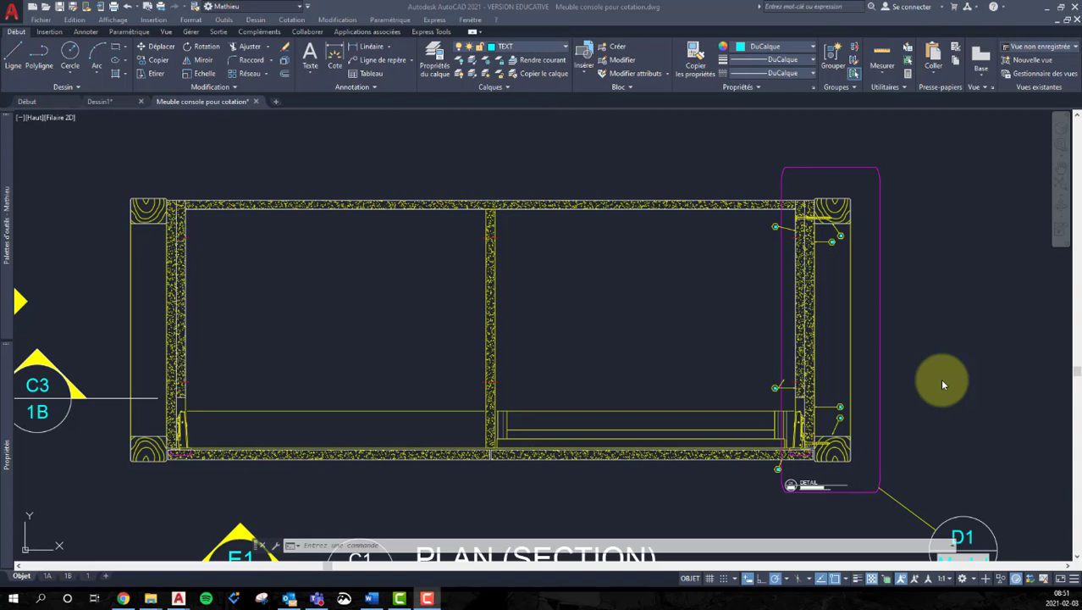
# Open the Layer Properties Manager, reposition it over the plan section and widen it to show all the property columns
pyautogui.click(609, 183)
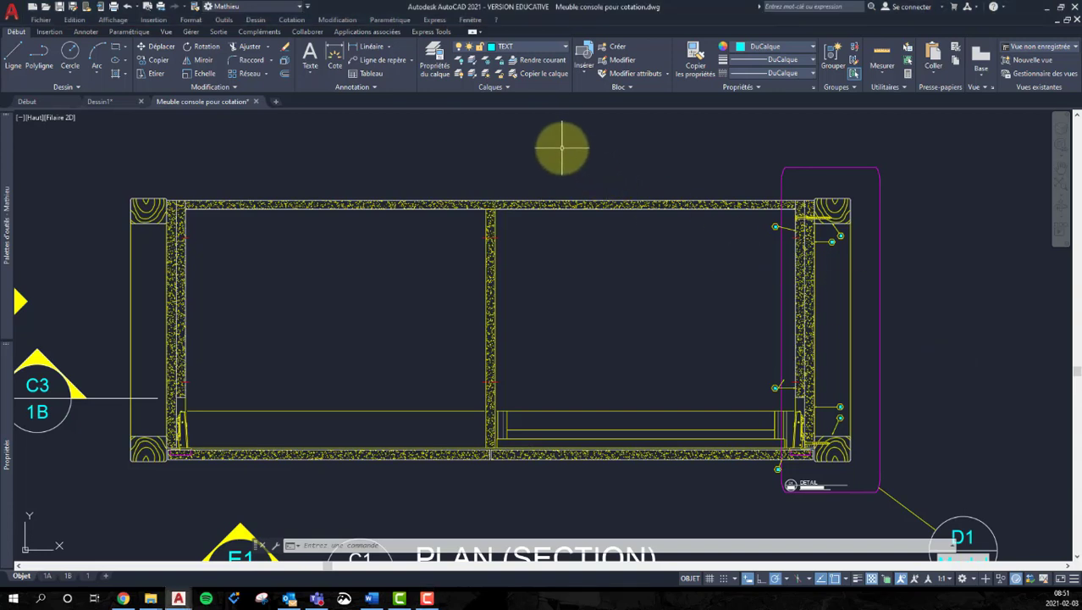
pyautogui.moveTo(568, 148); pyautogui.dragTo(575, 169, button='middle')
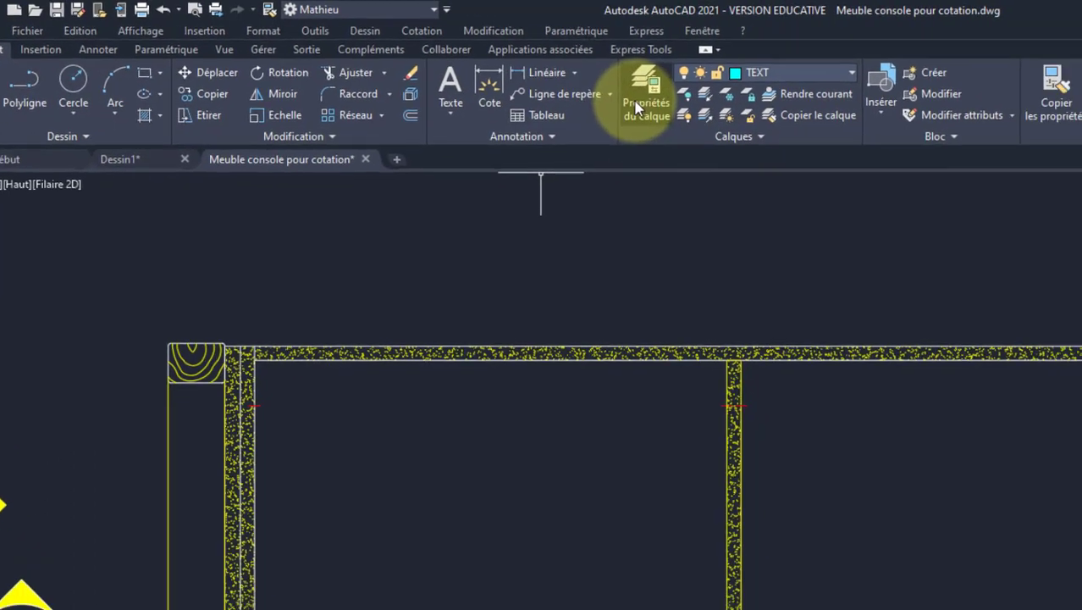
pyautogui.click(639, 105)
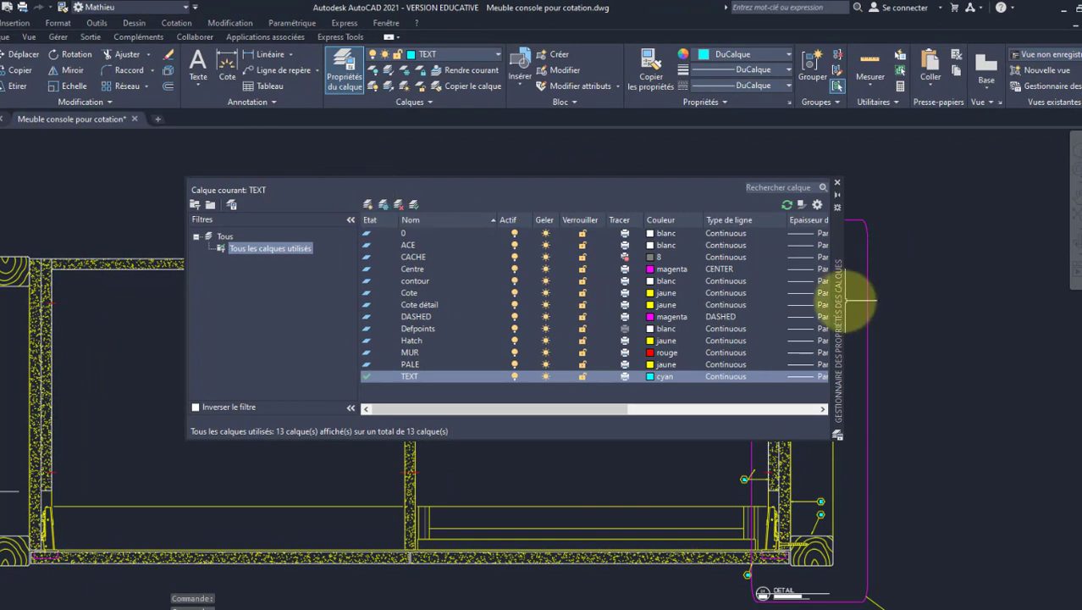
pyautogui.moveTo(839, 303); pyautogui.dragTo(682, 298)
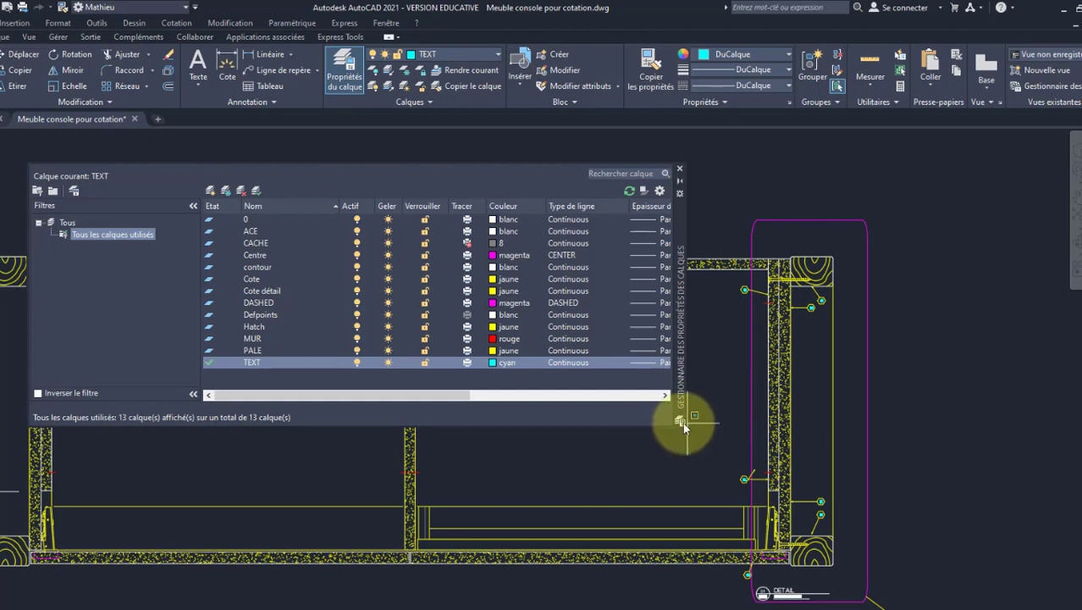
pyautogui.moveTo(683, 423); pyautogui.dragTo(1006, 452)
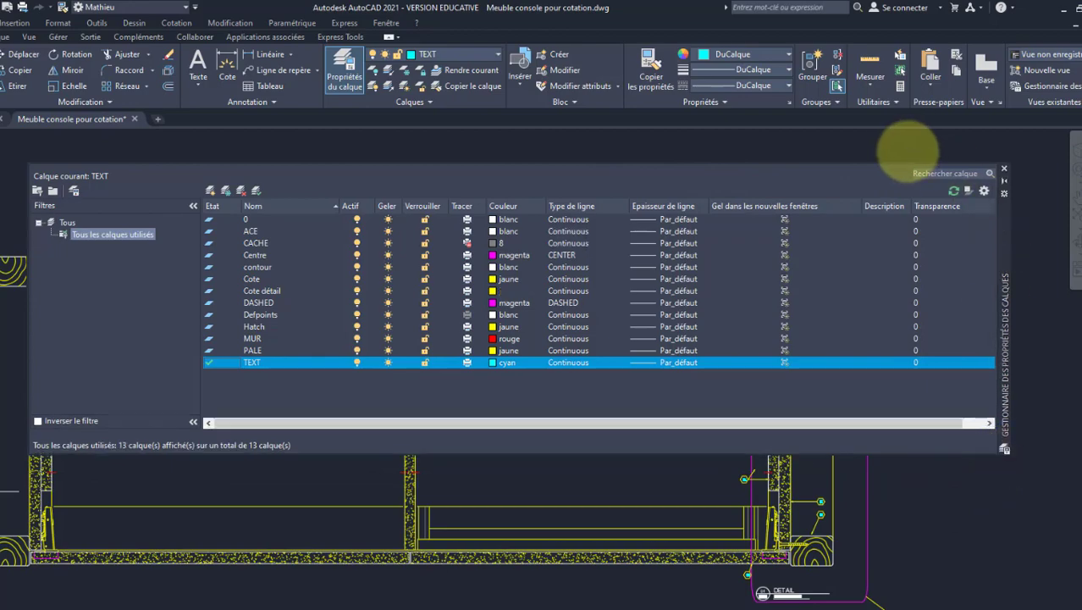
pyautogui.moveTo(1008, 315); pyautogui.dragTo(864, 325)
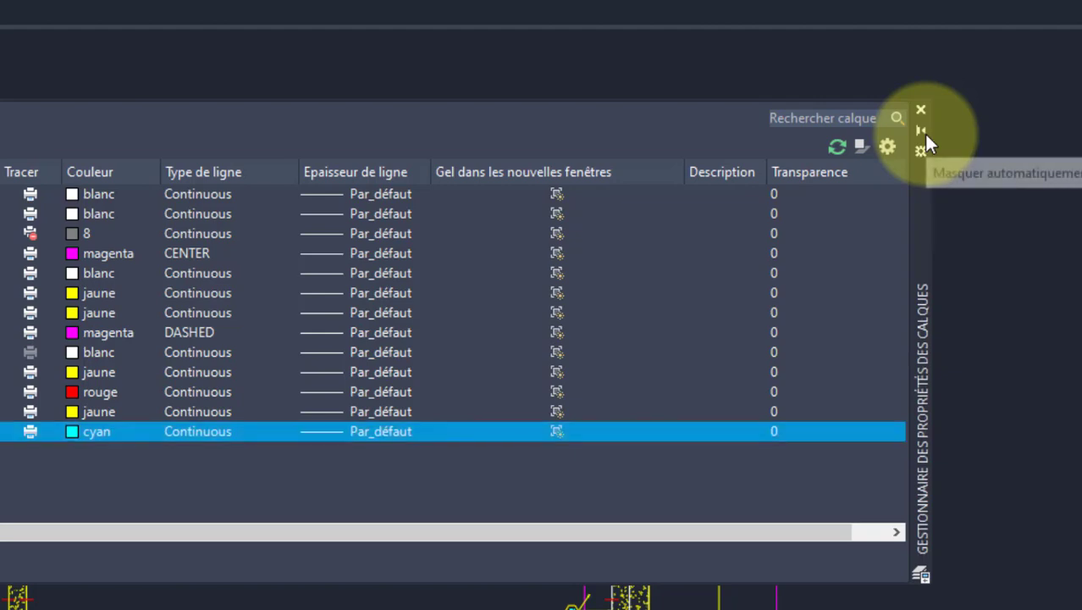
# Shrink the Layer Properties Manager, scroll through its columns, and enlarge it again over the drawing
pyautogui.rightClick(925, 200)
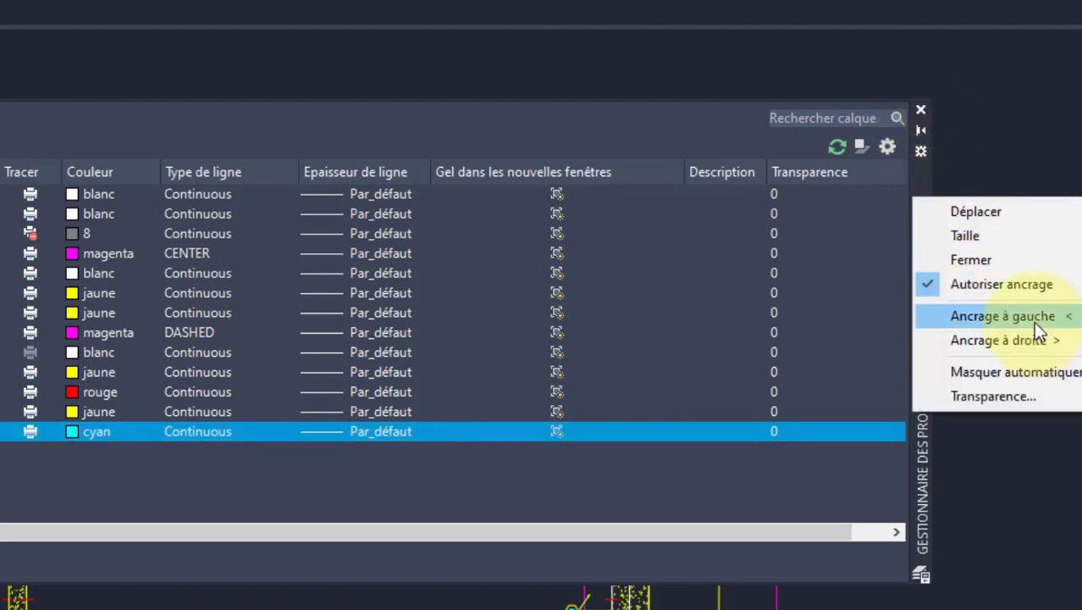
pyautogui.click(1029, 213)
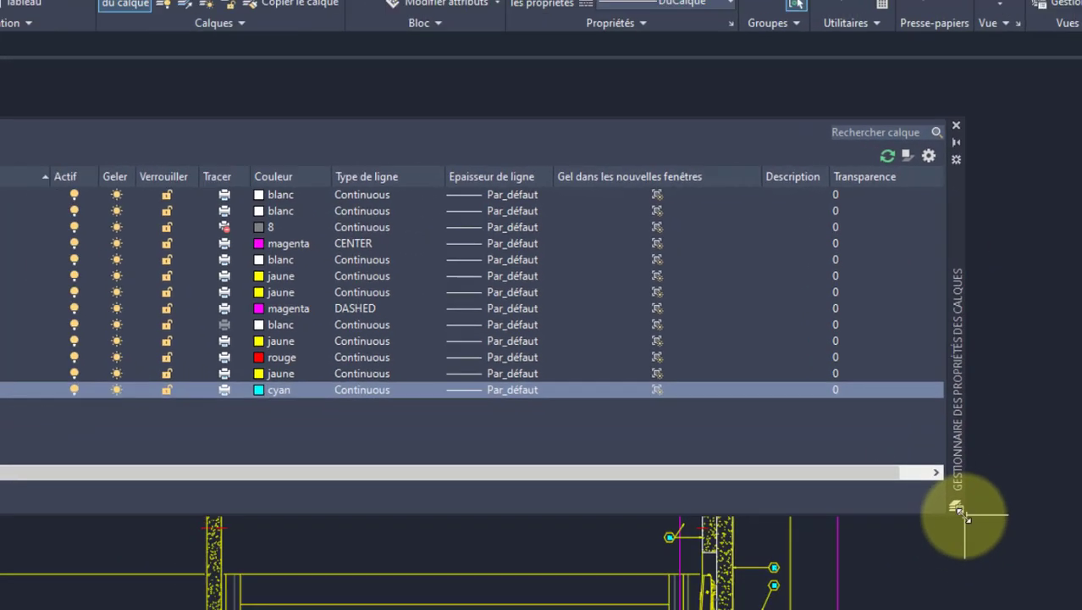
pyautogui.moveTo(957, 508); pyautogui.dragTo(443, 461)
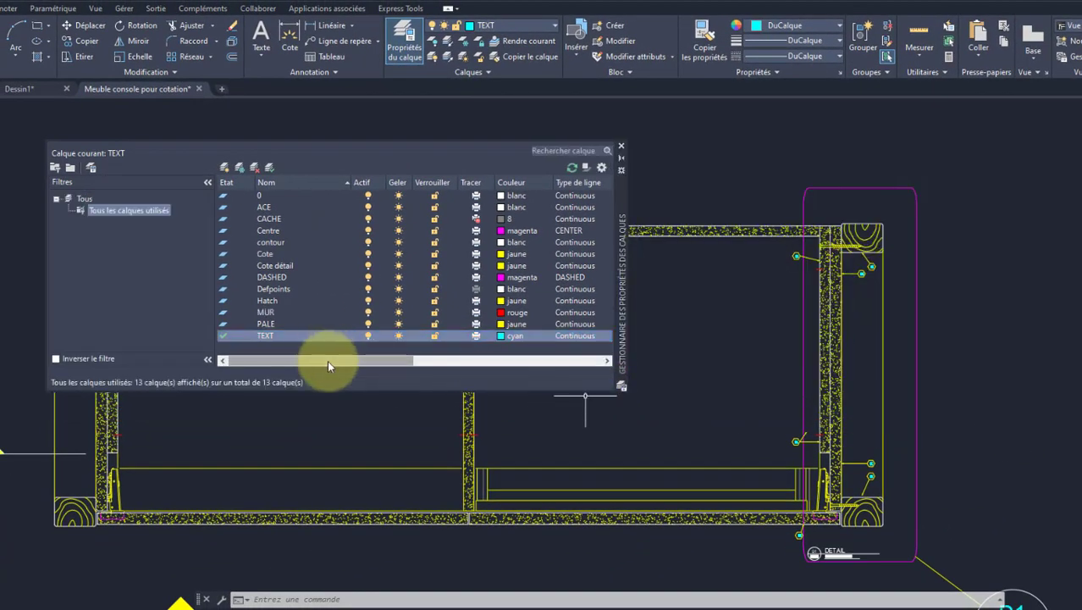
pyautogui.moveTo(329, 364)
pyautogui.mouseDown()
pyautogui.moveTo(547, 358)
pyautogui.moveTo(313, 360)
pyautogui.mouseUp()
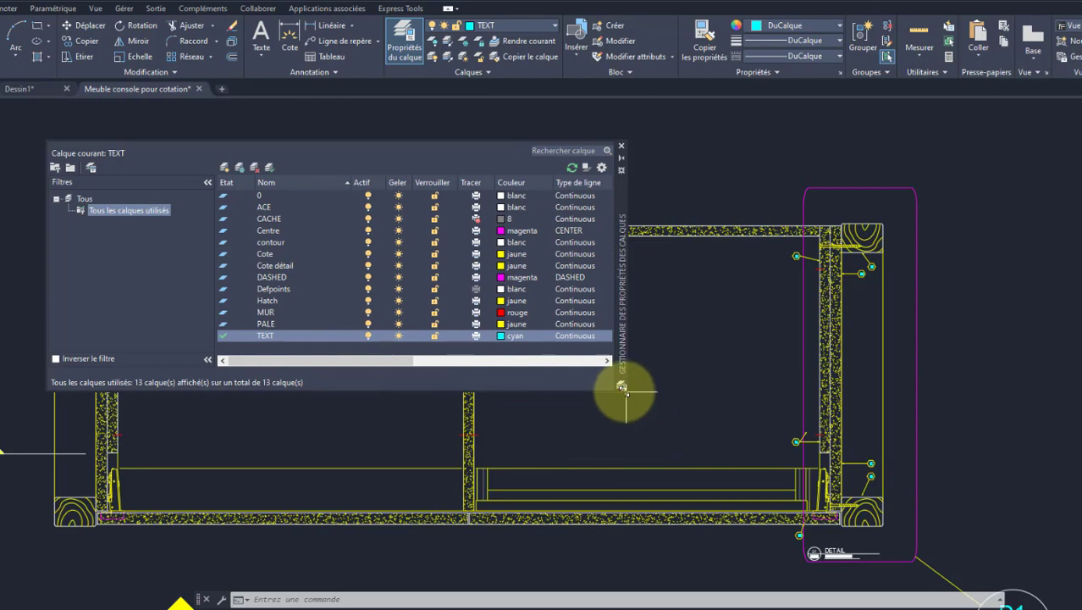
pyautogui.moveTo(624, 388); pyautogui.dragTo(934, 468)
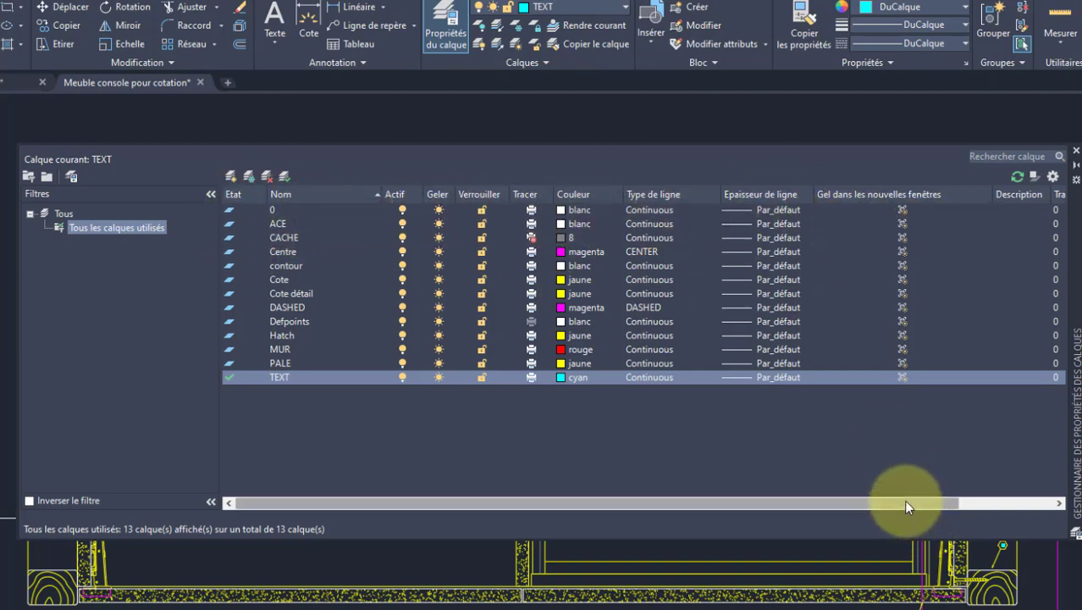
pyautogui.moveTo(905, 502); pyautogui.dragTo(983, 518)
pyautogui.moveTo(1081, 540); pyautogui.dragTo(968, 536)
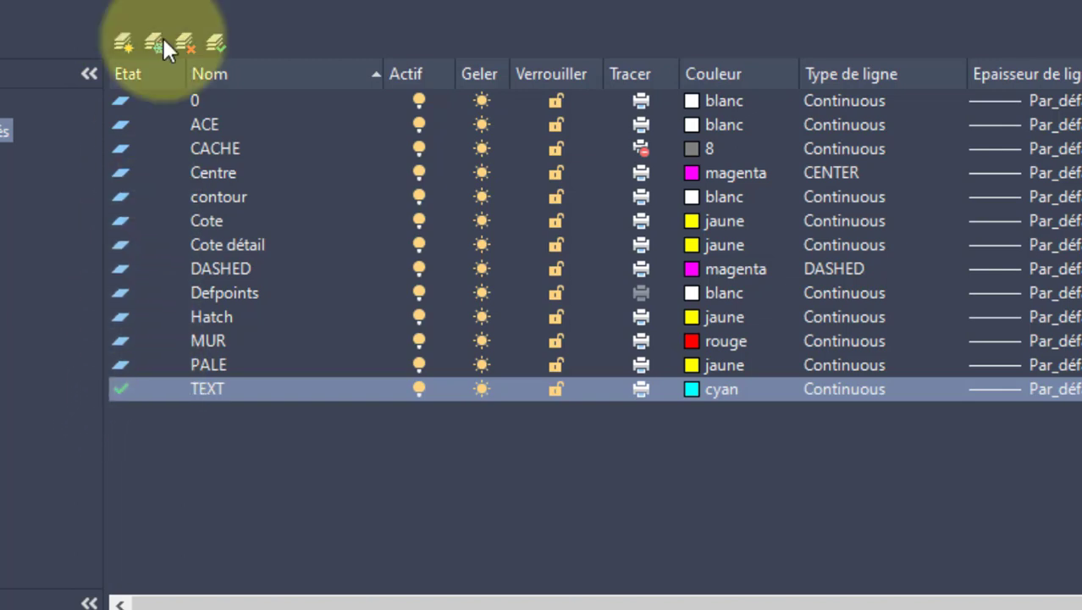
# Try the contour and Defpoints layers as current, and finish with contour as the current layer
pyautogui.doubleClick(219, 197)
pyautogui.doubleClick(238, 291)
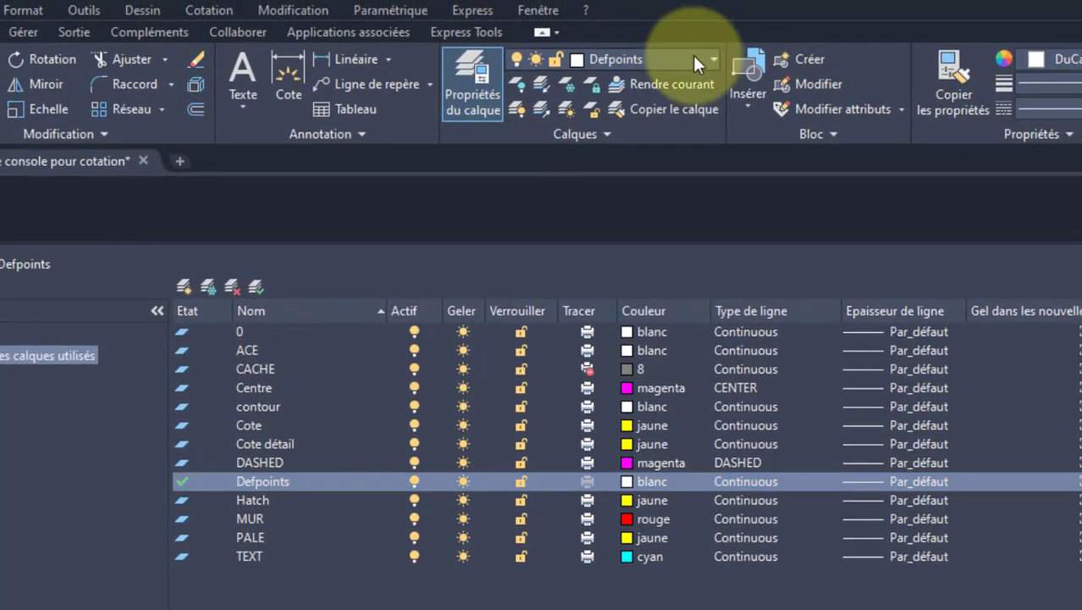
pyautogui.click(693, 55)
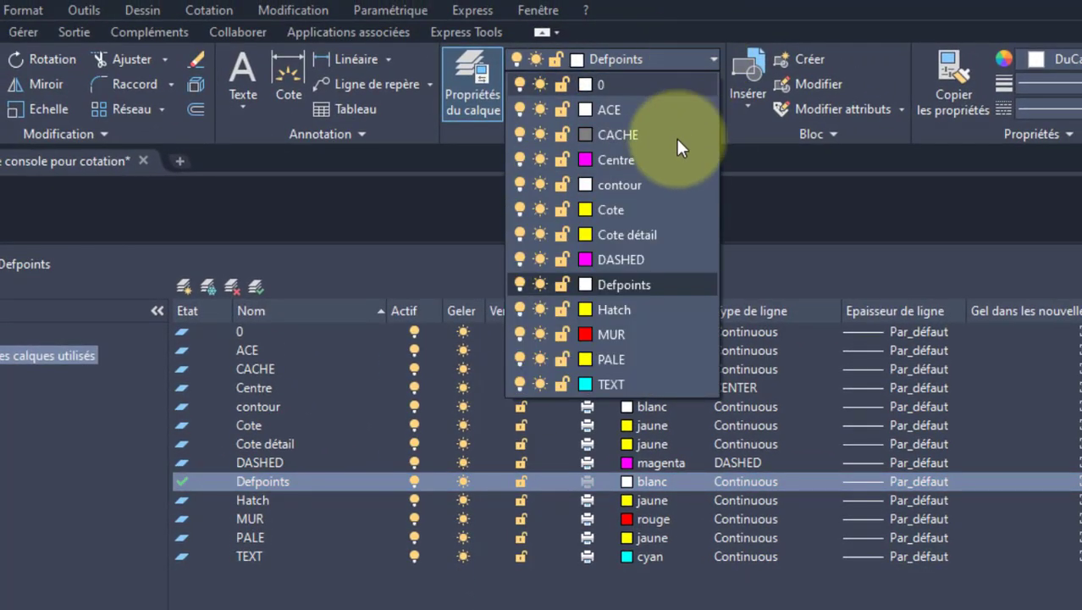
pyautogui.click(617, 185)
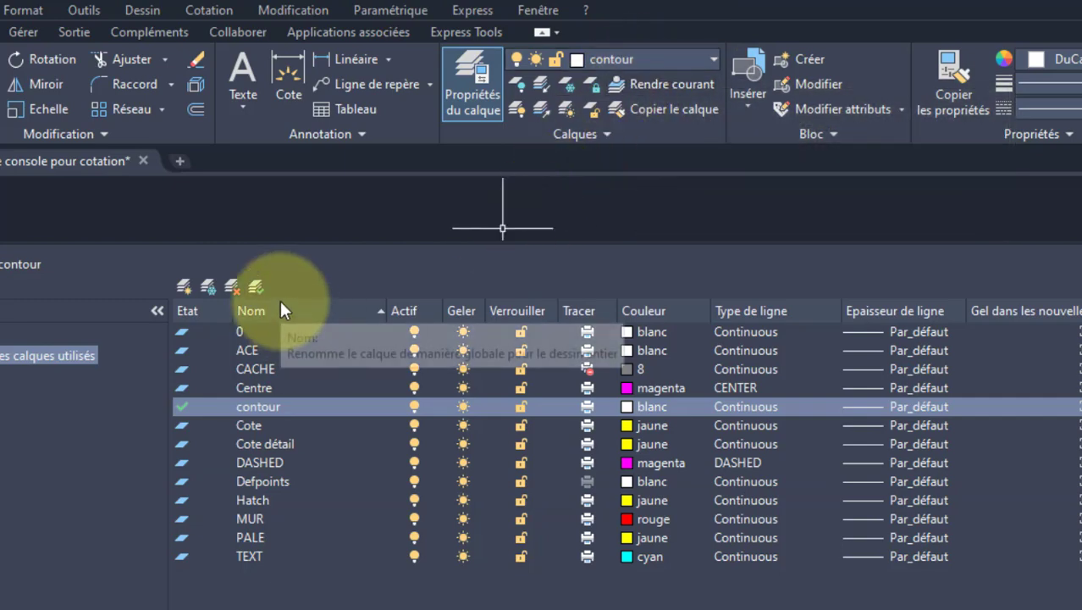
pyautogui.rightClick(284, 443)
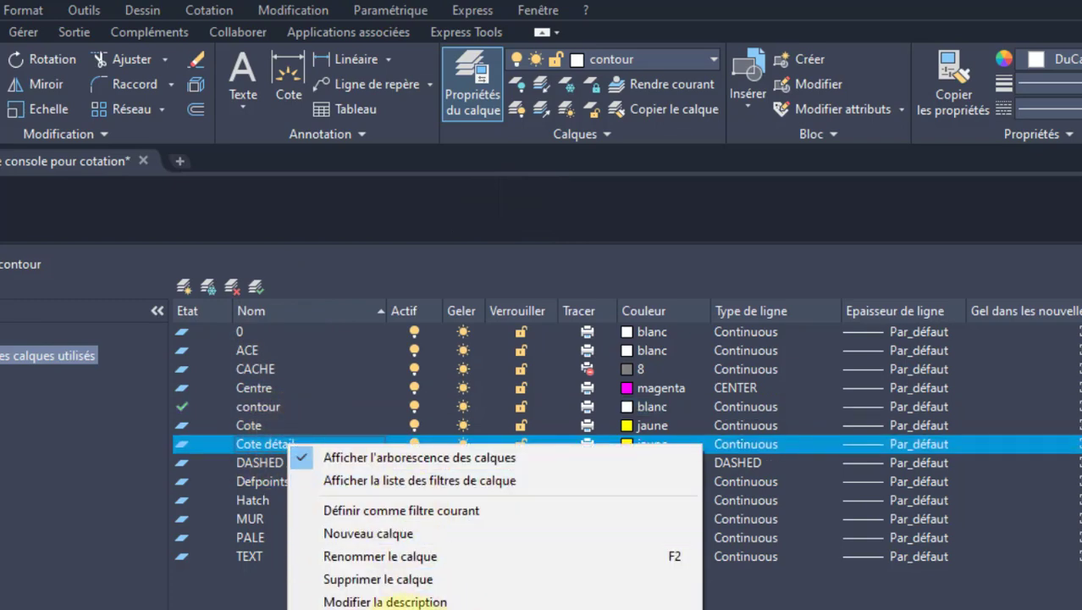
pyautogui.click(290, 406)
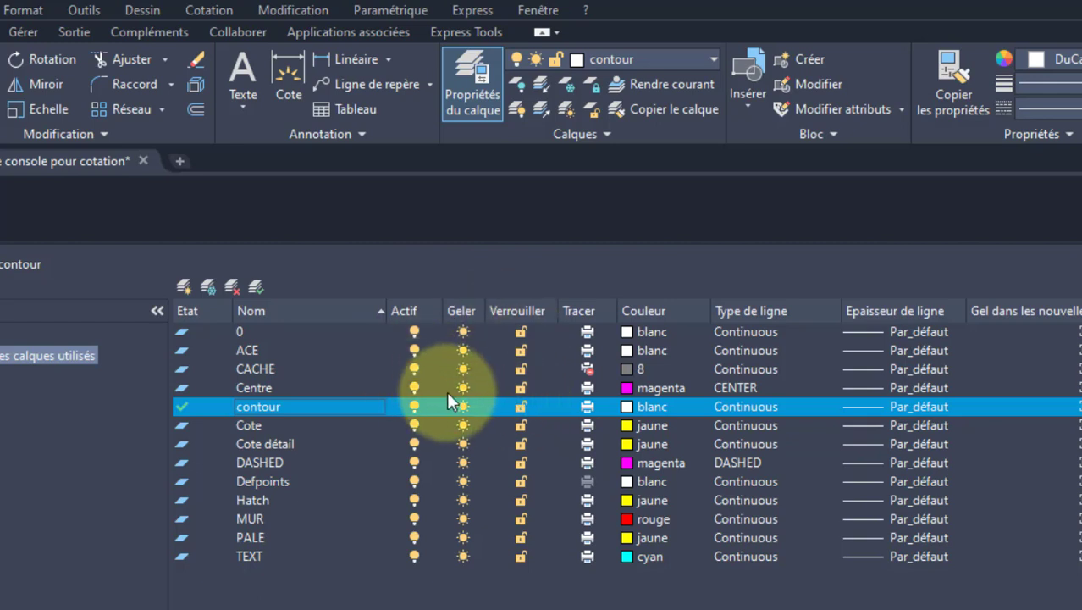
pyautogui.click(663, 60)
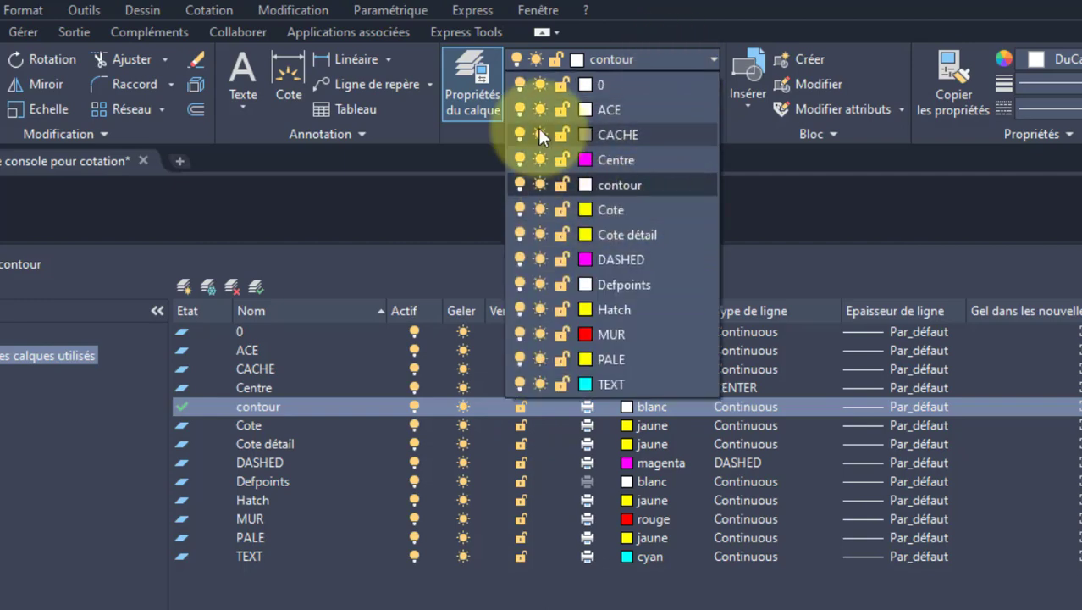
pyautogui.click(629, 58)
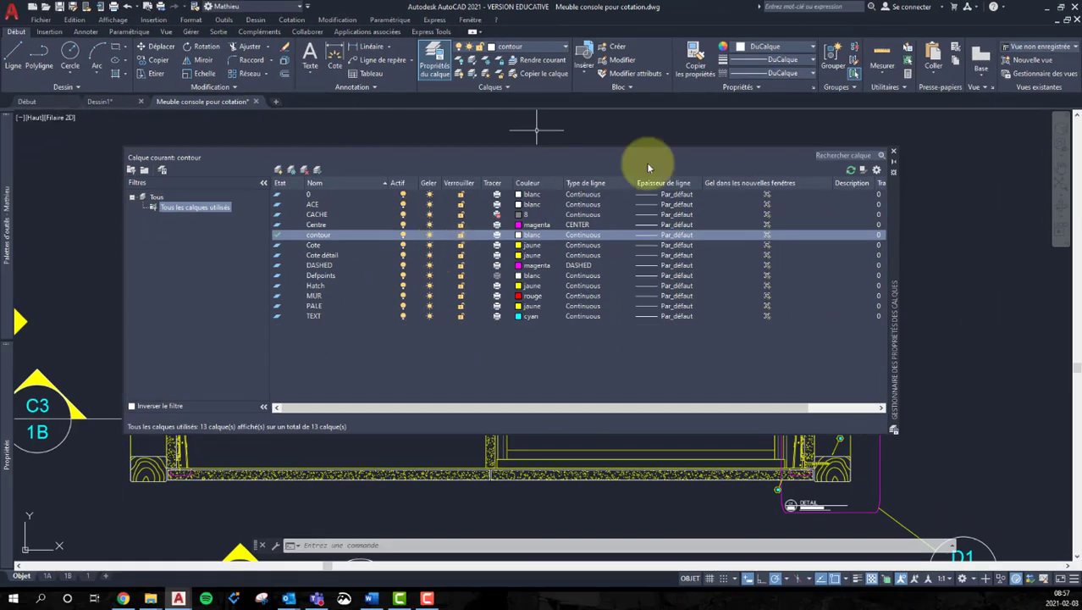
# Close the Layer Properties Manager and check which layer the plan section block is on, leaving nothing selected
pyautogui.click(929, 209)
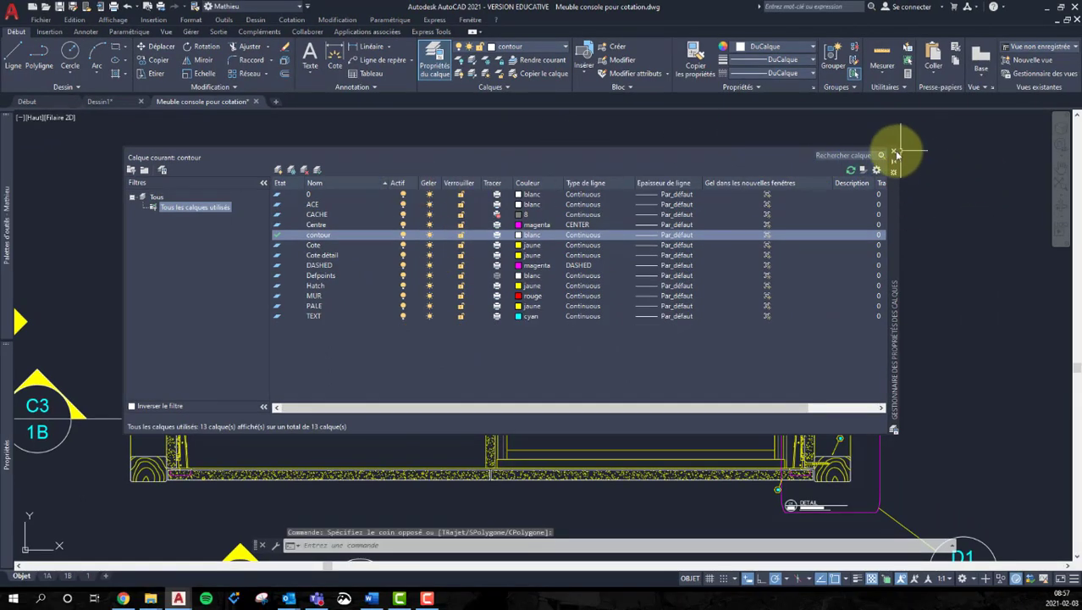
pyautogui.click(895, 154)
pyautogui.scroll(-6, 628, 273)
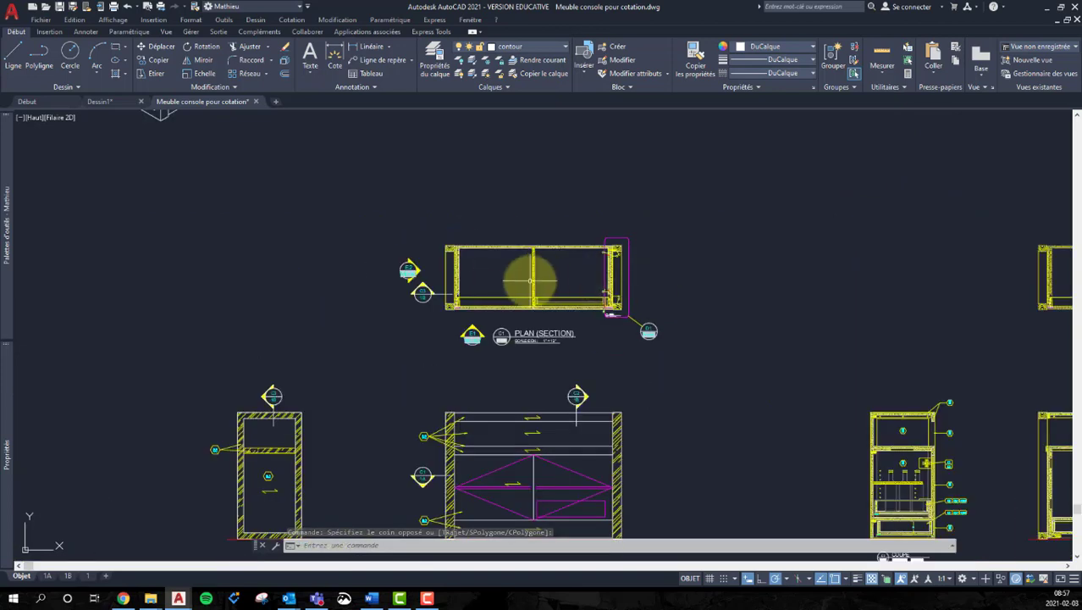
pyautogui.scroll(4, 530, 280)
pyautogui.scroll(2, 485, 262)
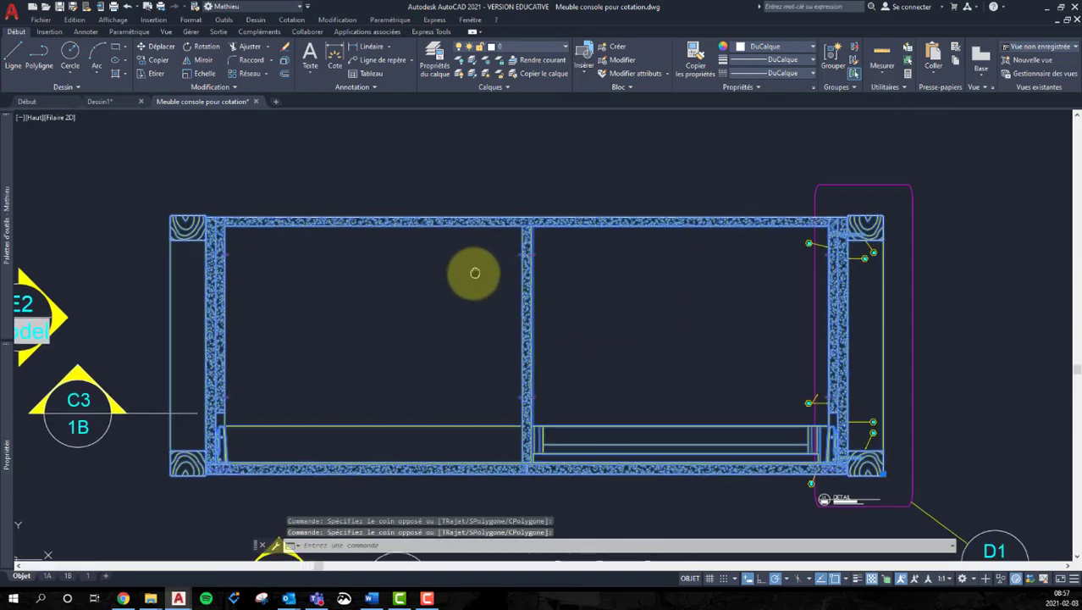
pyautogui.press('Escape')
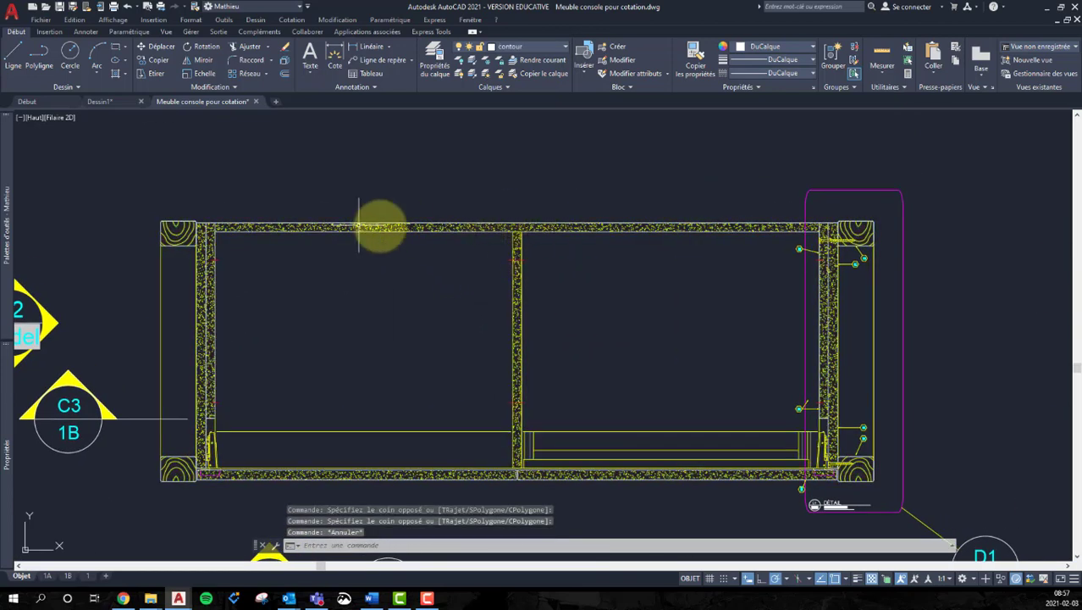
# Examine the panel outlines and hatching of the plan section up close, and recheck the layer assigned to the whole block
pyautogui.scroll(5, 176, 237)
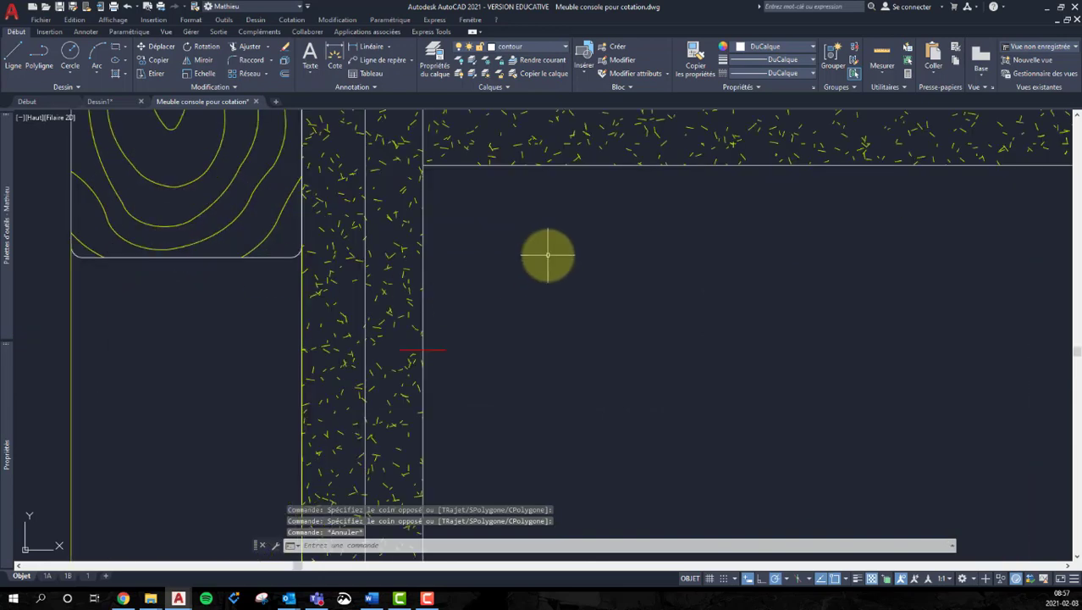
pyautogui.scroll(-4, 333, 213)
pyautogui.scroll(-4, 311, 185)
pyautogui.scroll(4, 356, 235)
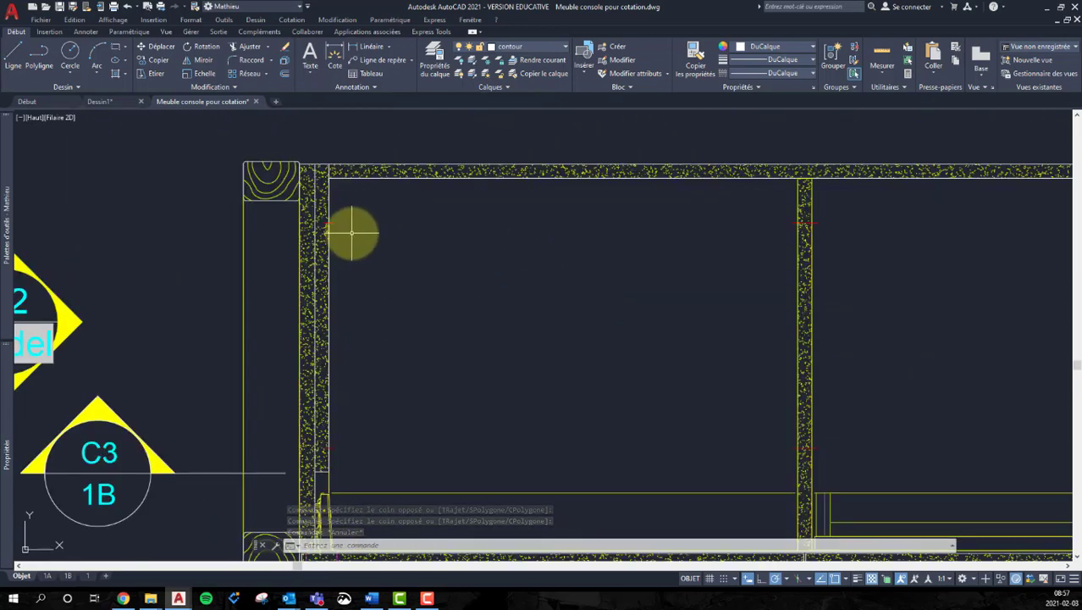
pyautogui.scroll(-2, 456, 249)
pyautogui.moveTo(457, 250)
pyautogui.mouseDown(button='middle')
pyautogui.moveTo(476, 264)
pyautogui.moveTo(428, 264)
pyautogui.mouseUp(button='middle')
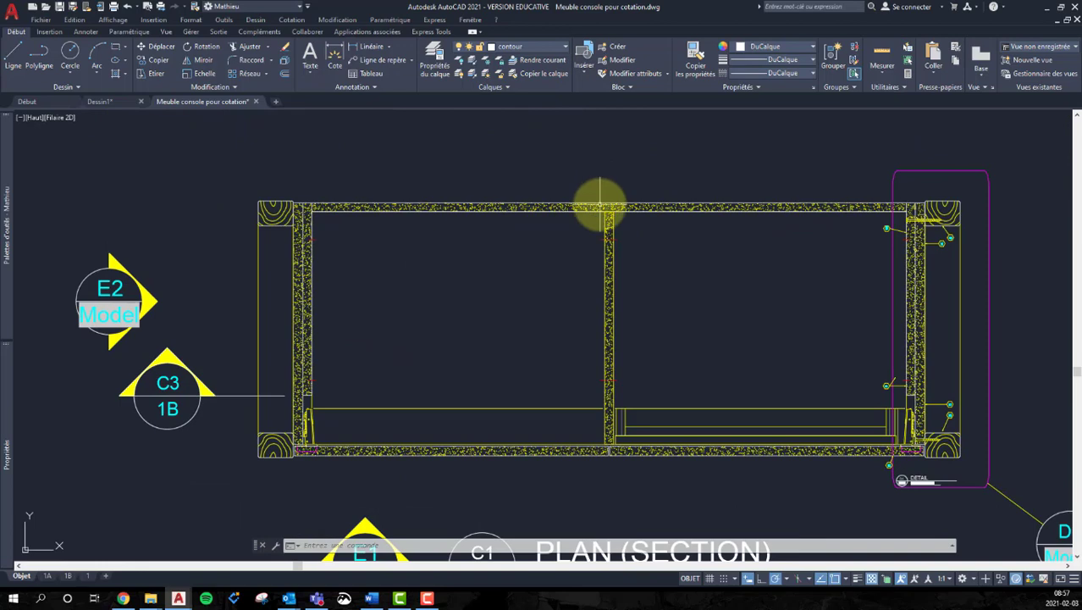
pyautogui.press('Escape')
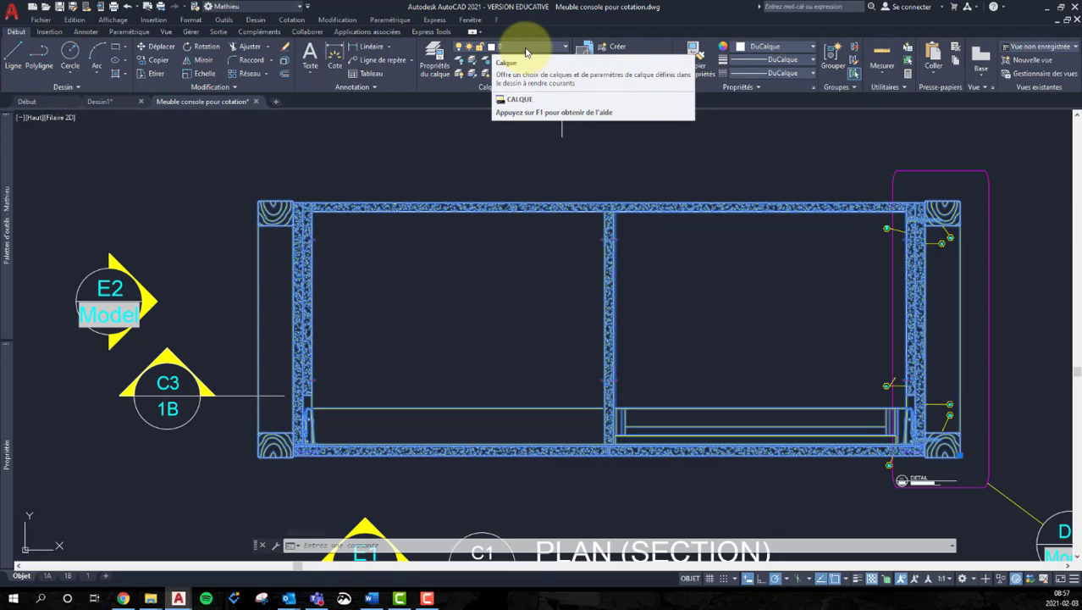
pyautogui.press('Escape')
pyautogui.press('Escape')
pyautogui.press('Escape')
pyautogui.moveTo(674, 285); pyautogui.dragTo(639, 284, button='middle')
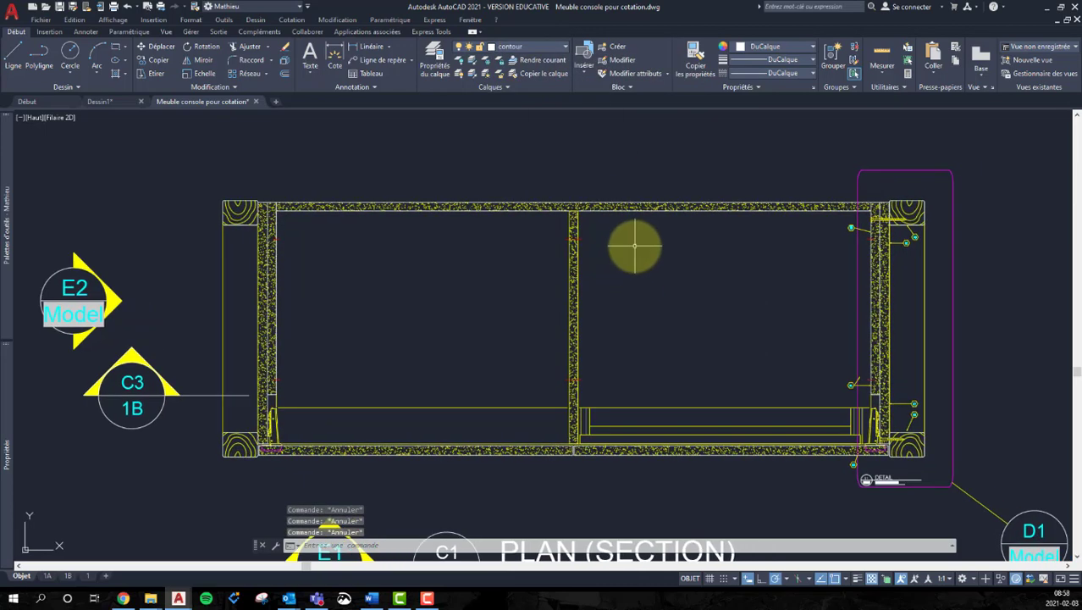
# Make TEXT the current layer, and turn off layer 0 to see its effect on the plan section
pyautogui.click(516, 49)
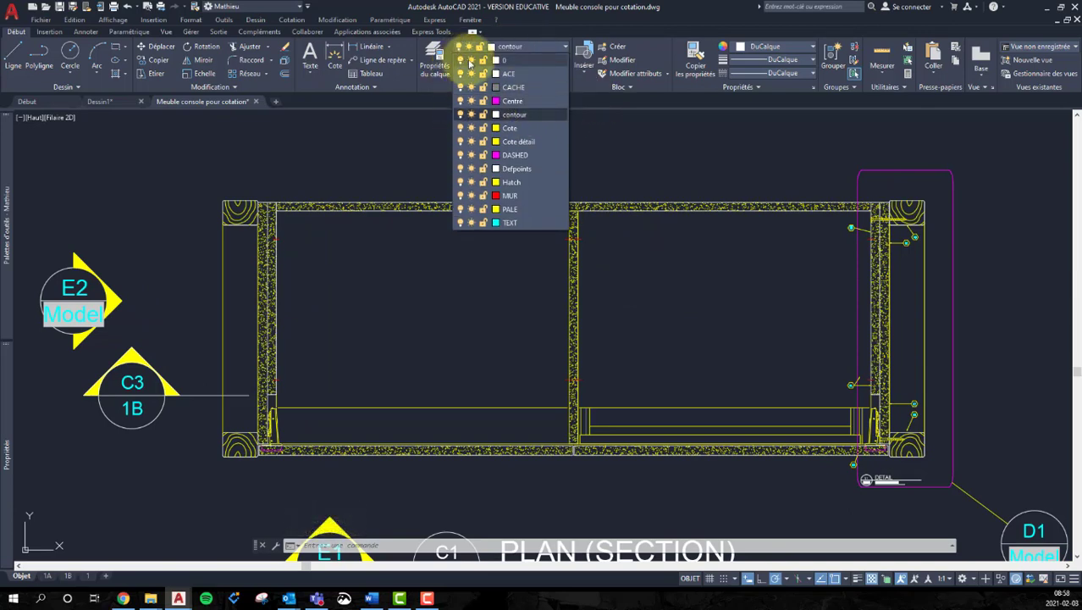
pyautogui.click(518, 223)
pyautogui.click(508, 48)
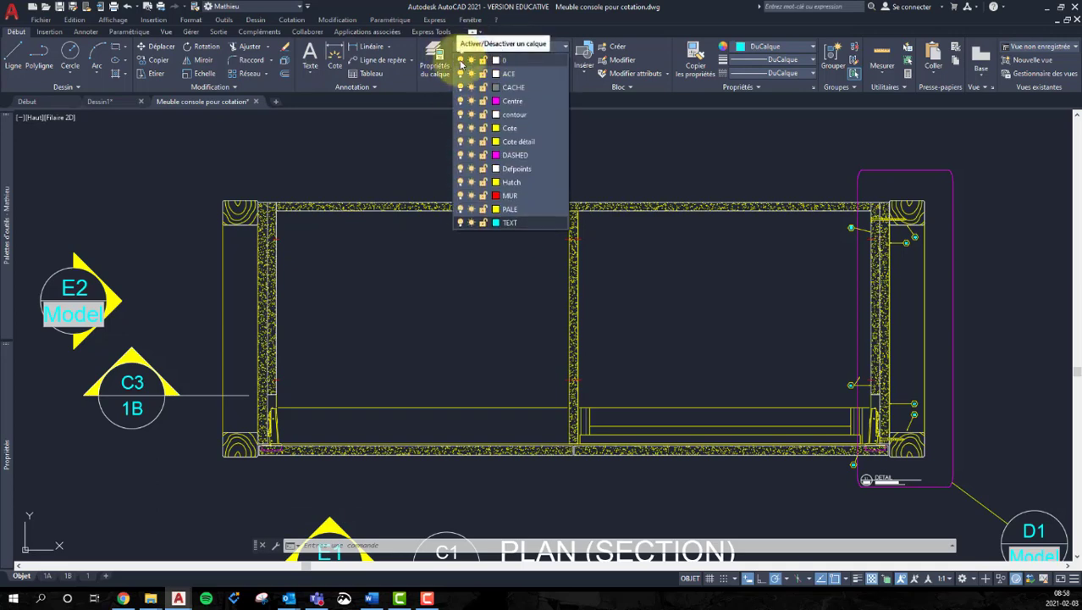
pyautogui.click(461, 61)
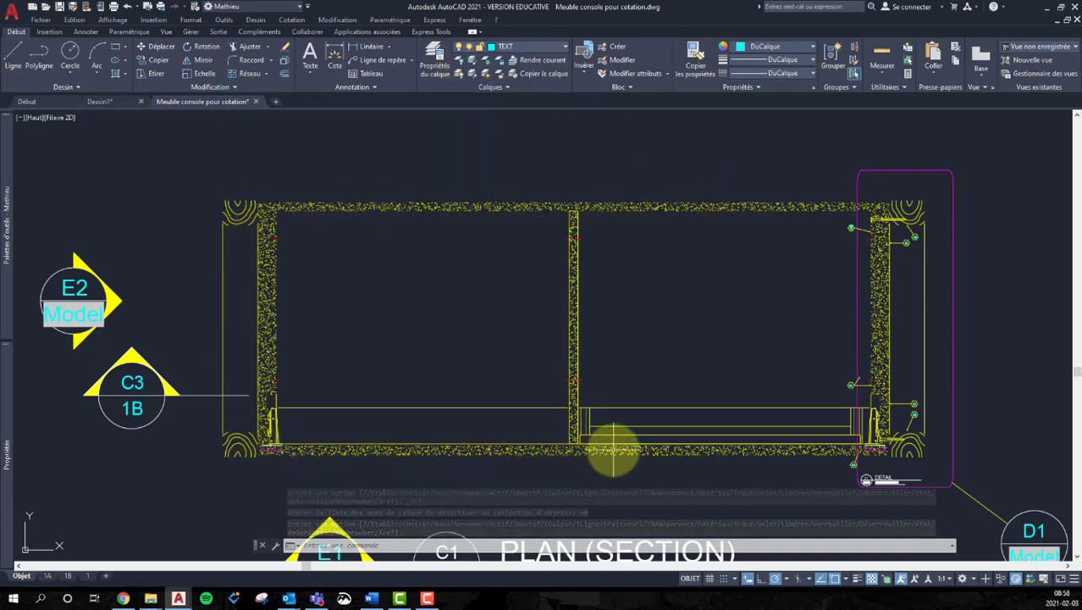
pyautogui.click(638, 311)
pyautogui.click(513, 347)
pyautogui.press('Escape')
pyautogui.press('Escape')
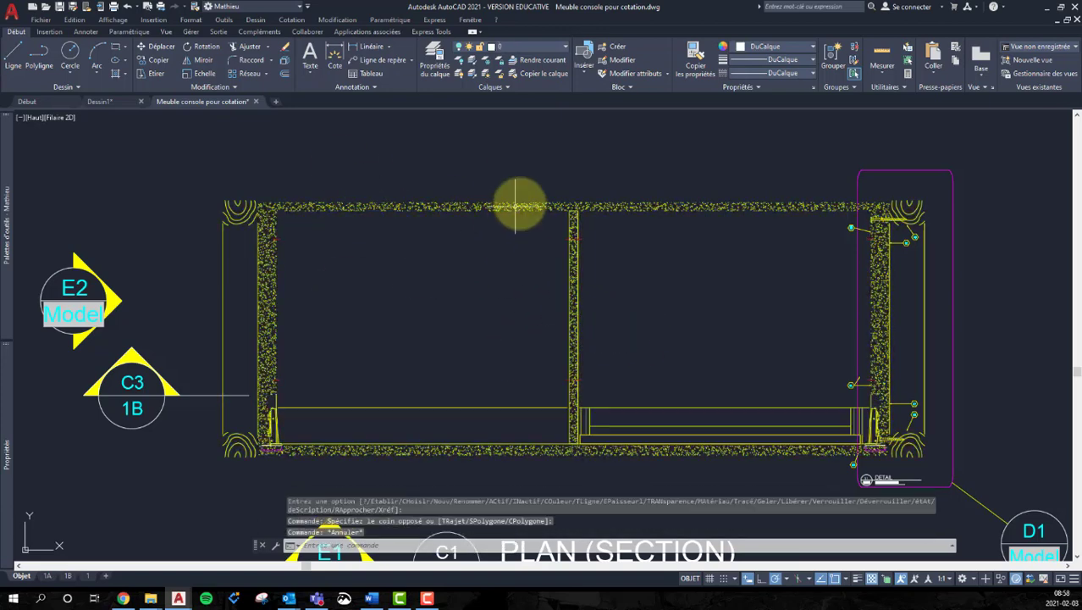
# Turn layer 0 back on, and switch the Hatch layer off and on again to see its effect on the plan section
pyautogui.click(549, 48)
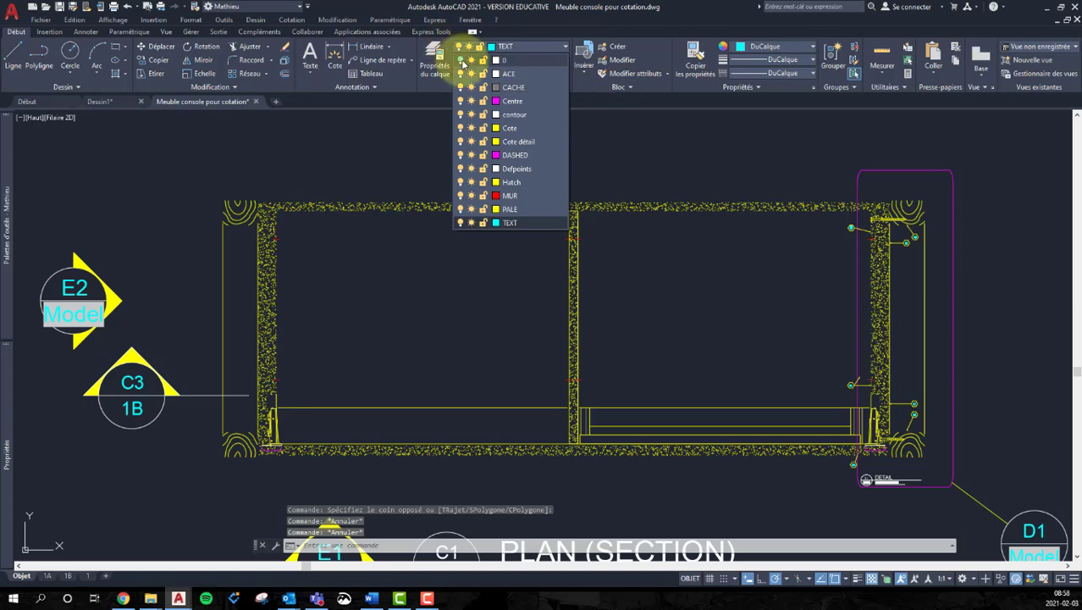
pyautogui.click(460, 60)
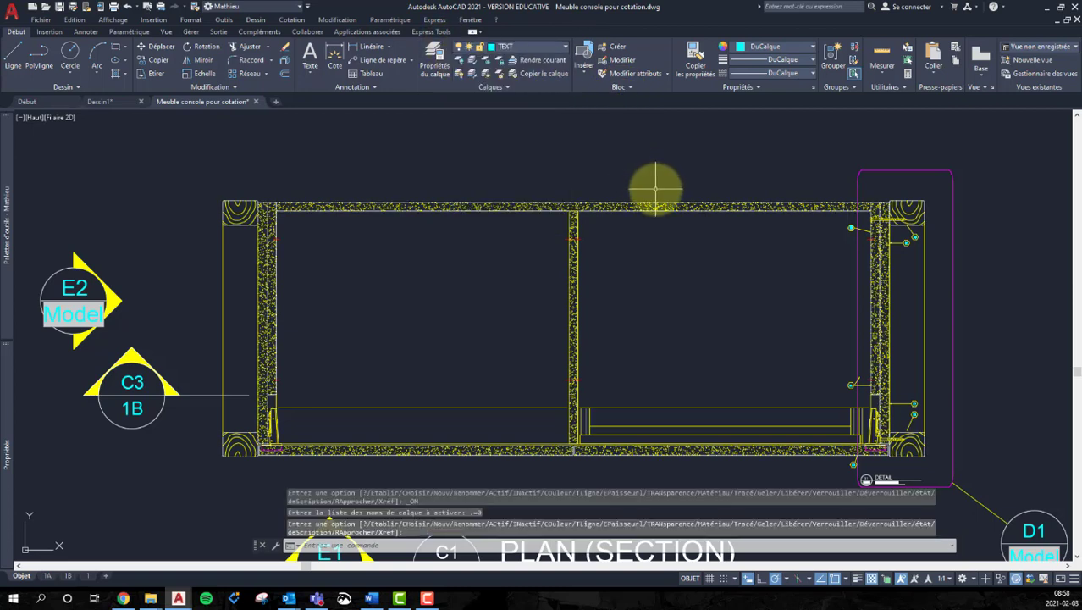
pyautogui.click(550, 46)
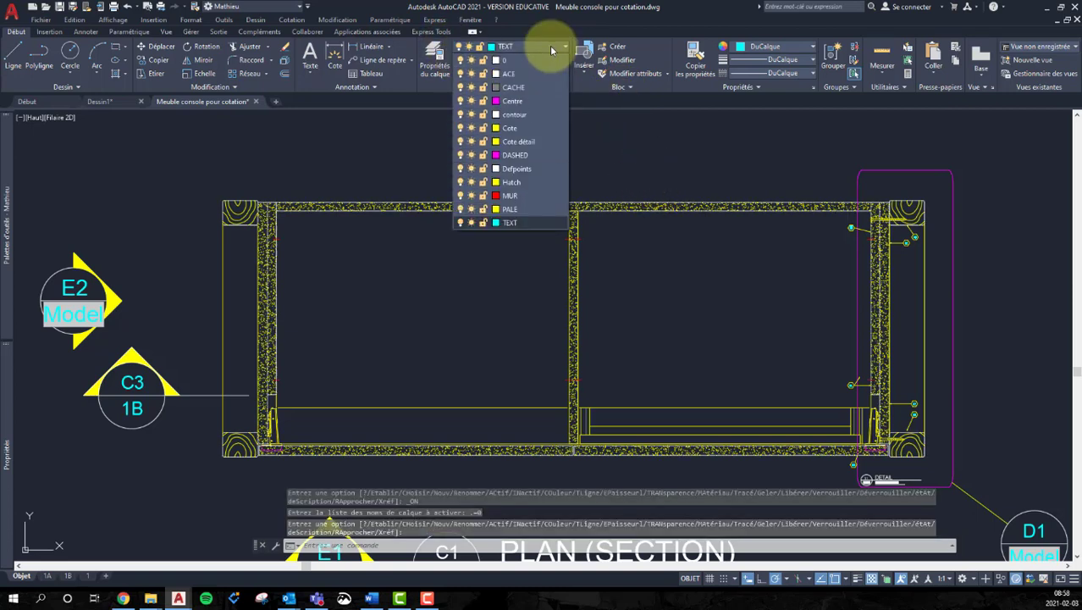
pyautogui.click(459, 183)
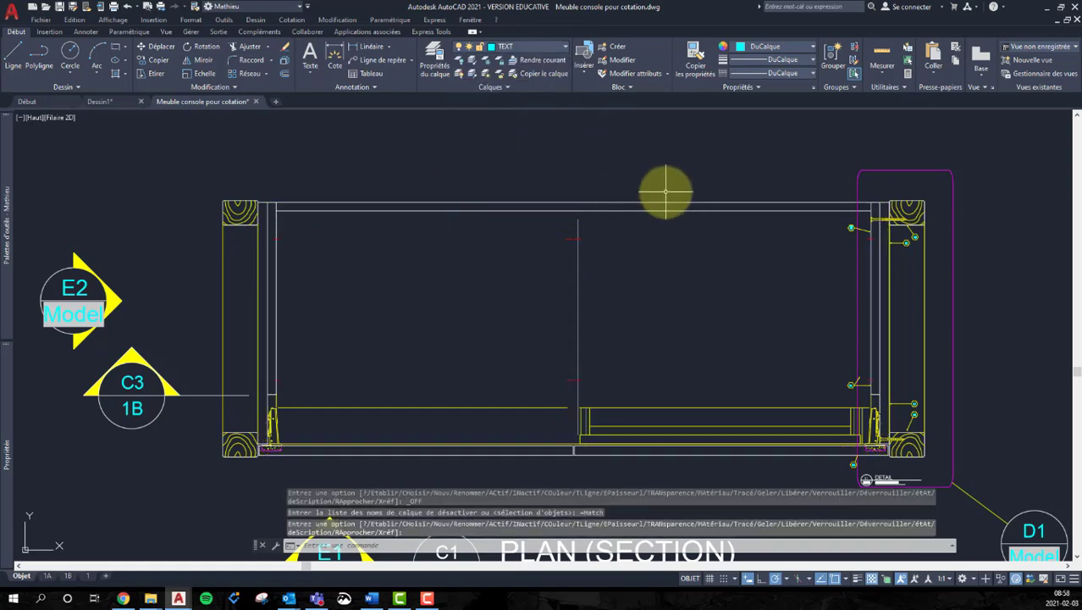
pyautogui.click(538, 47)
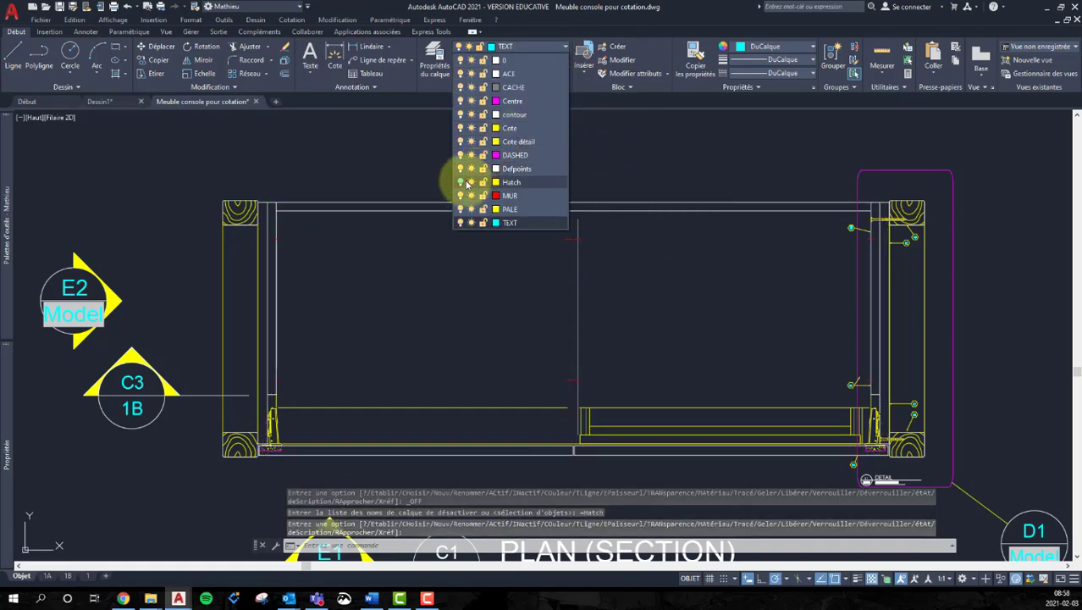
pyautogui.click(461, 182)
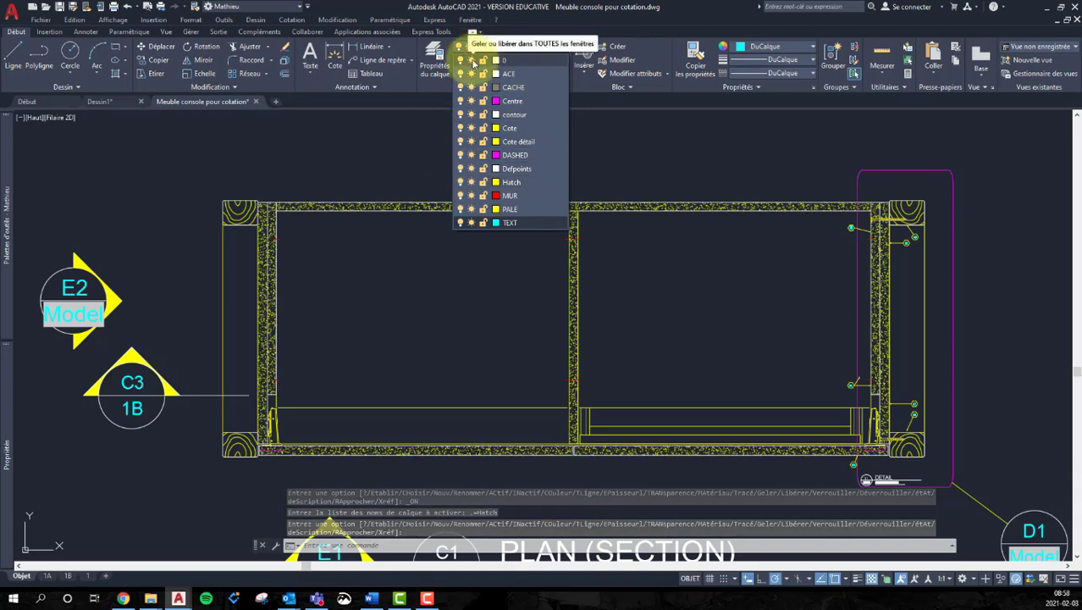
# Freeze layer 0 to see its effect on the plan section, and thaw it again
pyautogui.click(473, 61)
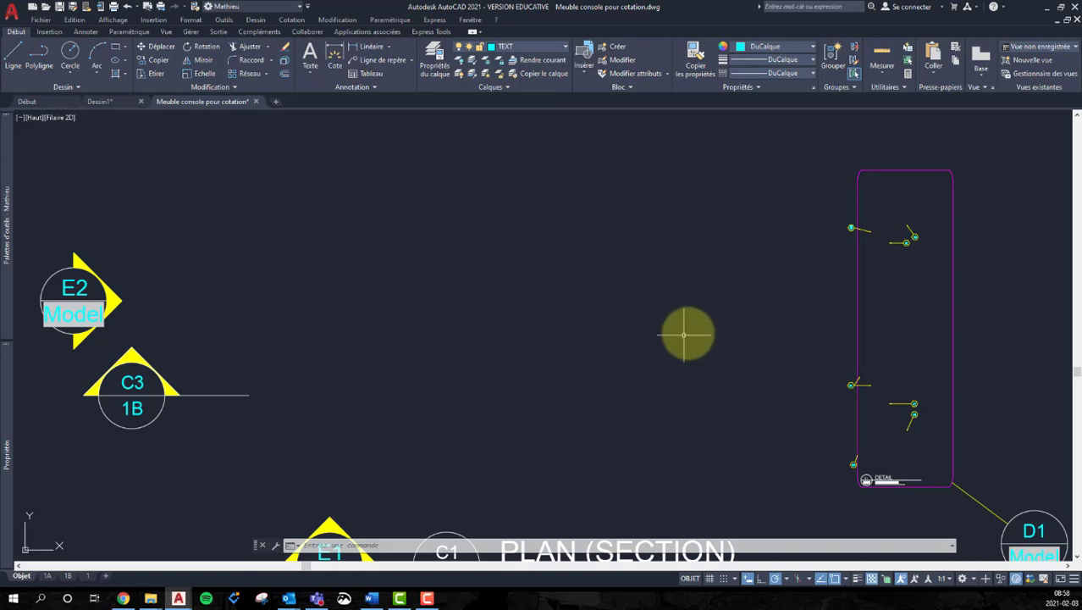
pyautogui.click(550, 48)
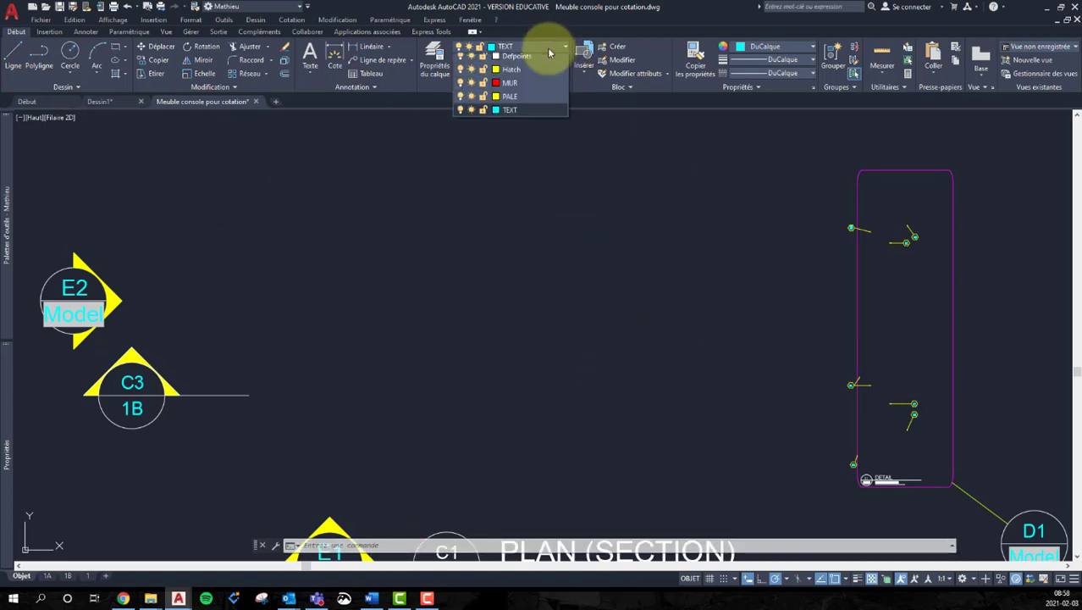
pyautogui.click(472, 61)
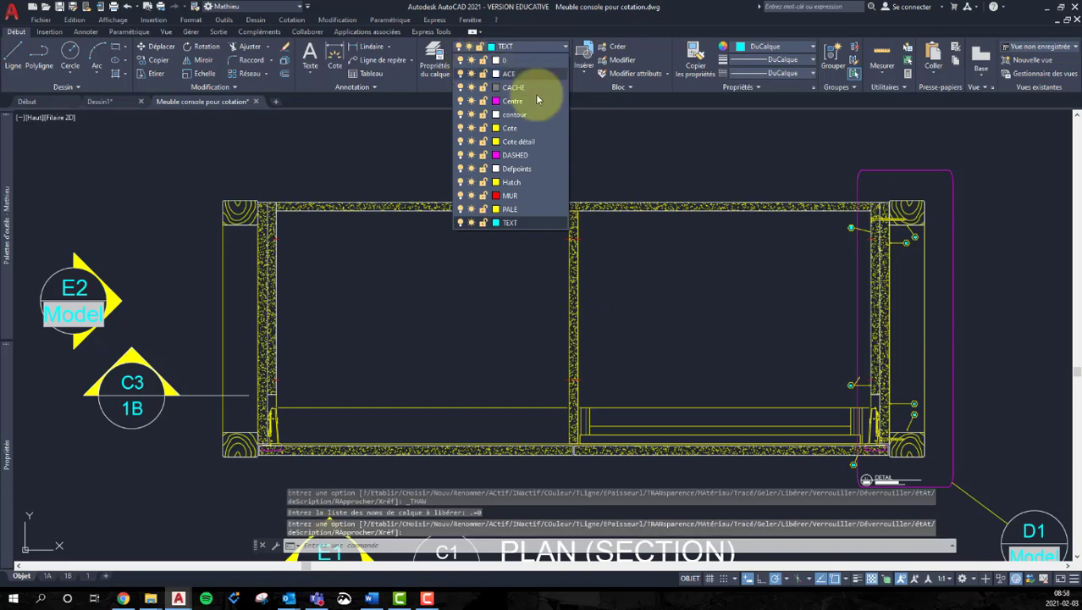
pyautogui.click(692, 261)
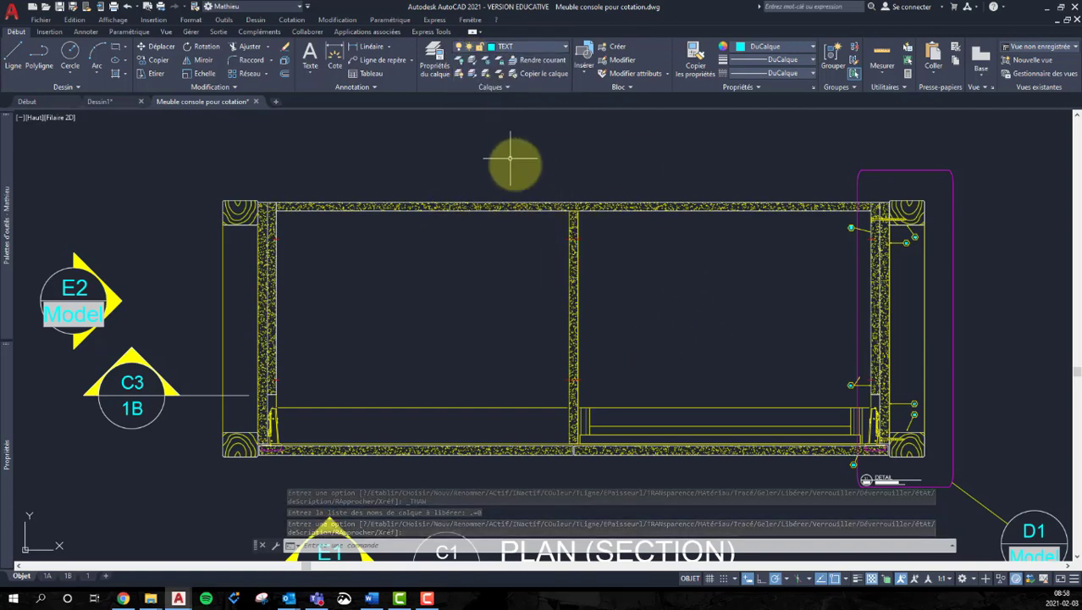
# Open the Layer Properties Manager to examine the layers' lock settings, and close it again
pyautogui.click(435, 65)
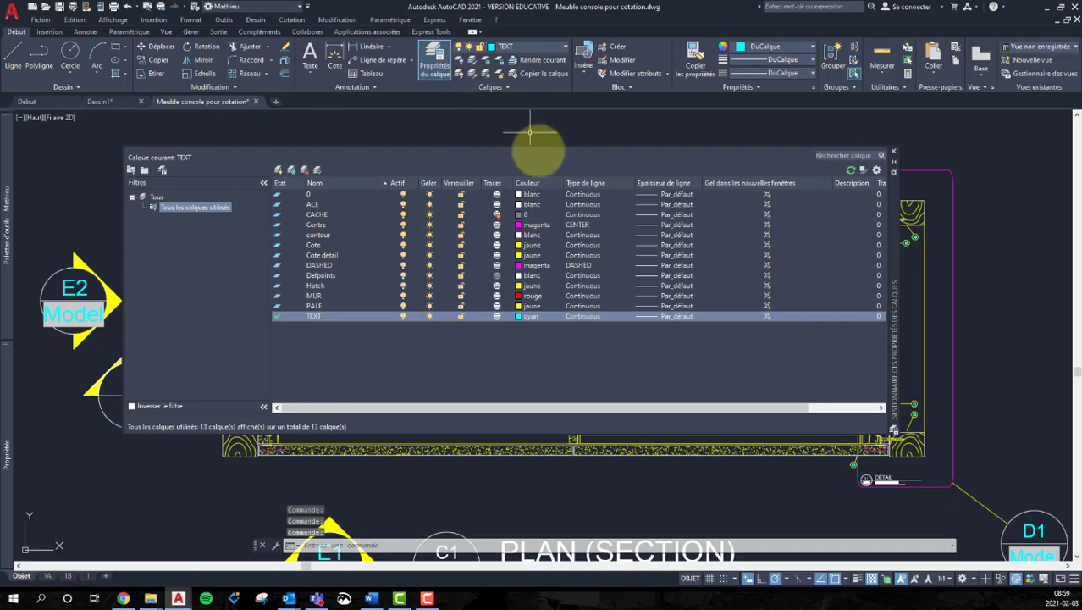
pyautogui.click(460, 218)
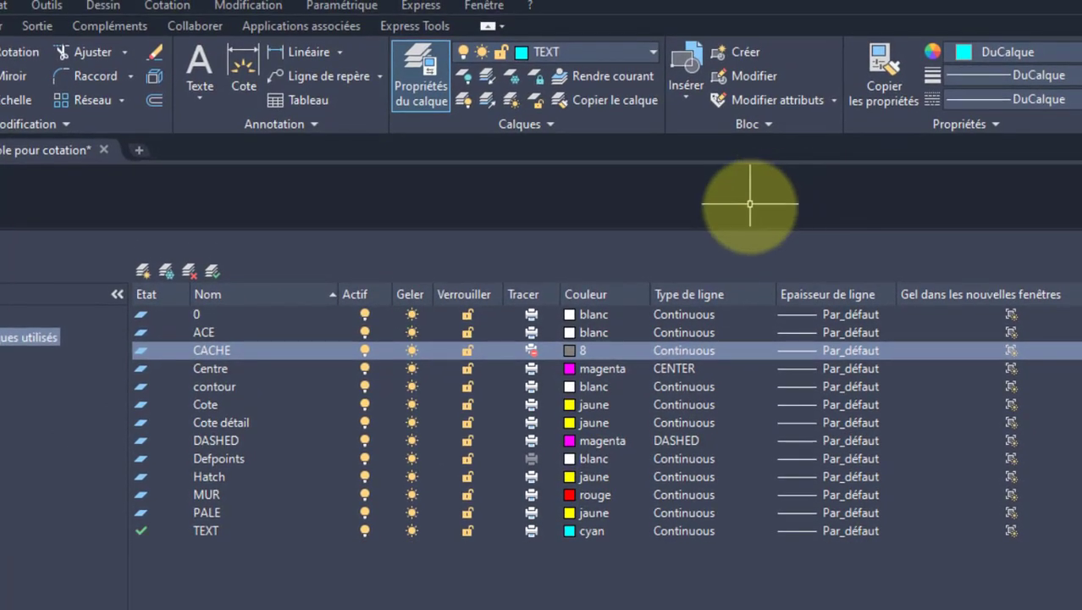
pyautogui.click(1081, 240)
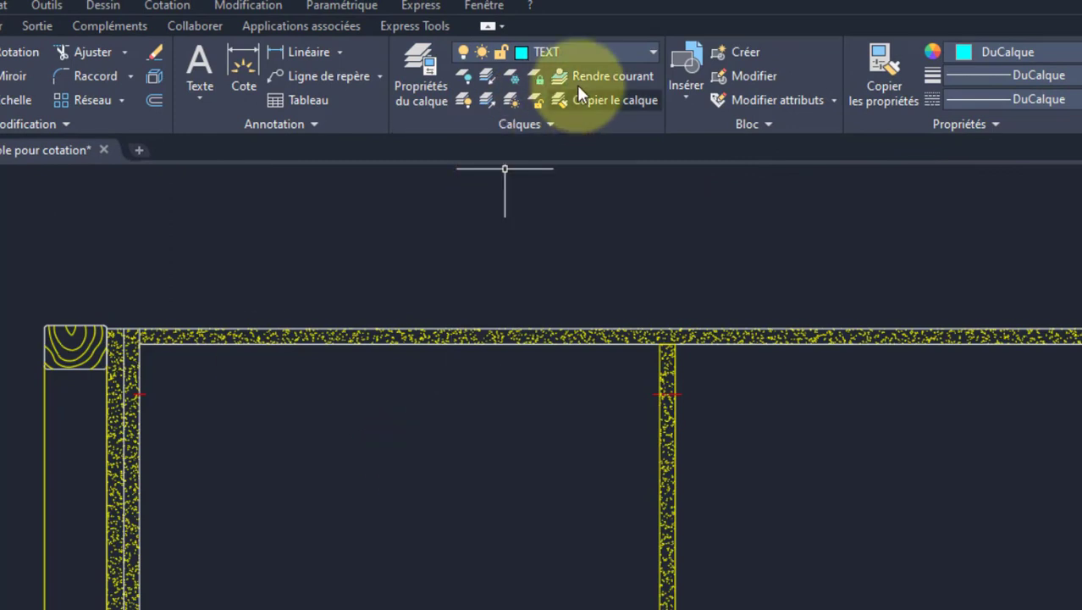
# Lock layer 0, which holds the plan section block
pyautogui.click(581, 52)
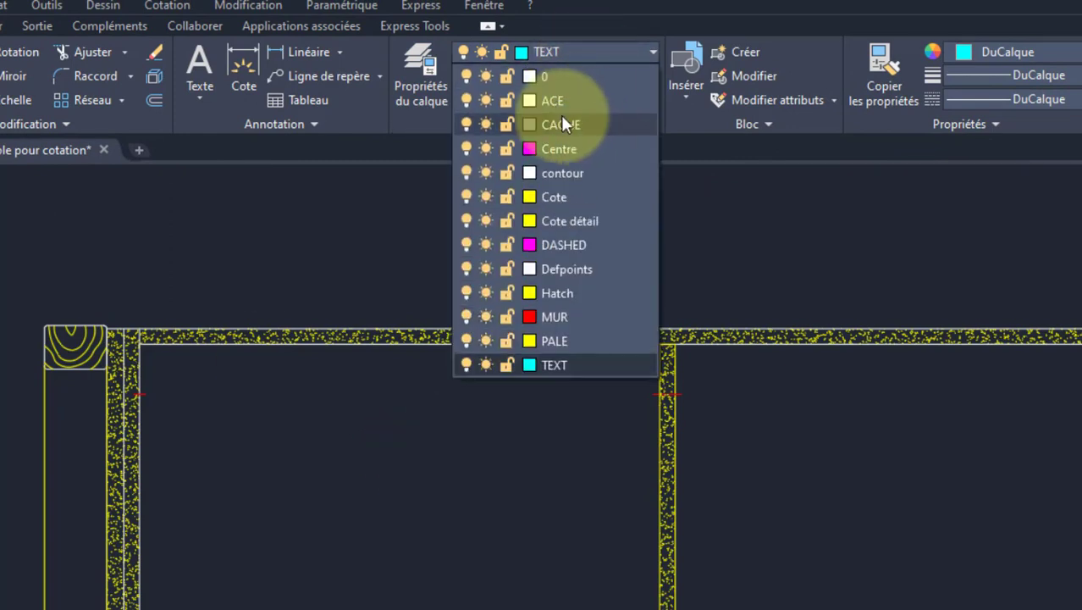
pyautogui.click(507, 77)
pyautogui.click(731, 220)
# Try to select and delete the plan section while its layer is locked
pyautogui.click(741, 285)
pyautogui.click(581, 435)
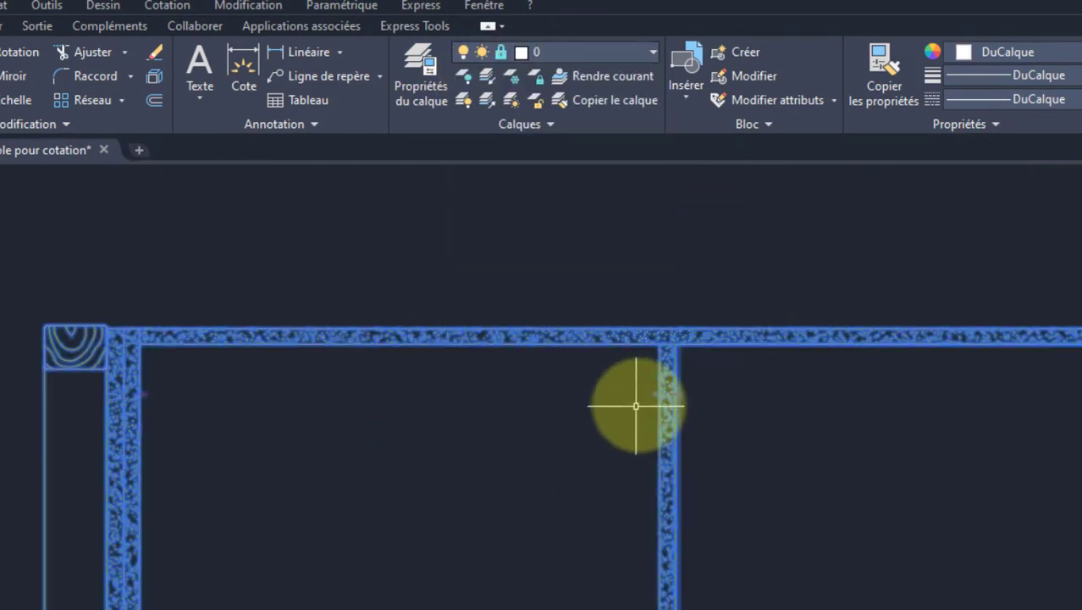
pyautogui.press('Escape')
pyautogui.scroll(-4, 643, 411)
pyautogui.scroll(2, 686, 438)
pyautogui.click(706, 334)
pyautogui.click(468, 494)
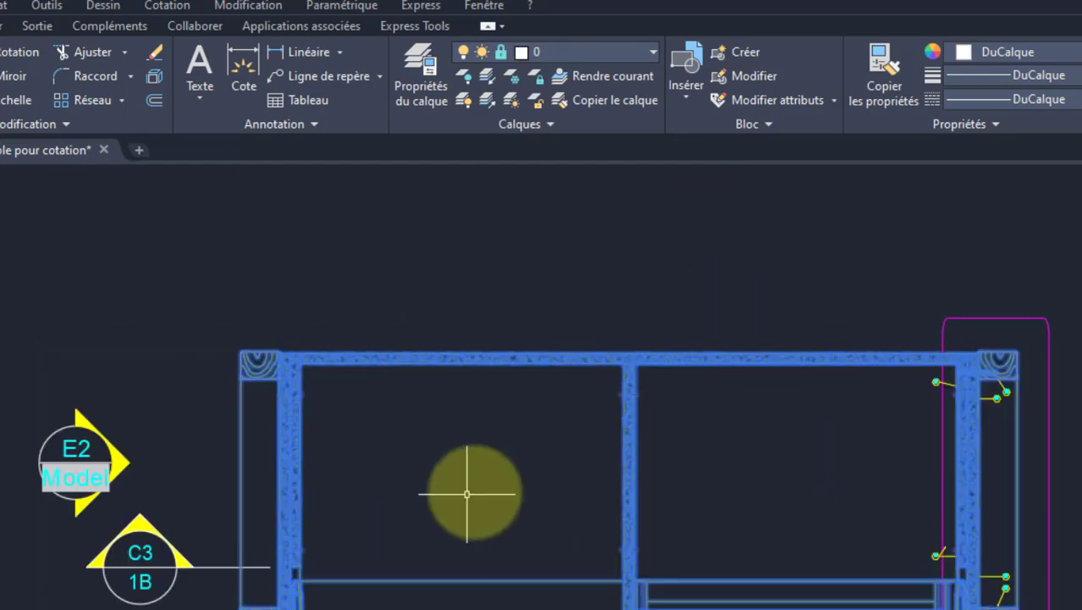
pyautogui.press('Delete')
pyautogui.click(672, 305)
pyautogui.click(539, 441)
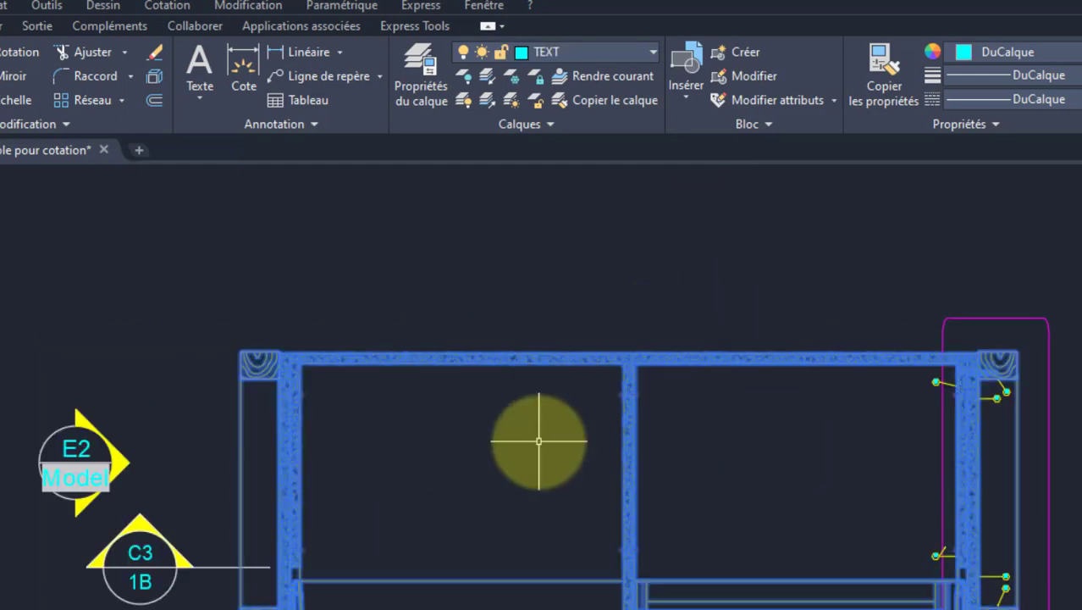
pyautogui.press('Delete')
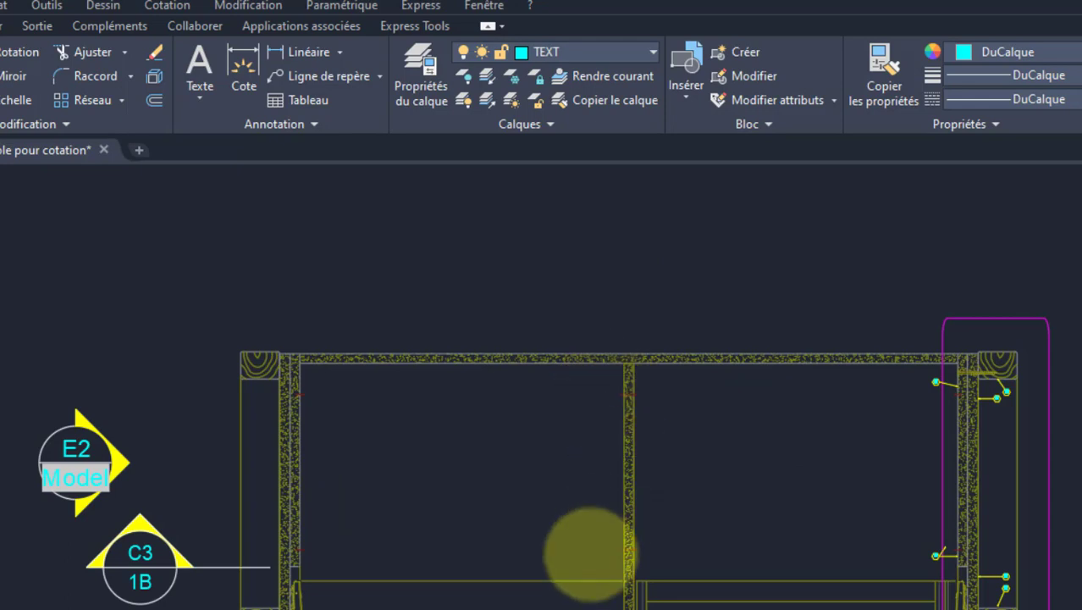
# Unlock layer 0 so the plan section can be edited again
pyautogui.scroll(2, 644, 440)
pyautogui.click(624, 51)
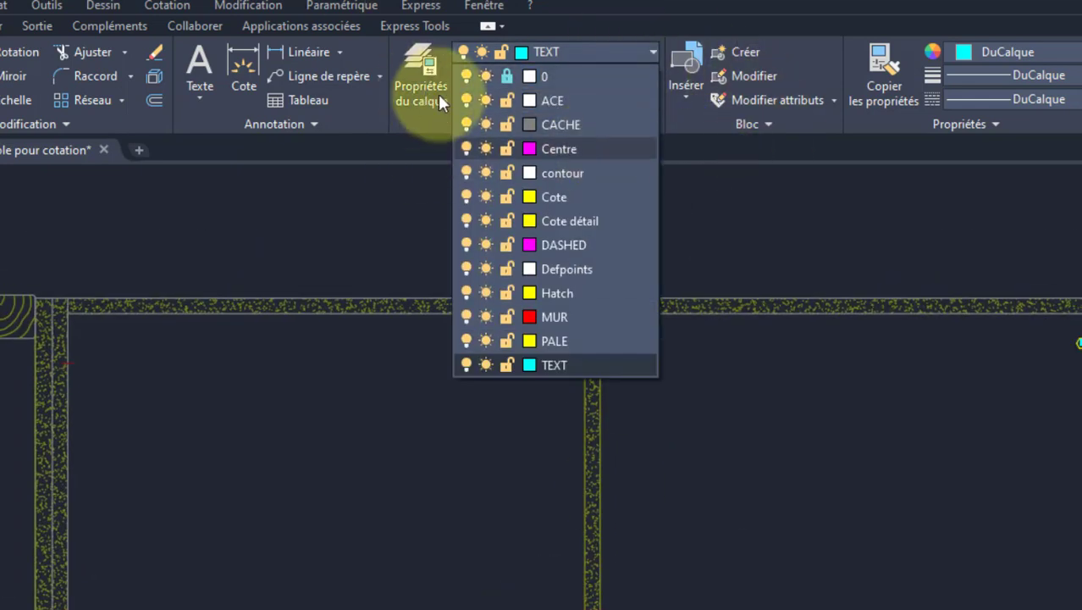
pyautogui.click(507, 77)
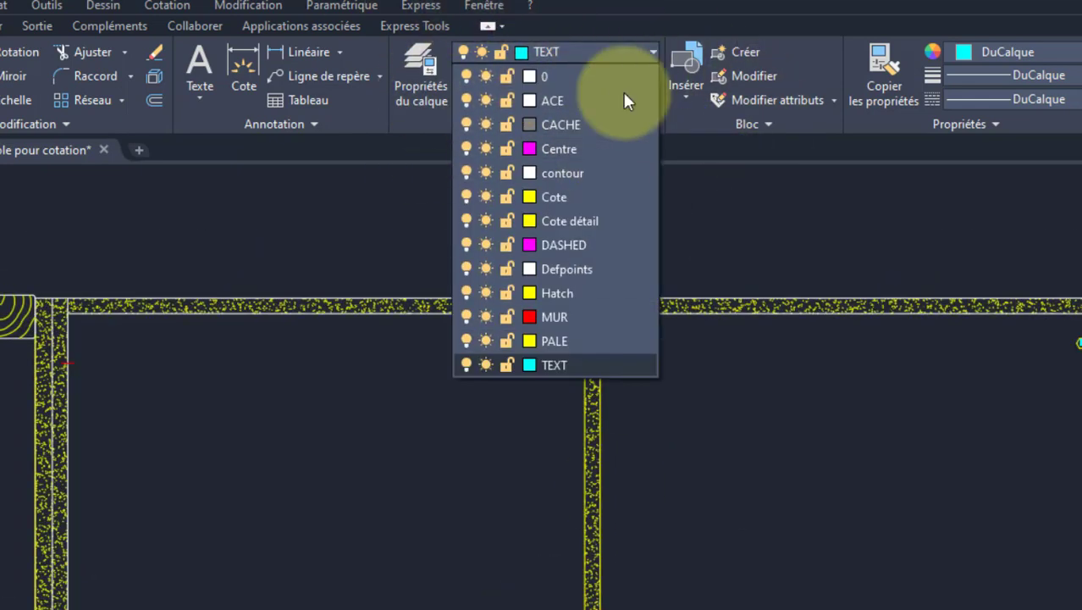
pyautogui.click(749, 244)
# Open the Layer Properties Manager and check the plot setting of the CACHE layer
pyautogui.click(412, 69)
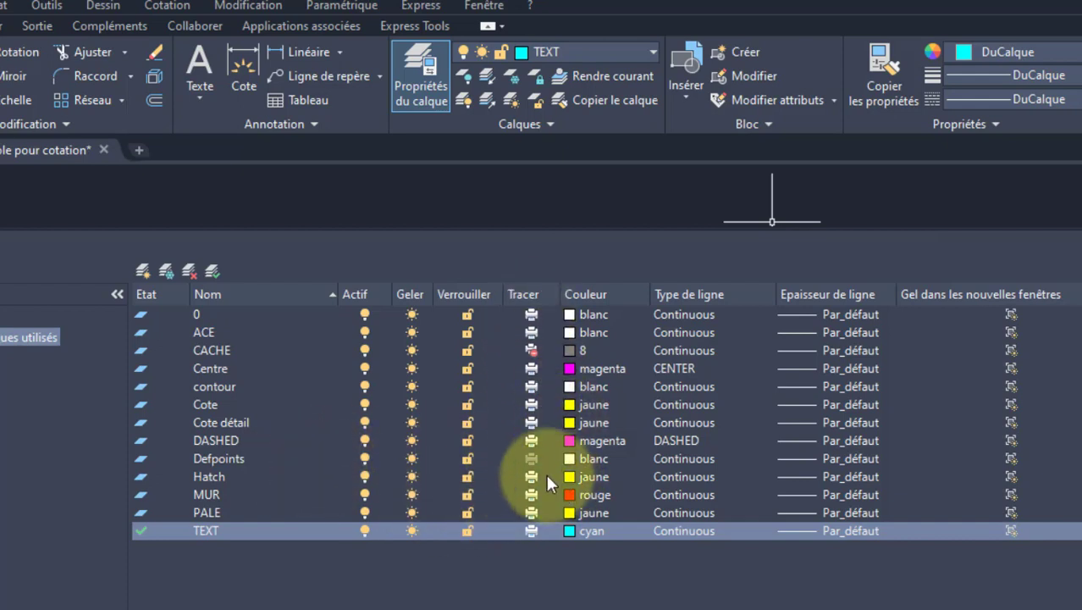
pyautogui.click(218, 349)
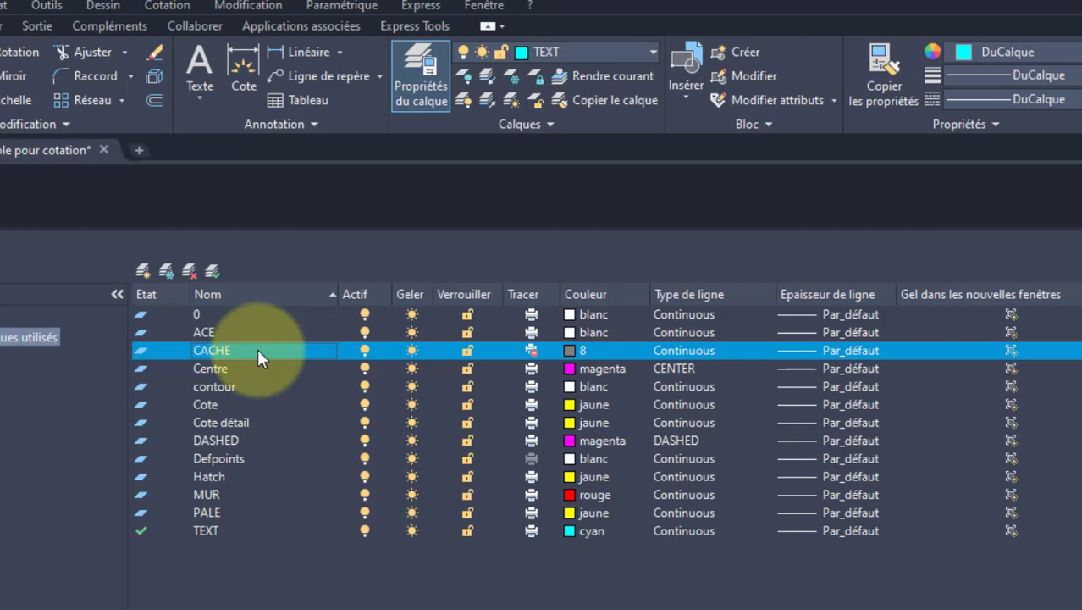
pyautogui.click(532, 349)
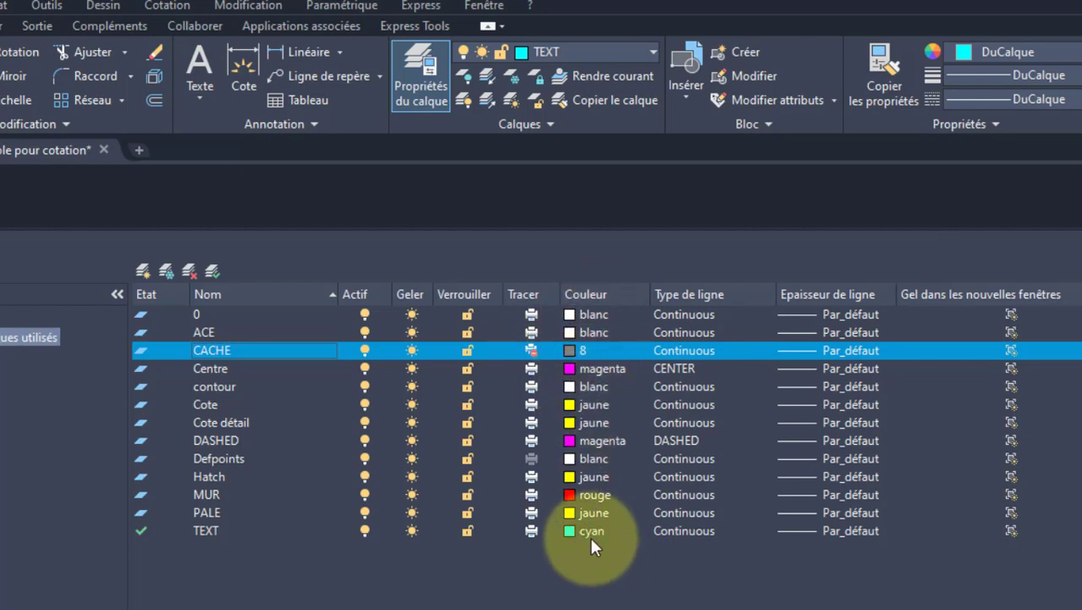
# Examine the index, true color and color book choices for the CACHE layer without assigning a new color
pyautogui.click(569, 349)
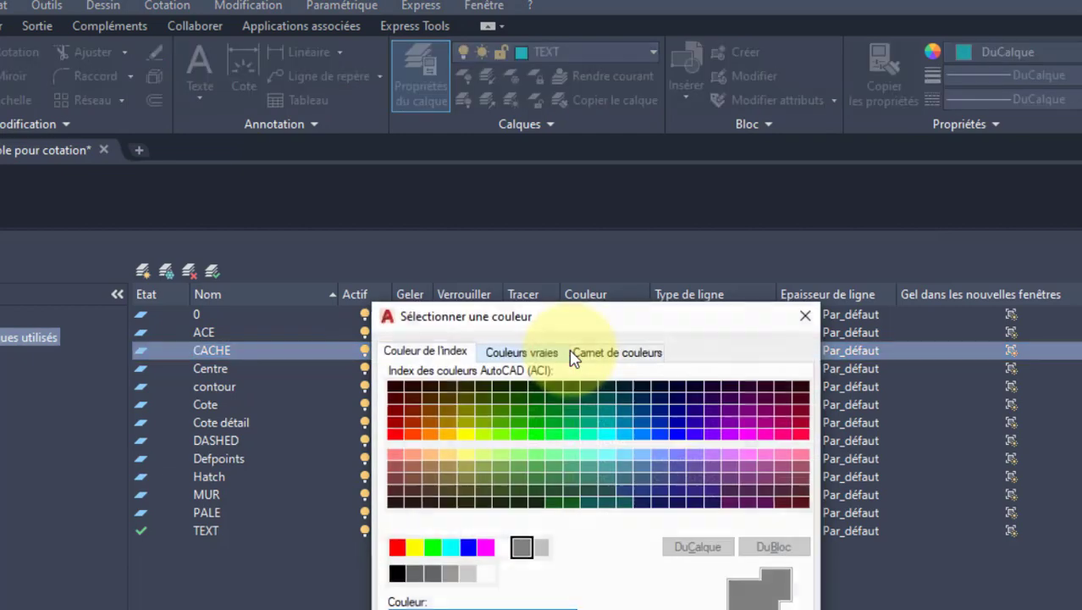
pyautogui.moveTo(612, 321); pyautogui.dragTo(849, 321)
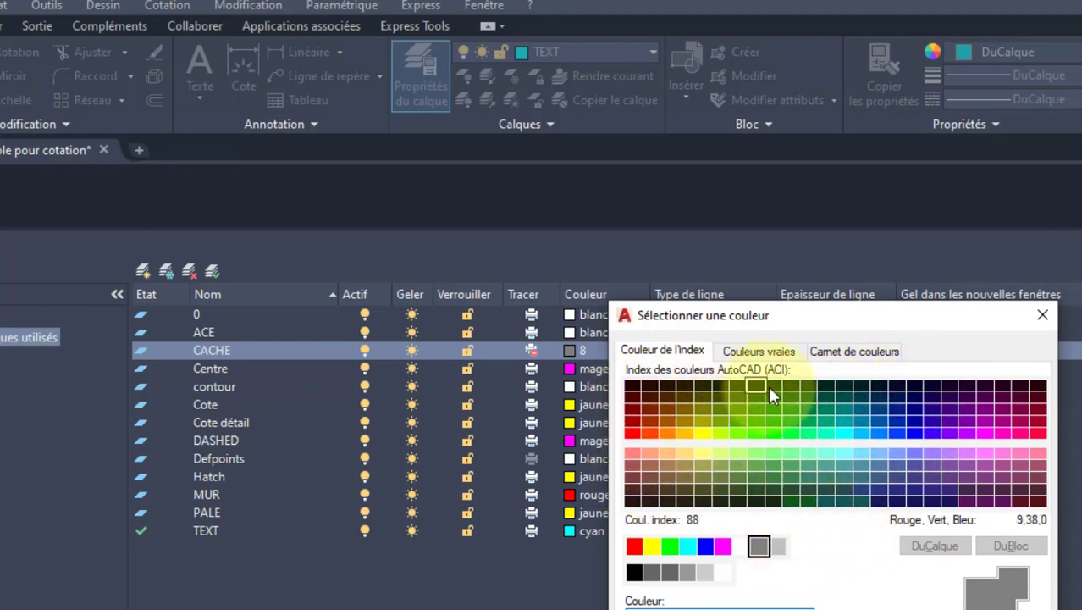
pyautogui.click(736, 352)
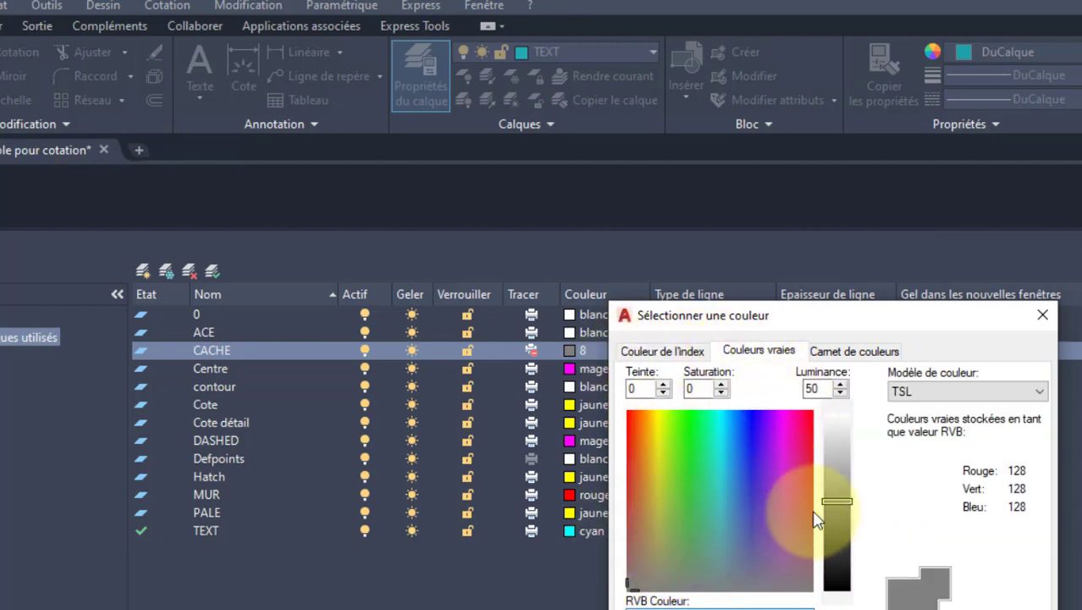
pyautogui.click(889, 351)
pyautogui.click(791, 354)
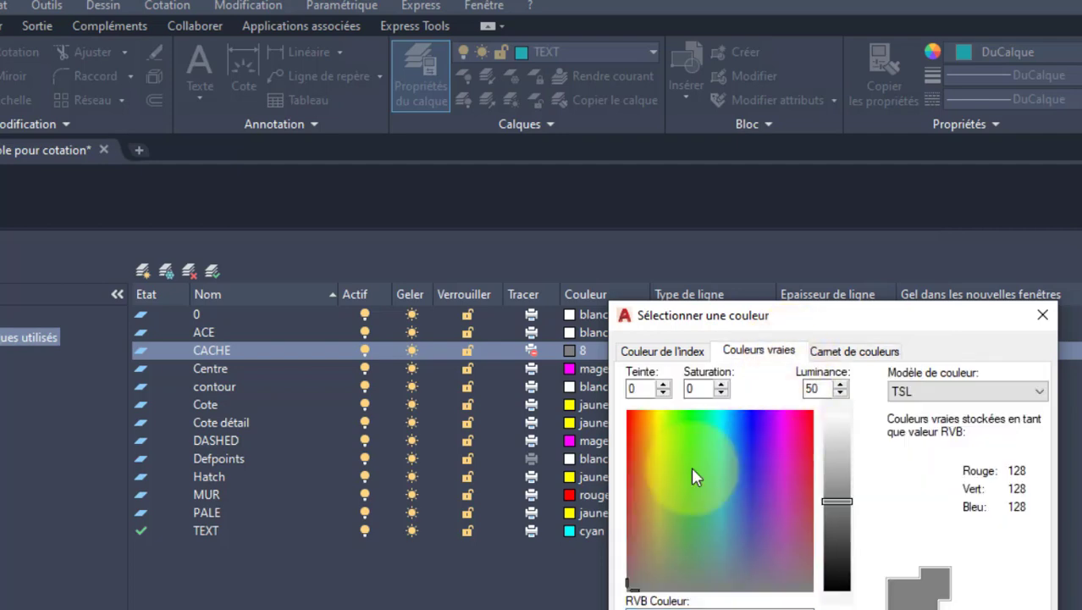
pyautogui.click(683, 348)
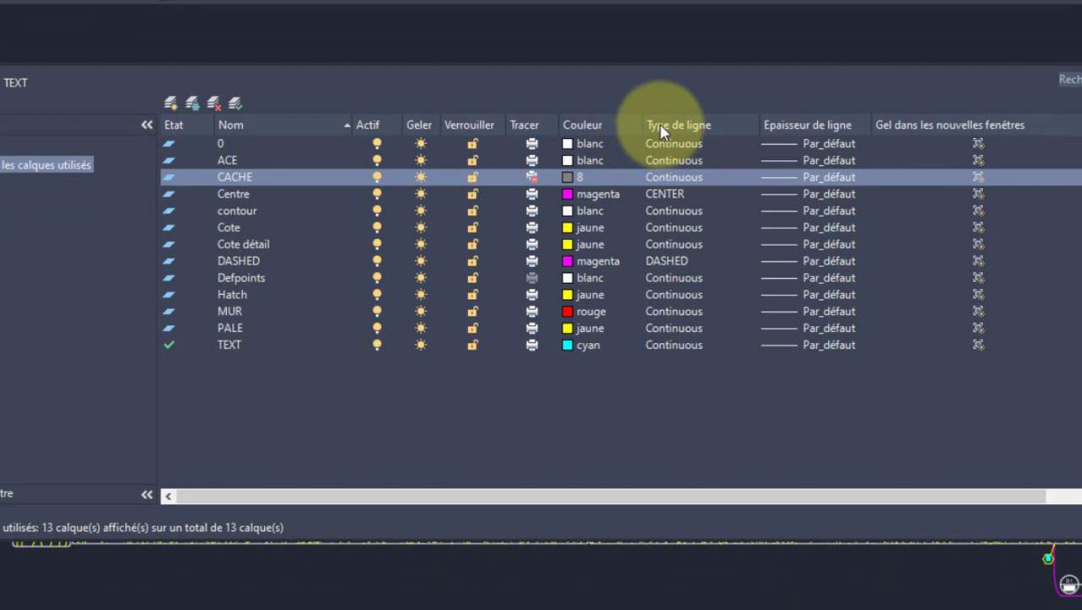
# Review the loaded linetypes for the CACHE layer without changing its linetype, and close the Layer Properties Manager
pyautogui.click(688, 181)
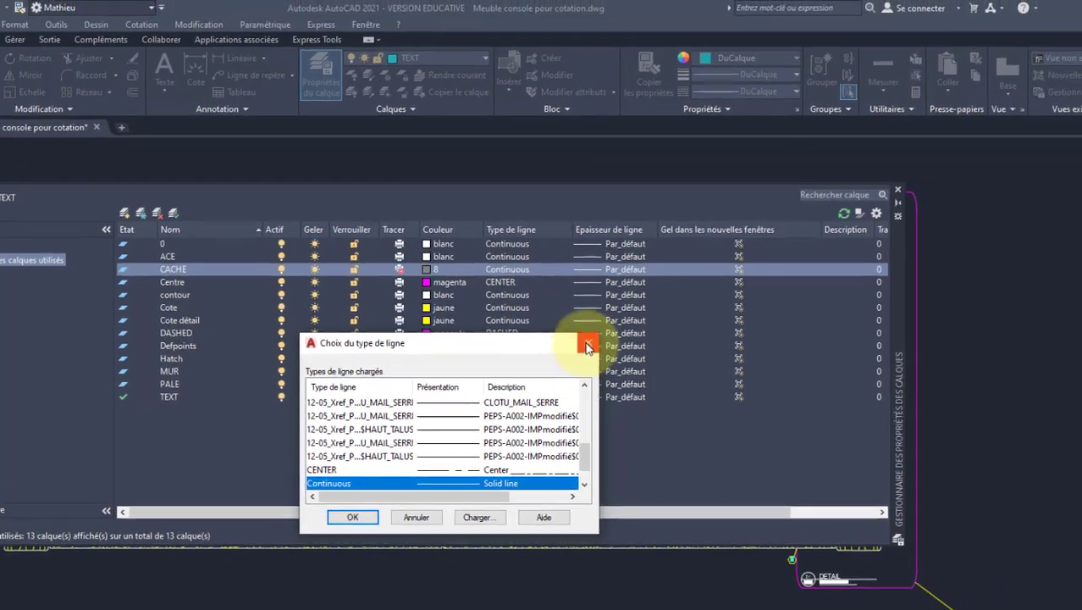
pyautogui.click(588, 345)
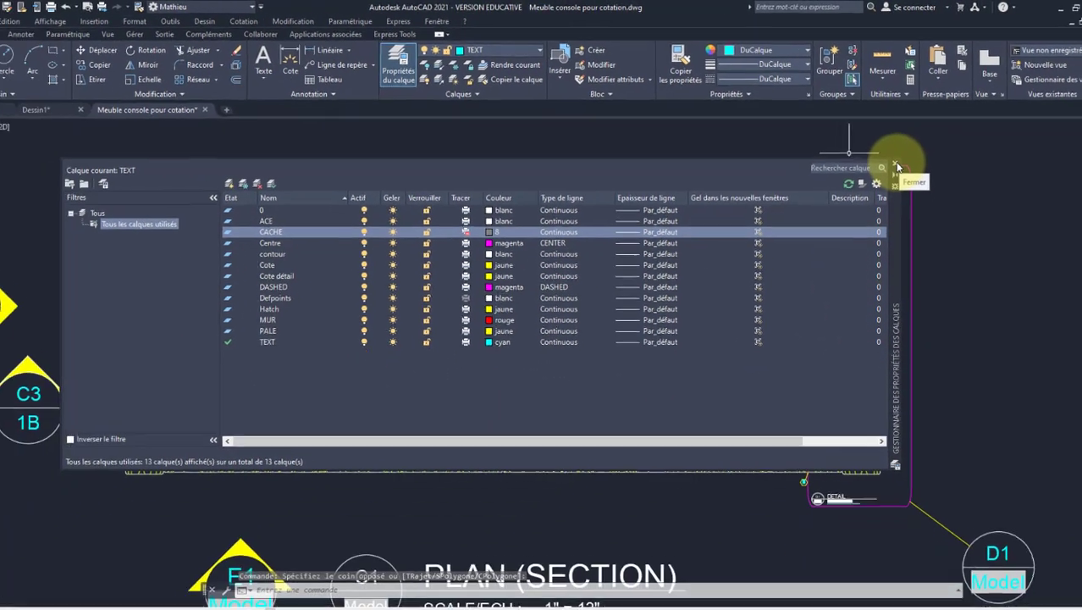
pyautogui.click(899, 193)
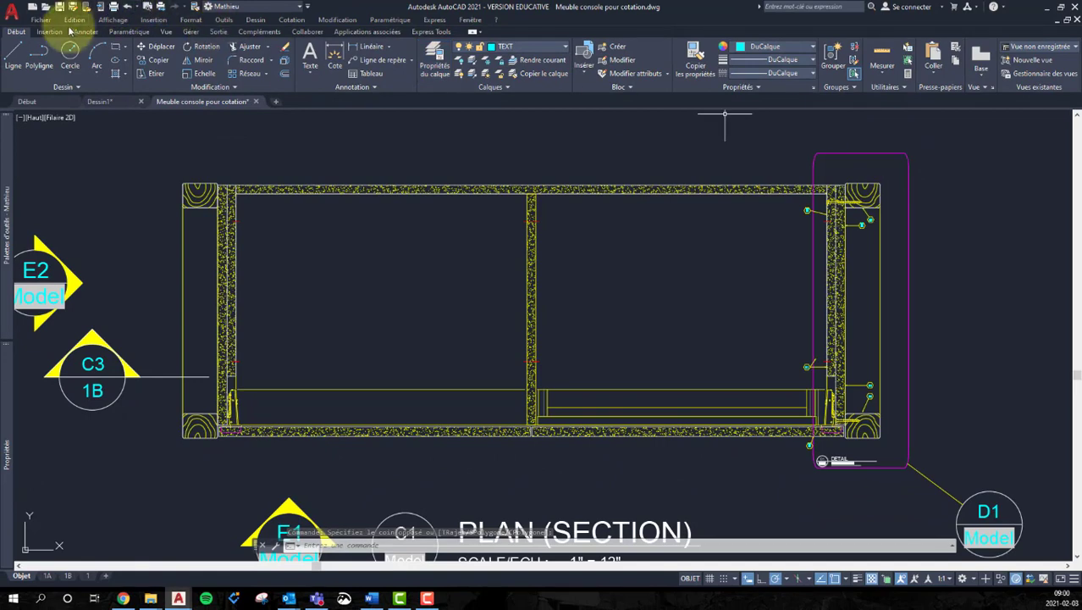
# Create a new drawing from the acad.dwt template with the grid off, and open its Layer Properties Manager
pyautogui.click(32, 8)
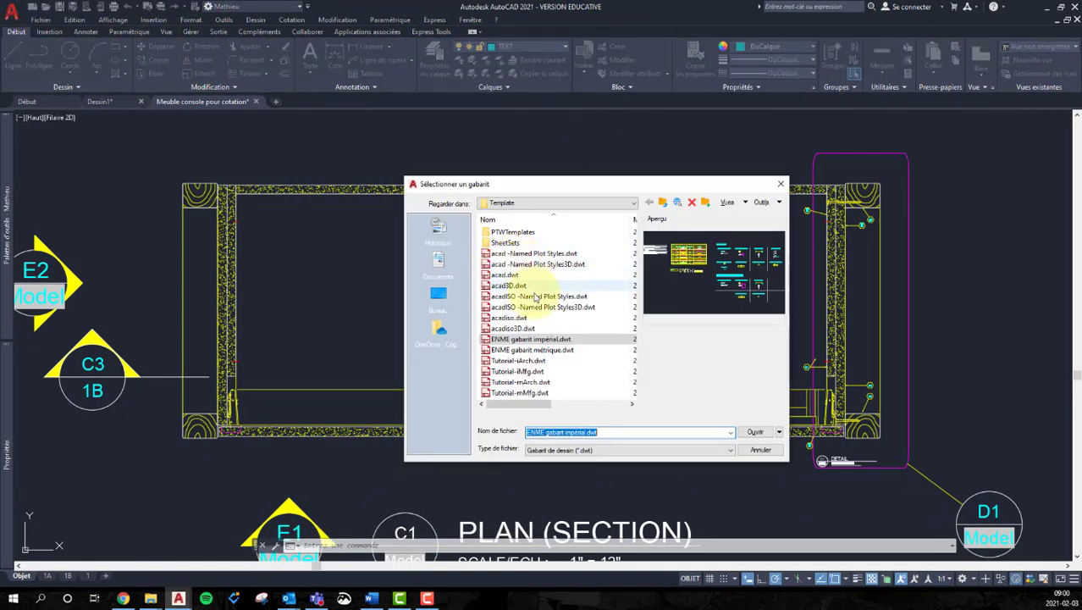
pyautogui.doubleClick(505, 275)
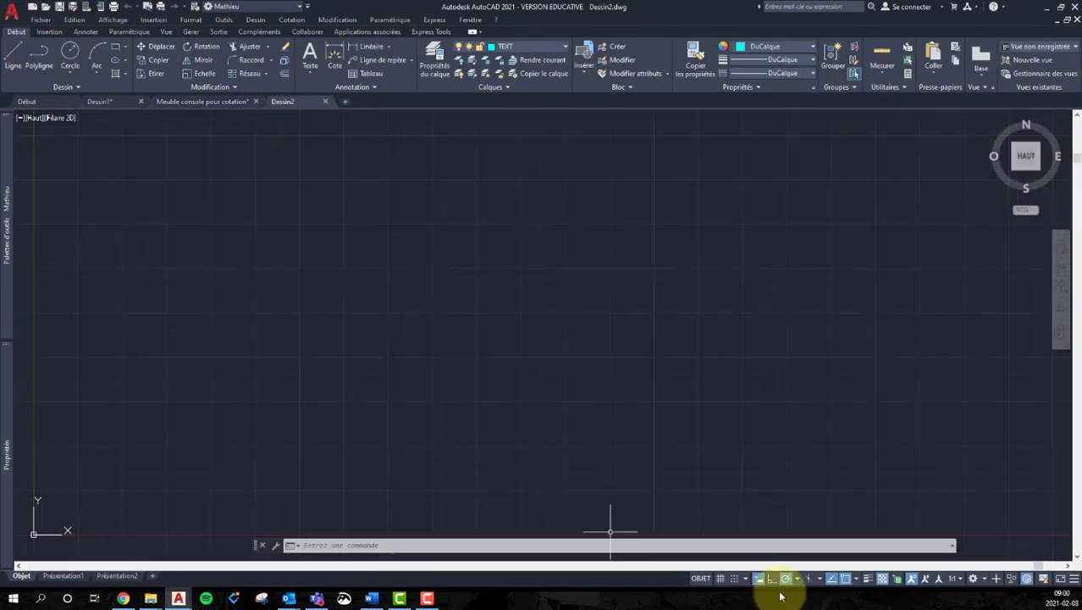
pyautogui.click(721, 580)
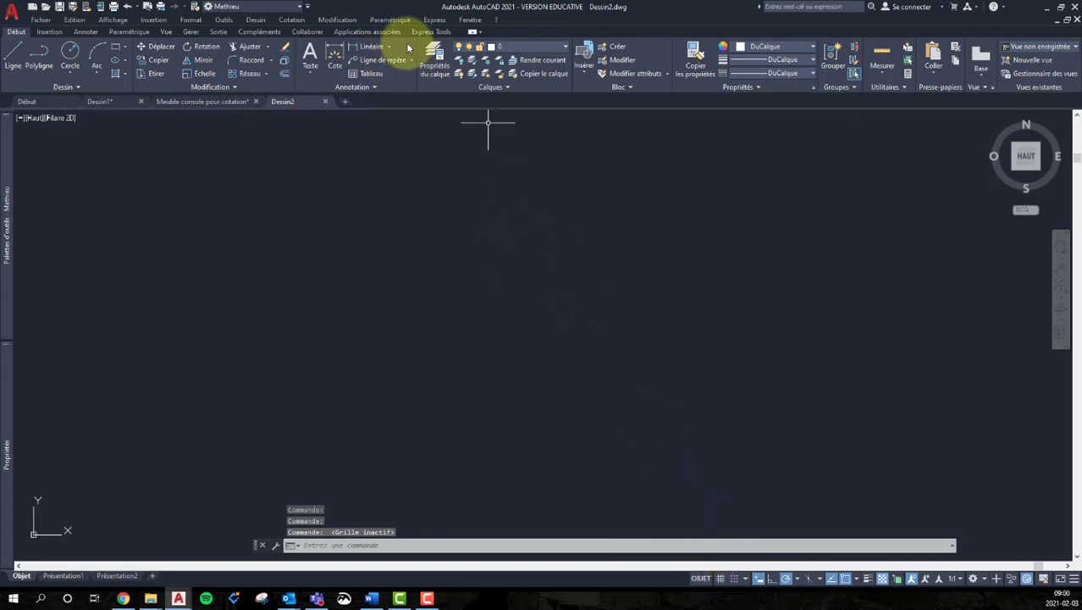
pyautogui.click(437, 64)
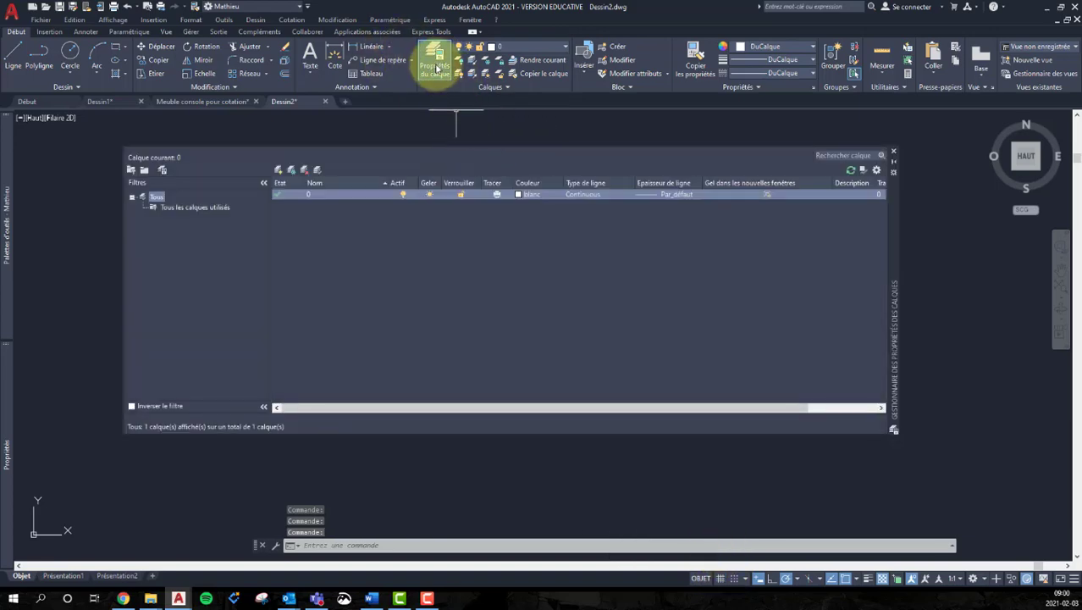
# Load the CACHE, CACHE2 and CACHEX2 linetypes from acad.lin and assign CACHE2 to layer 0
pyautogui.click(584, 195)
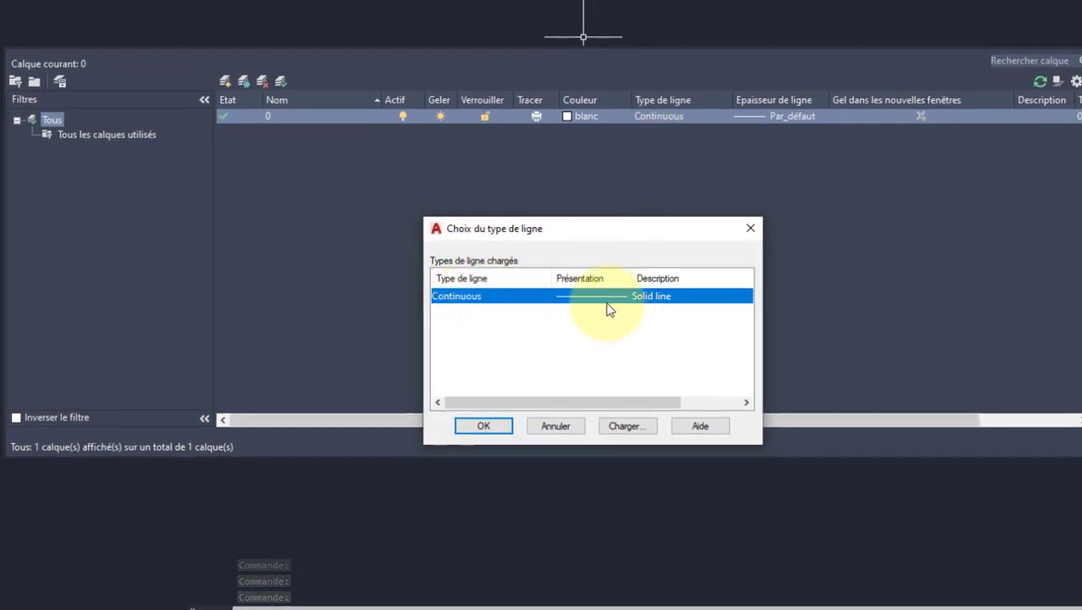
pyautogui.click(642, 426)
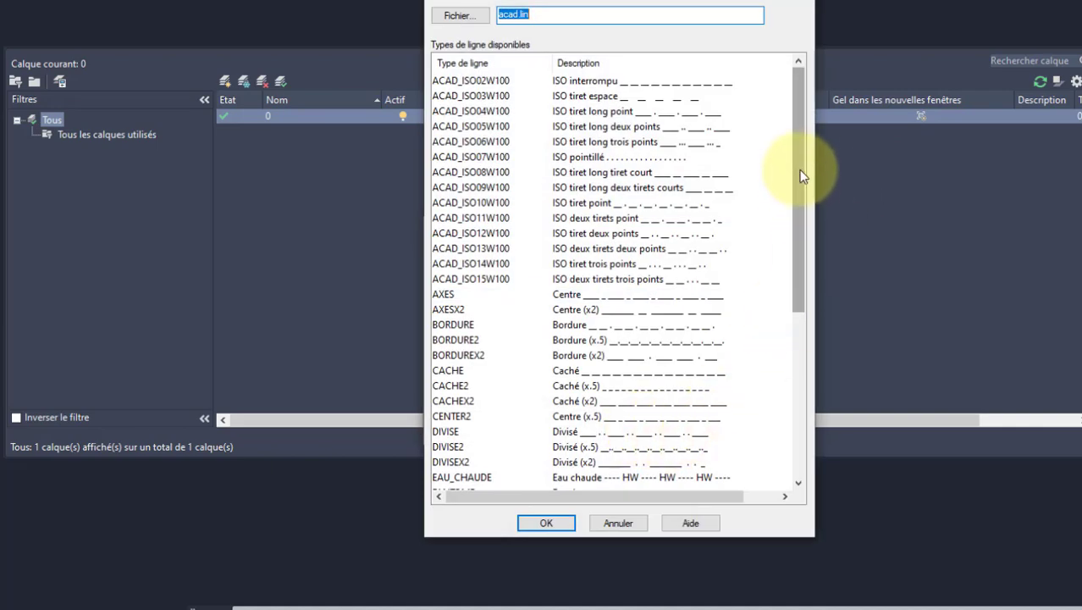
pyautogui.moveTo(802, 175); pyautogui.dragTo(806, 154)
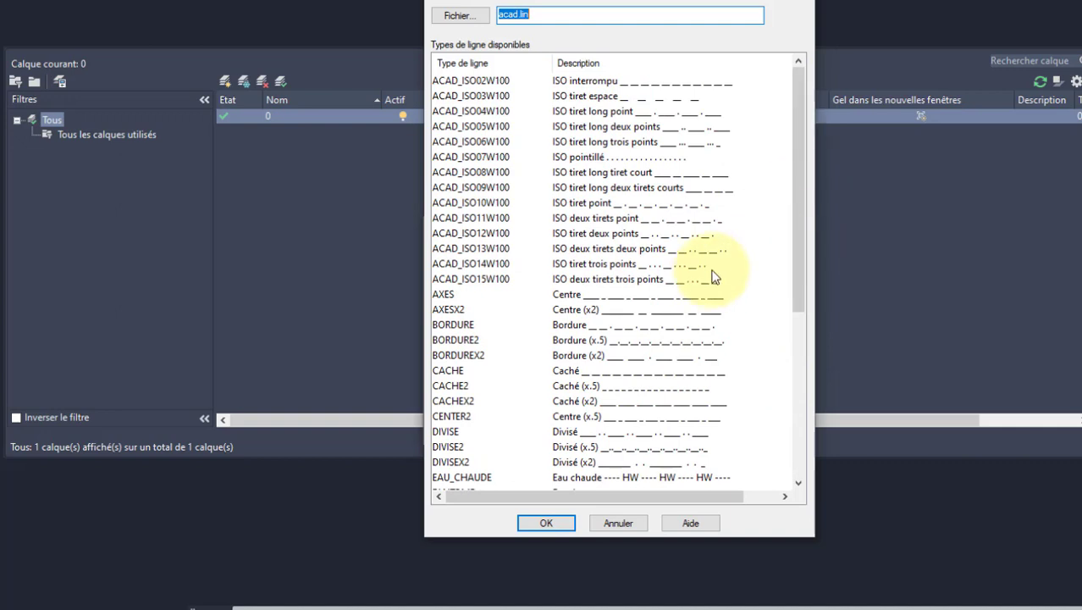
pyautogui.click(593, 369)
pyautogui.keyDown('shift'); pyautogui.click(462, 401); pyautogui.keyUp('shift')
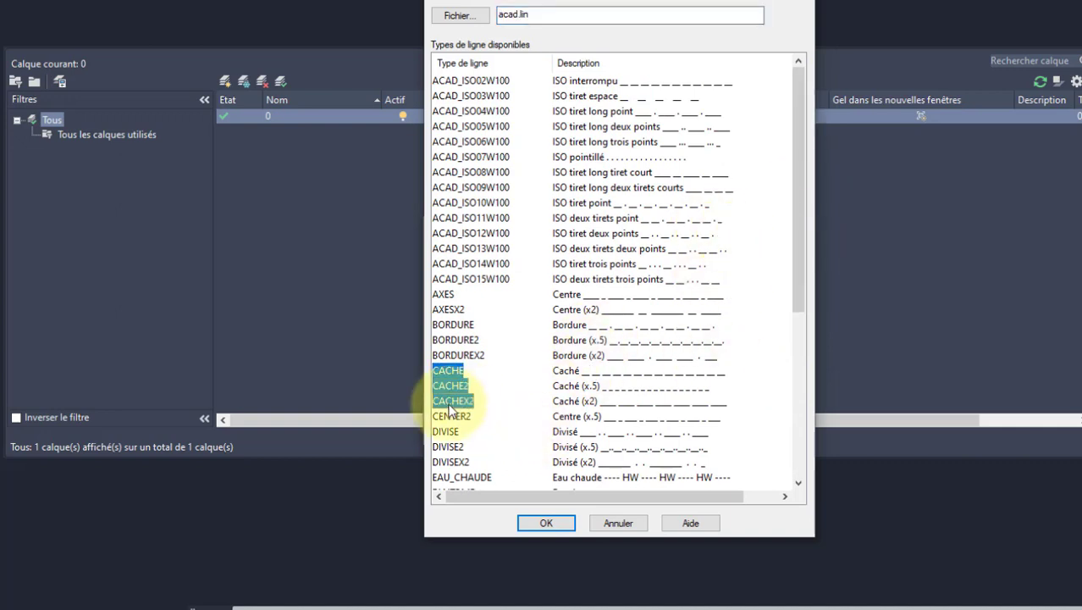
pyautogui.click(549, 524)
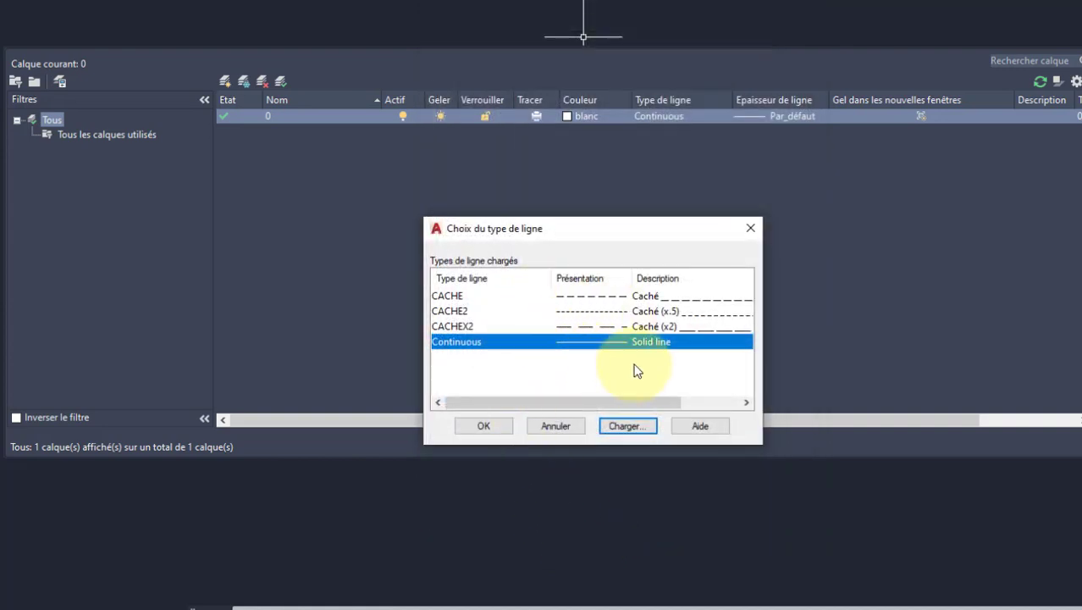
pyautogui.click(606, 313)
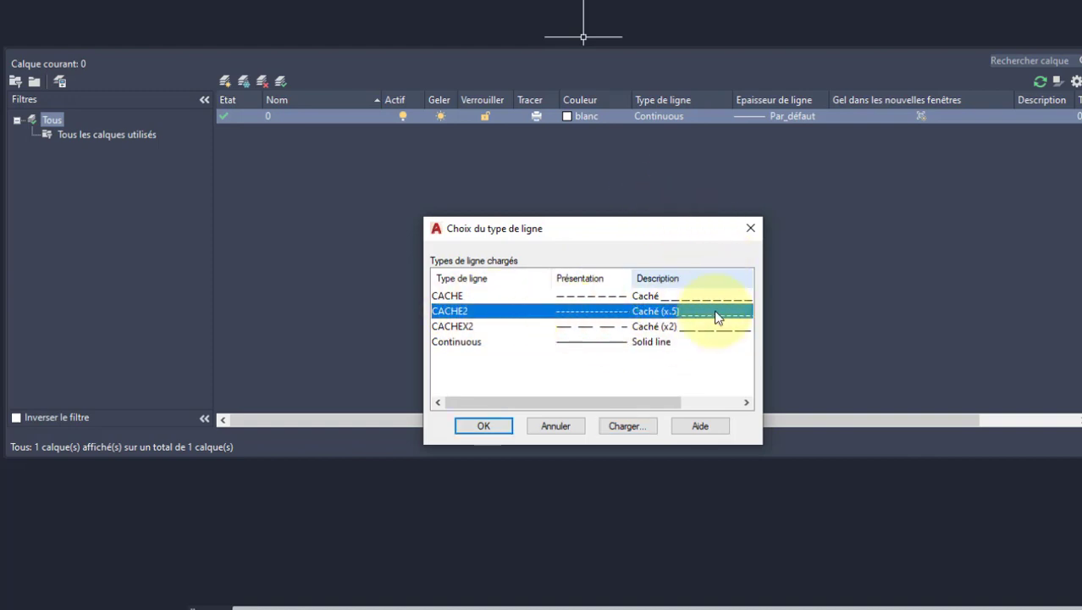
pyautogui.click(486, 426)
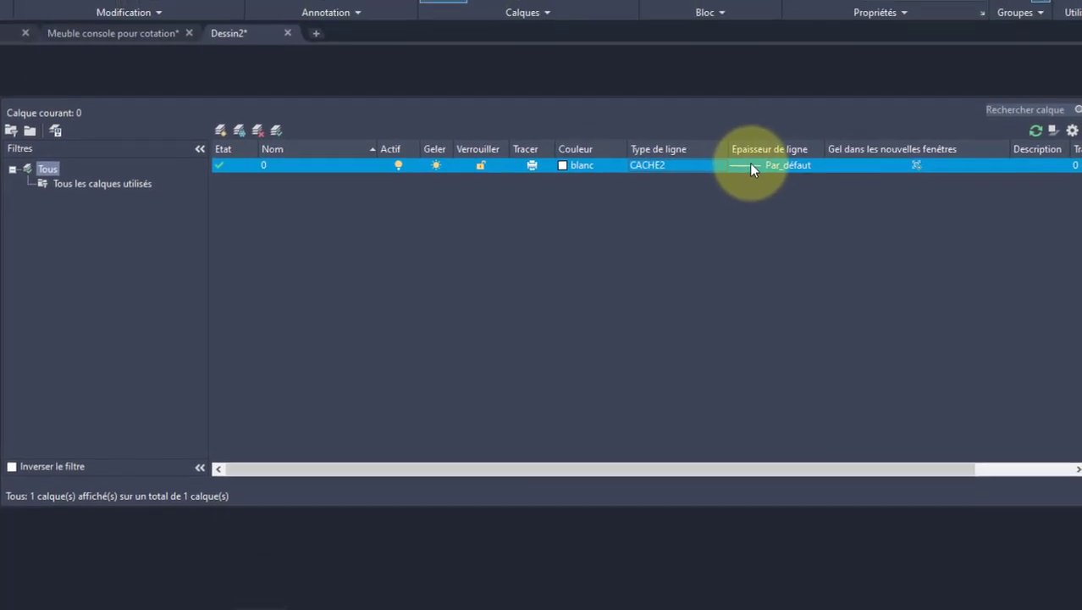
# Review the available lineweights for layer 0 without assigning one, and close the Layer Properties Manager
pyautogui.click(812, 186)
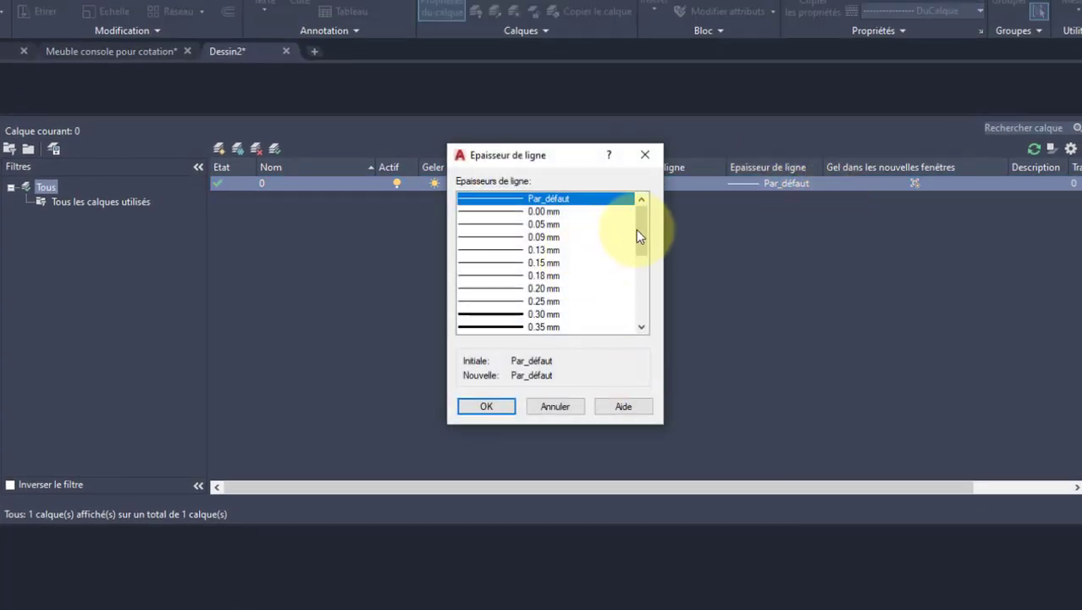
pyautogui.moveTo(646, 222); pyautogui.dragTo(653, 332)
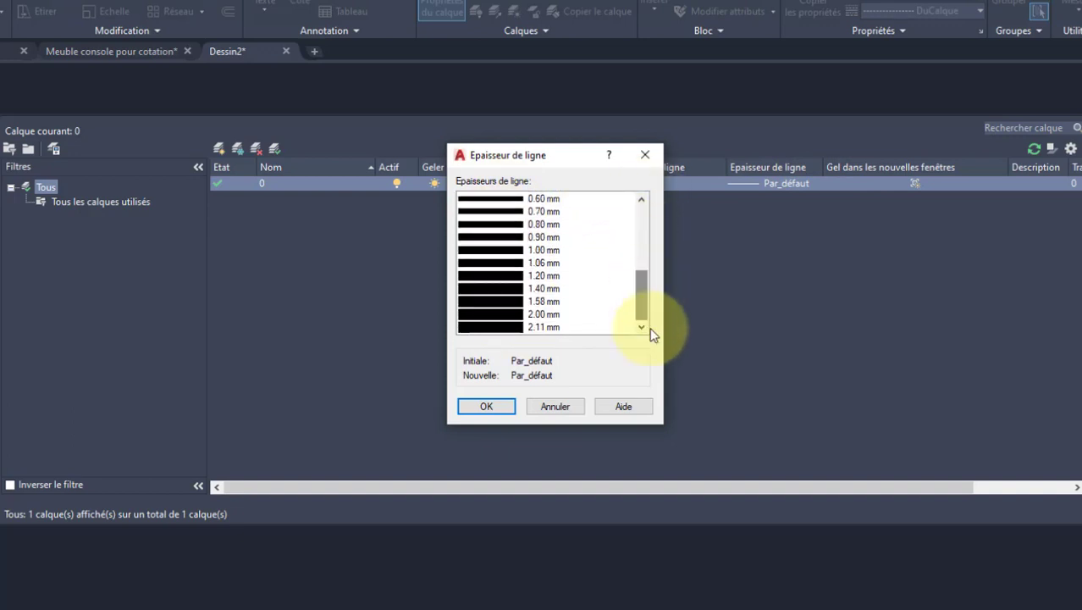
pyautogui.click(555, 406)
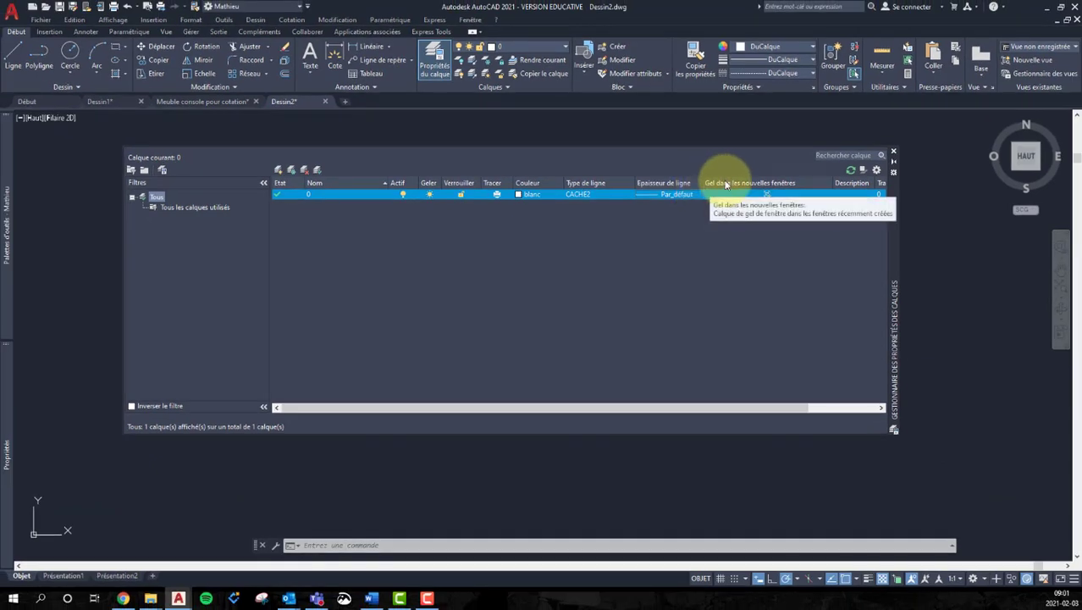
pyautogui.click(894, 154)
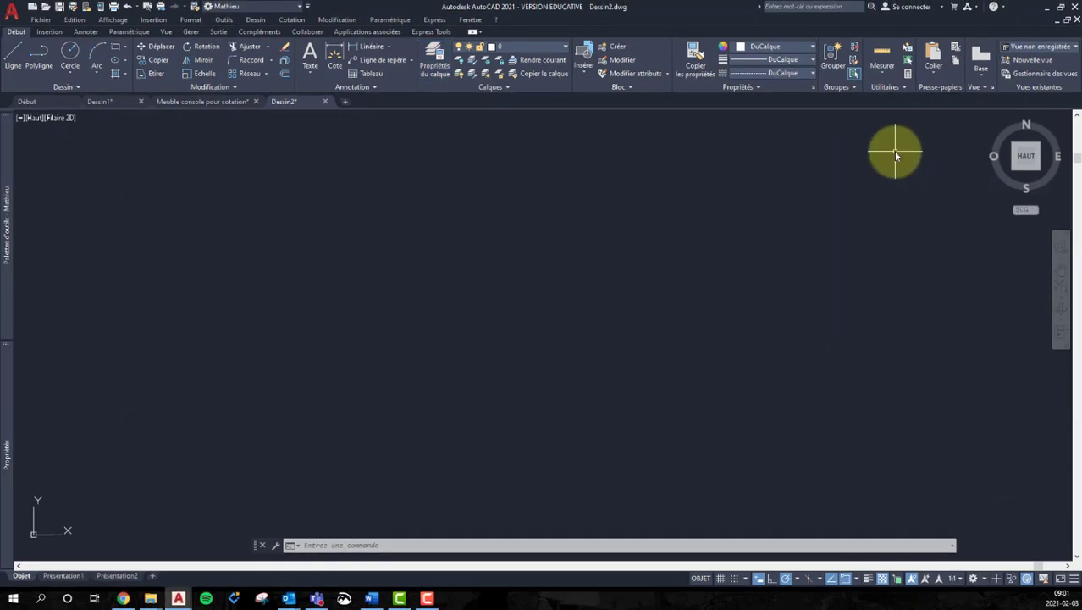
# Switch to the Dessin1 drawing's model space and open its Layer Properties Manager
pyautogui.click(110, 104)
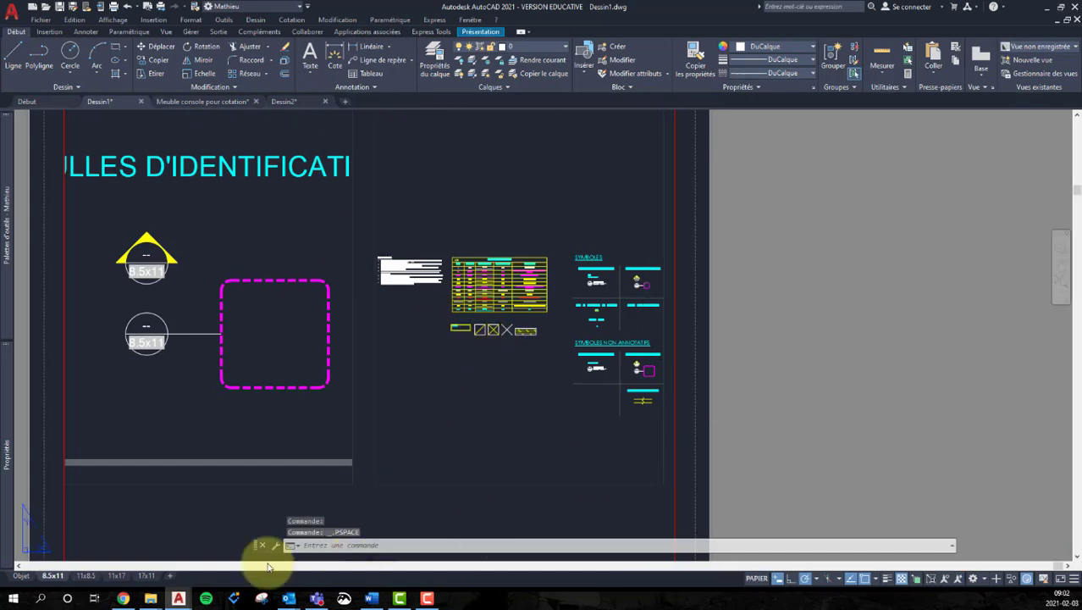
pyautogui.click(26, 576)
pyautogui.click(437, 74)
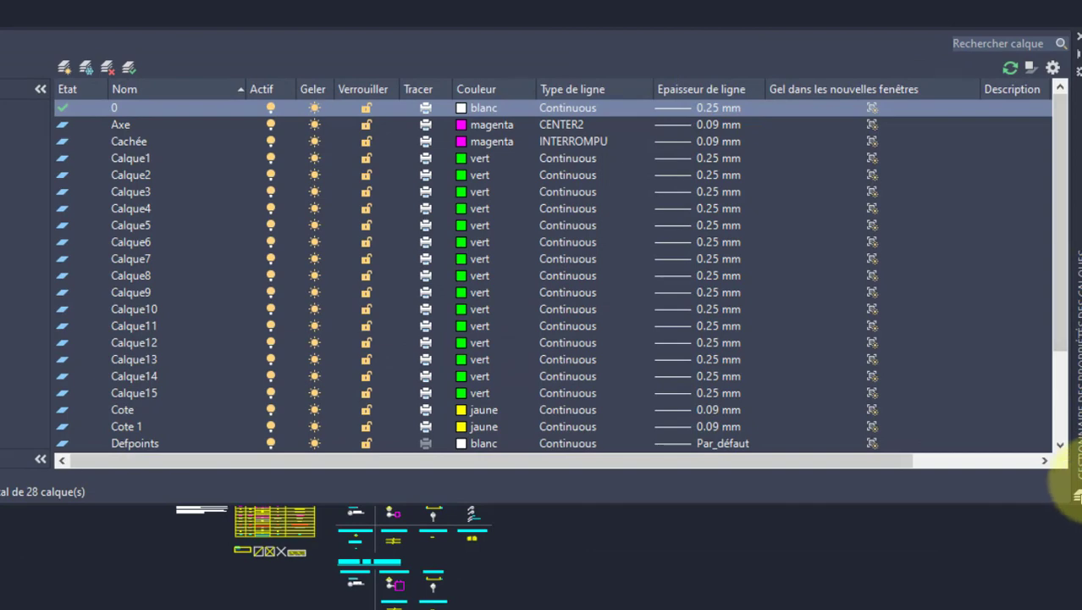
# Examine the lineweights in the layer list and the choices for layer 0 without changing its lineweight
pyautogui.scroll(-3, 902, 355)
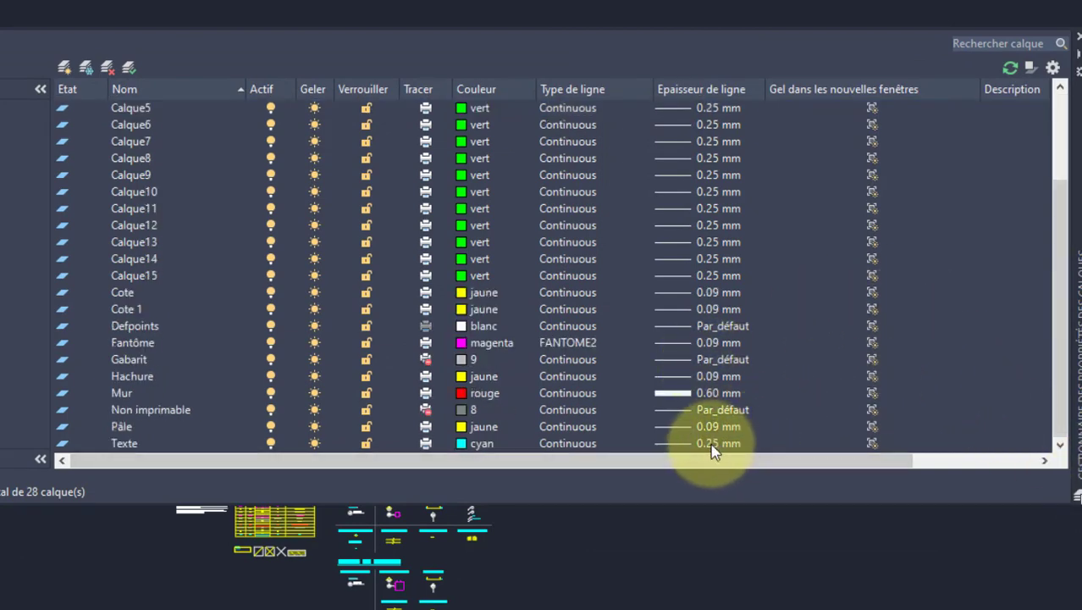
pyautogui.scroll(3, 703, 441)
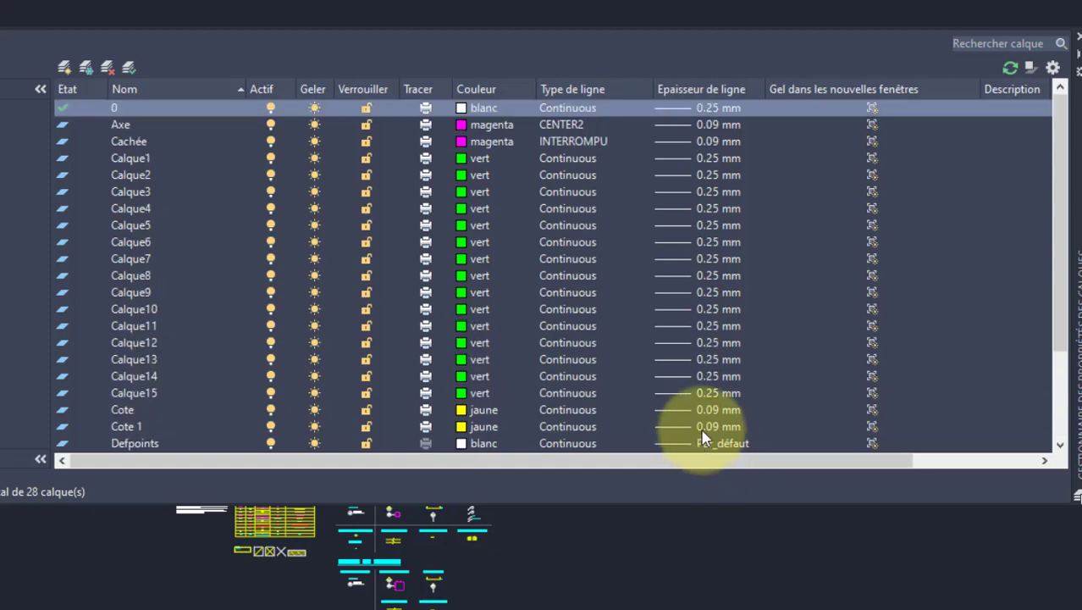
pyautogui.click(718, 108)
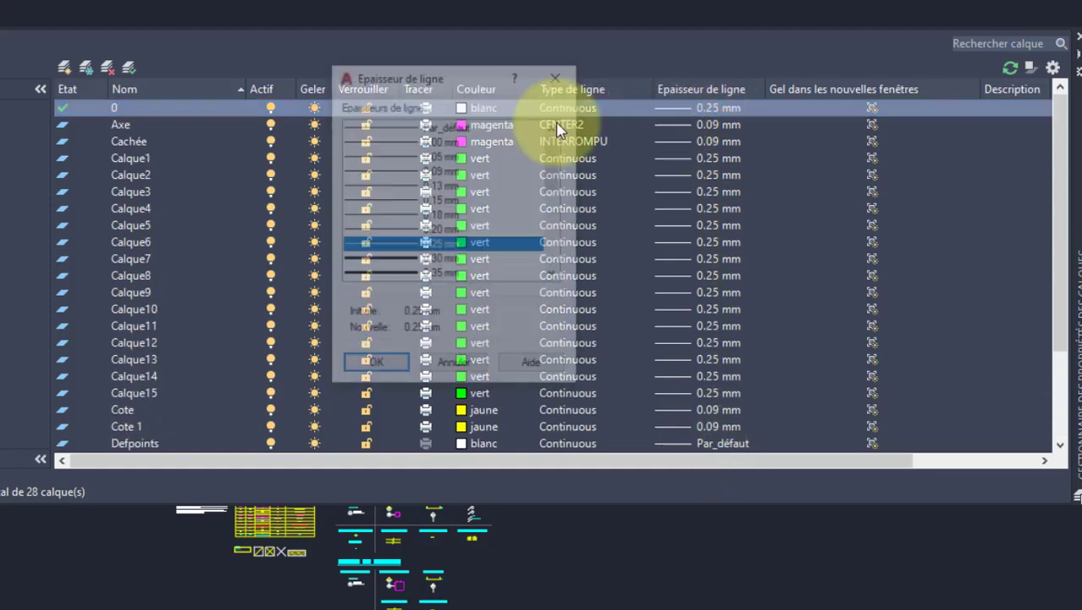
pyautogui.click(444, 366)
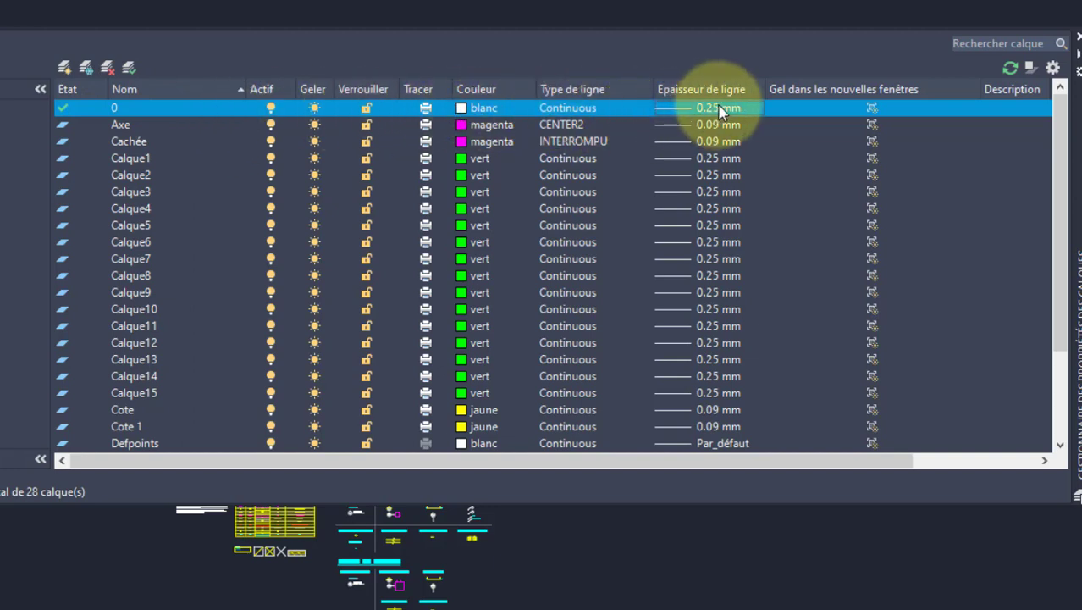
# Compare the lineweights of the Cote 1, Hachure and Pâle layers, and review the Mur layer's lineweight choices without changing them
pyautogui.scroll(-1, 724, 114)
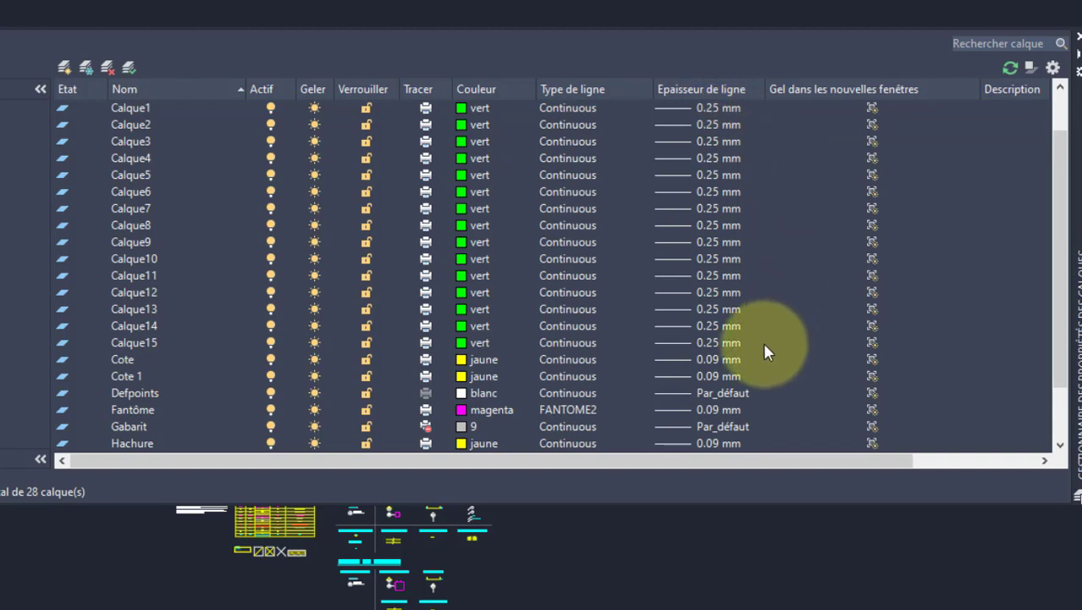
pyautogui.scroll(-1, 729, 364)
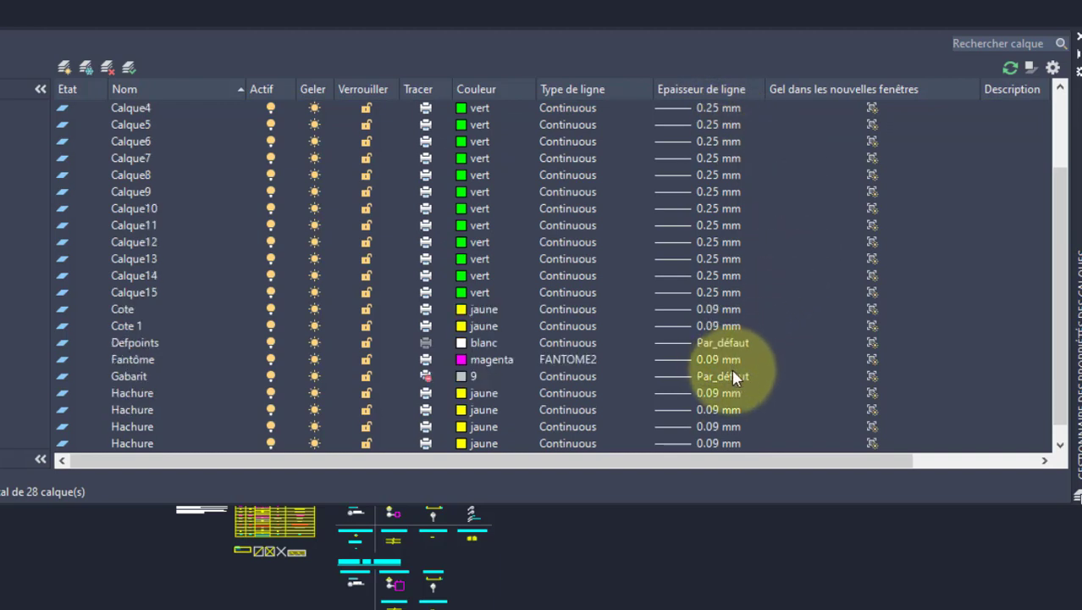
pyautogui.click(155, 325)
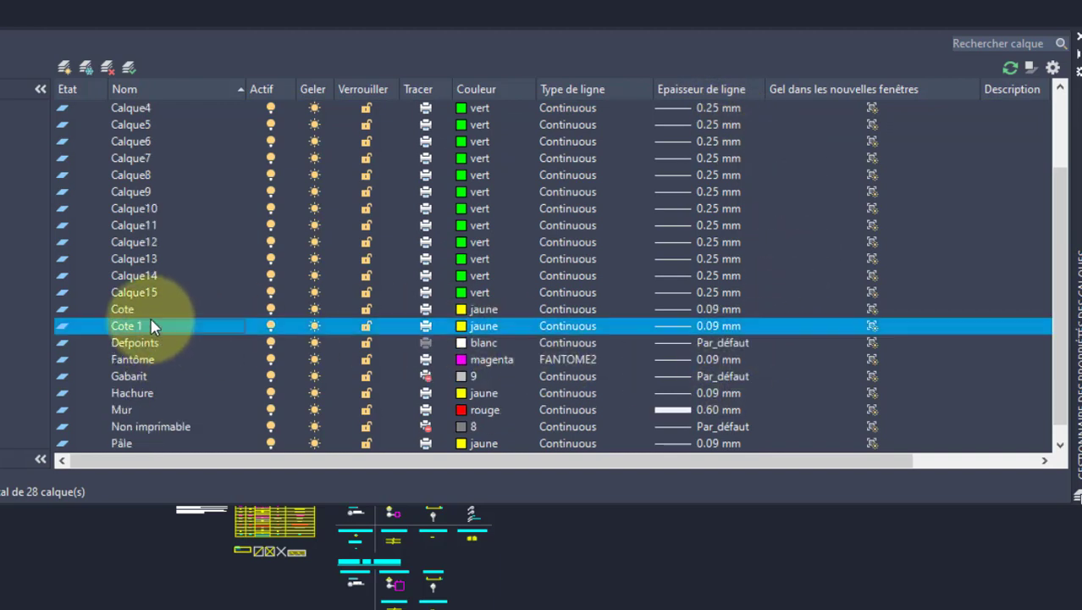
pyautogui.click(149, 391)
pyautogui.scroll(-1, 216, 407)
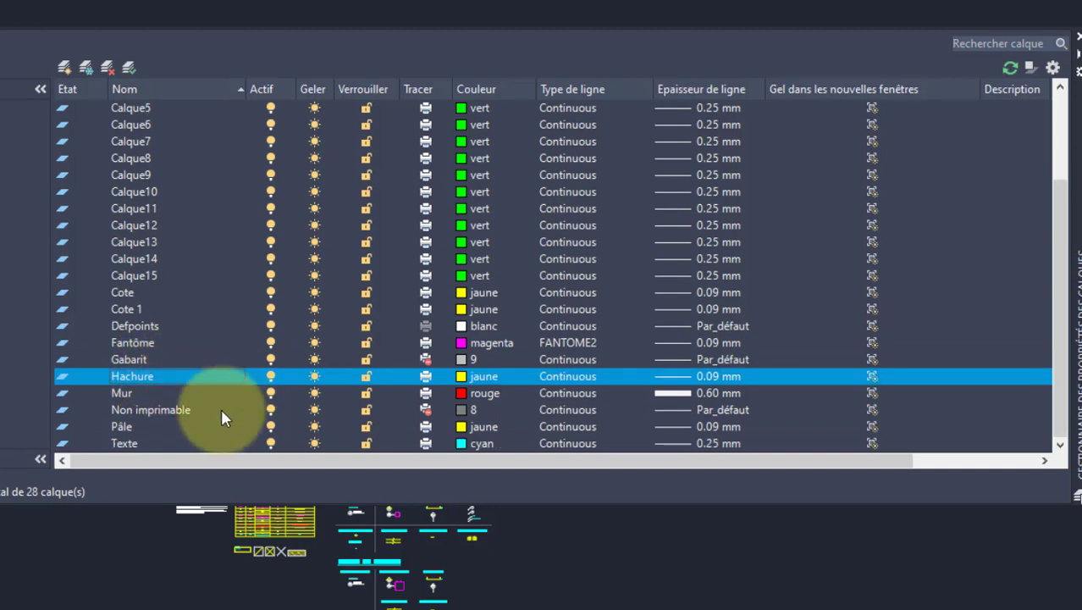
pyautogui.click(129, 427)
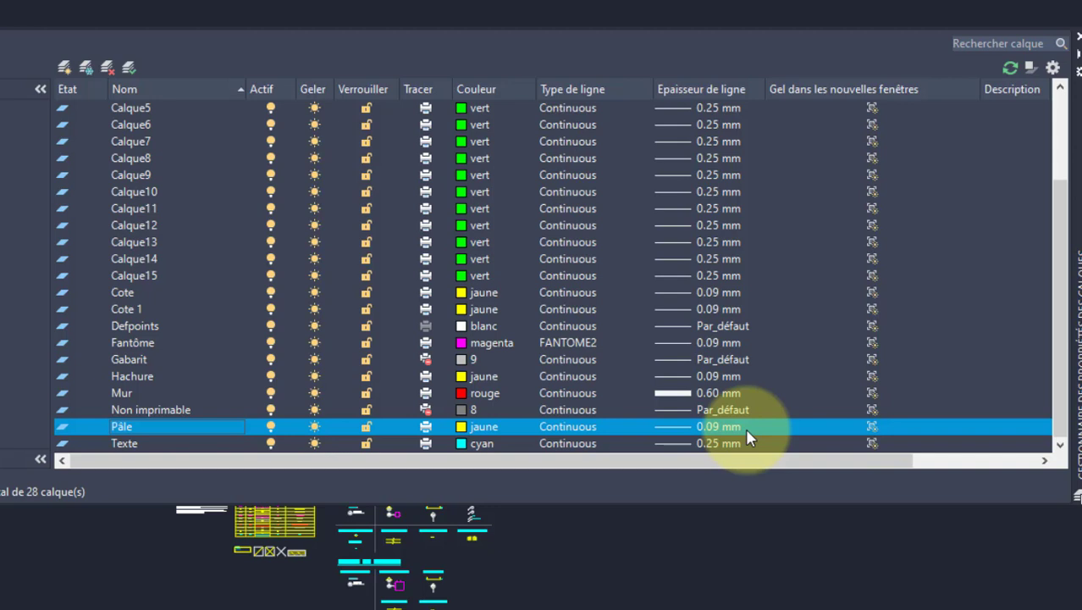
pyautogui.click(715, 395)
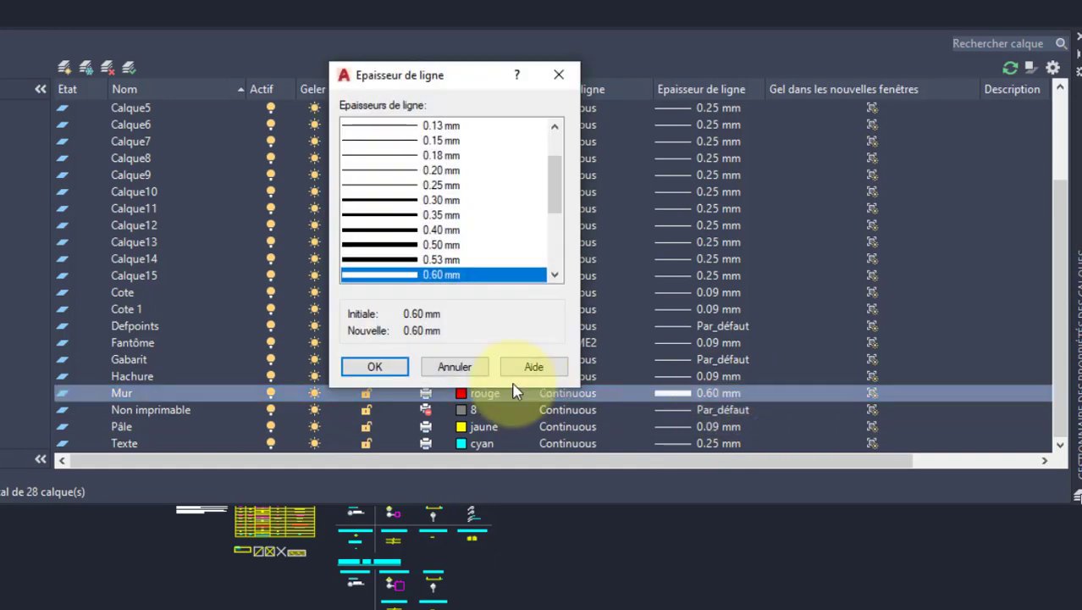
pyautogui.click(456, 366)
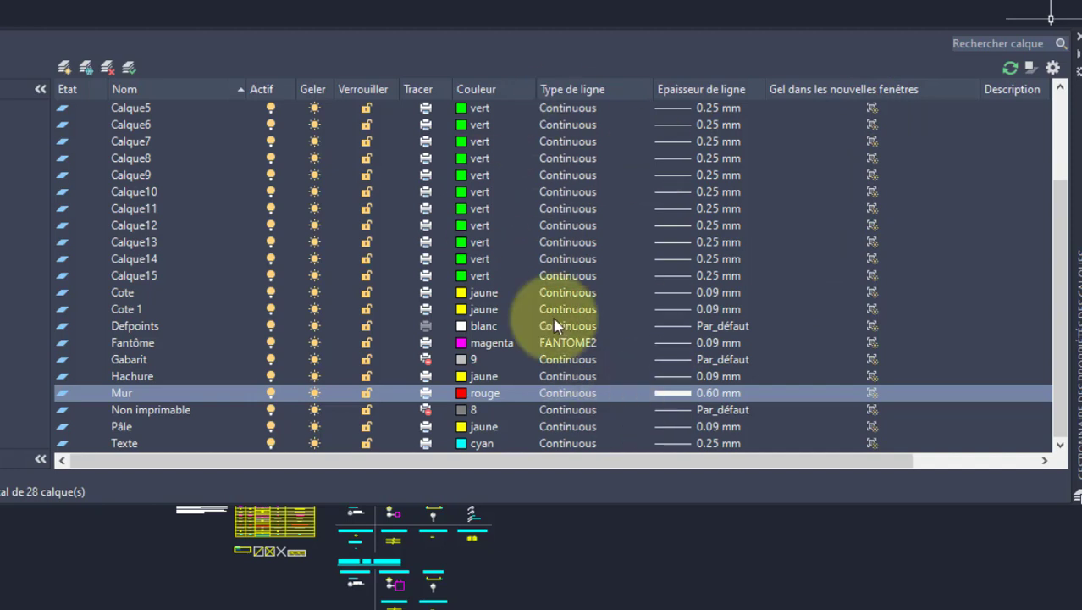
# Examine the Mur layer's new-viewport freeze setting and description field without entering a description
pyautogui.click(875, 399)
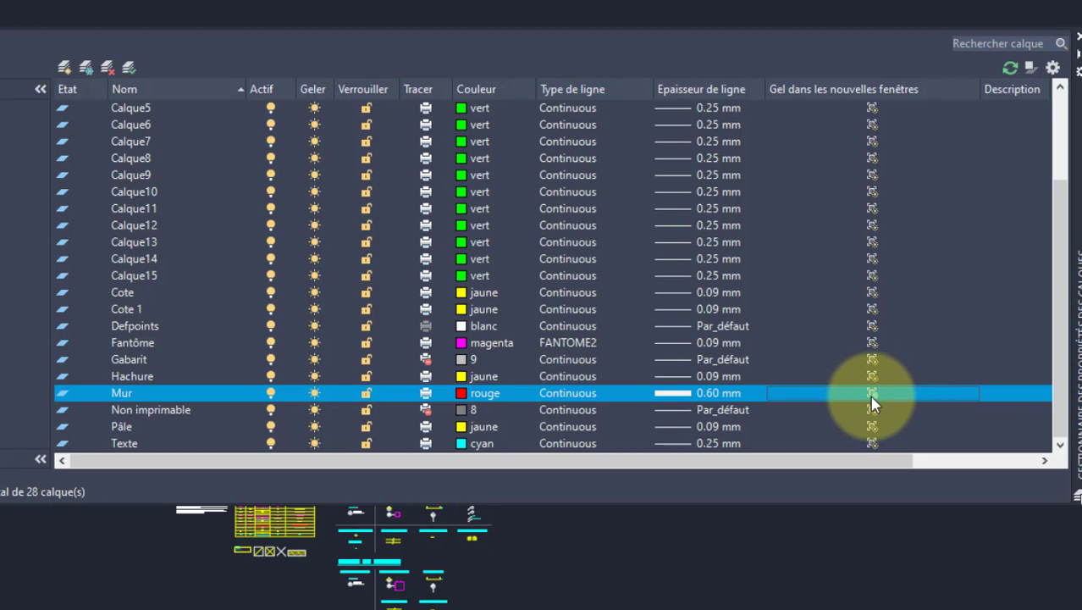
pyautogui.click(872, 398)
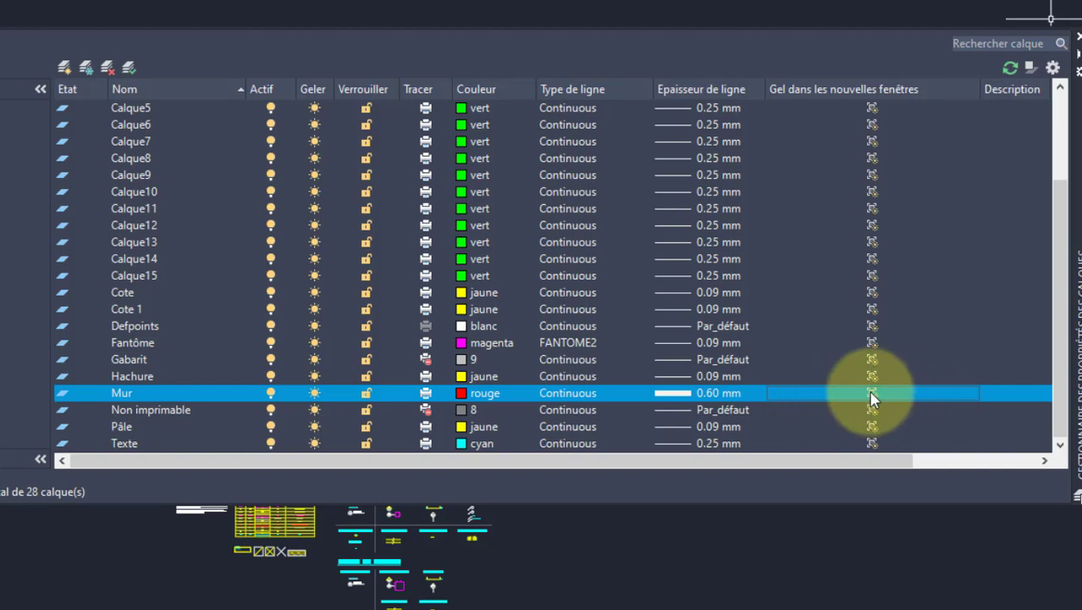
pyautogui.moveTo(803, 467); pyautogui.dragTo(991, 483)
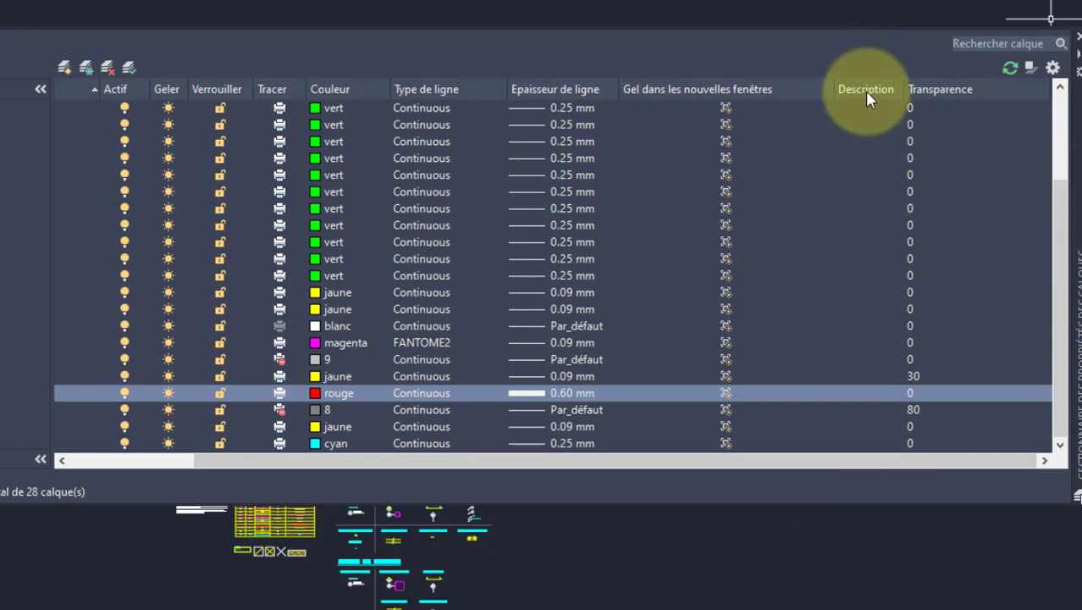
pyautogui.click(863, 125)
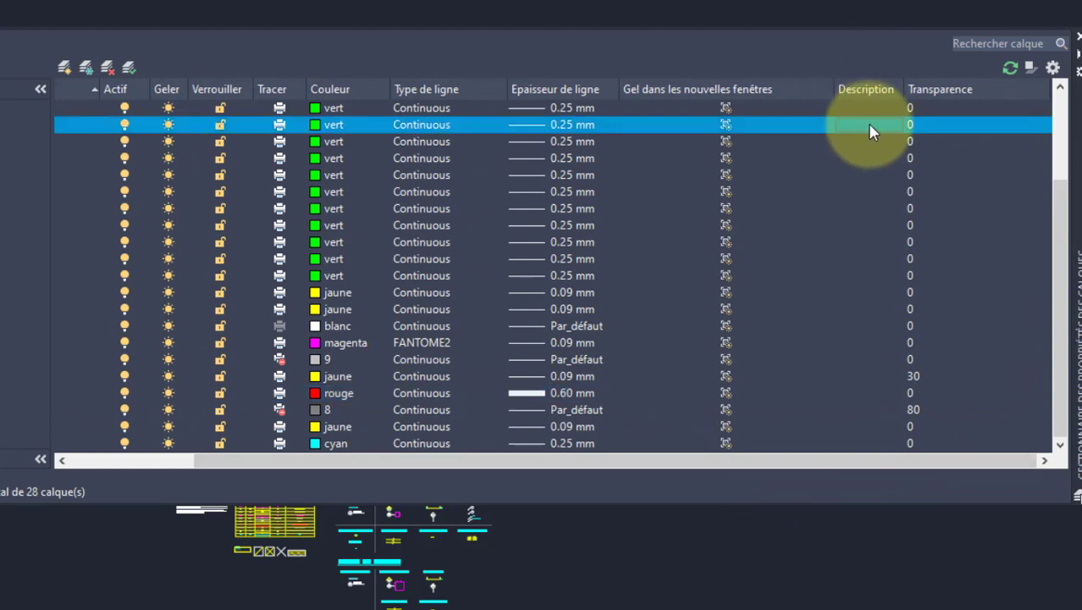
pyautogui.click(853, 392)
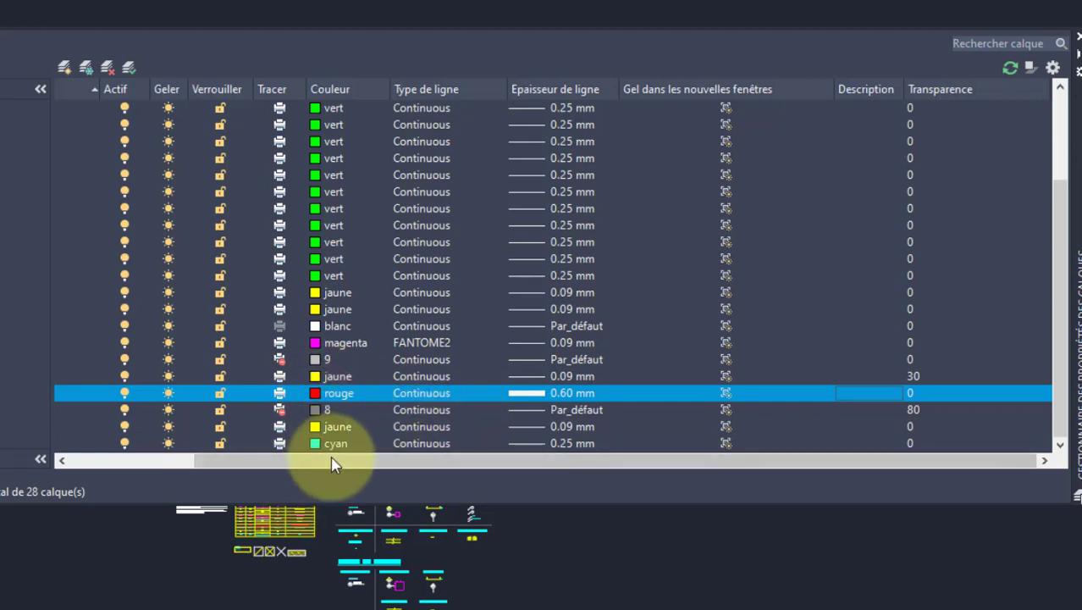
pyautogui.moveTo(338, 460); pyautogui.dragTo(206, 462)
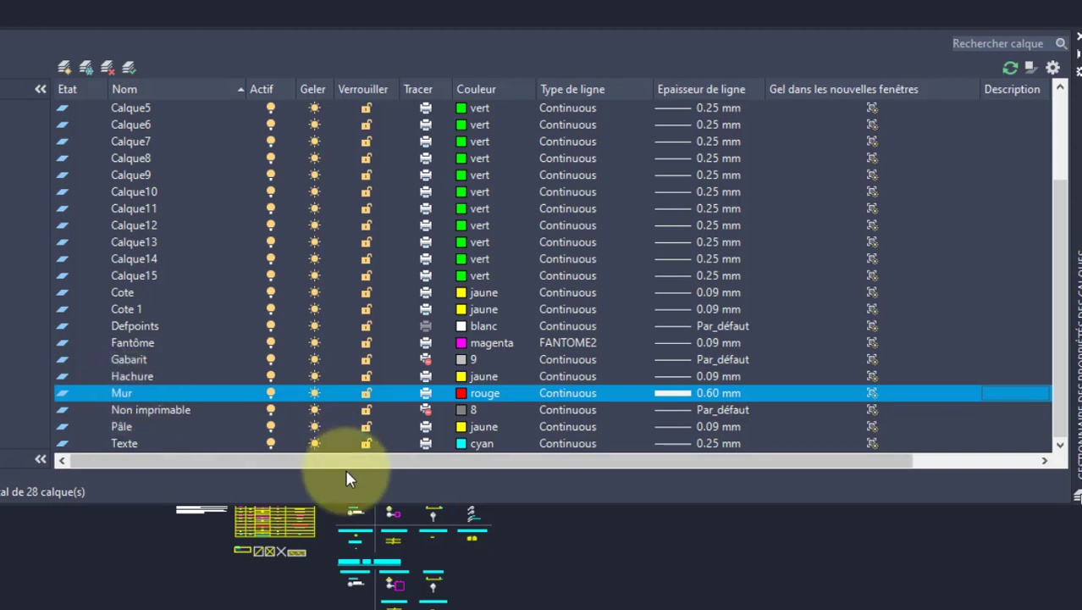
pyautogui.moveTo(349, 467); pyautogui.dragTo(489, 471)
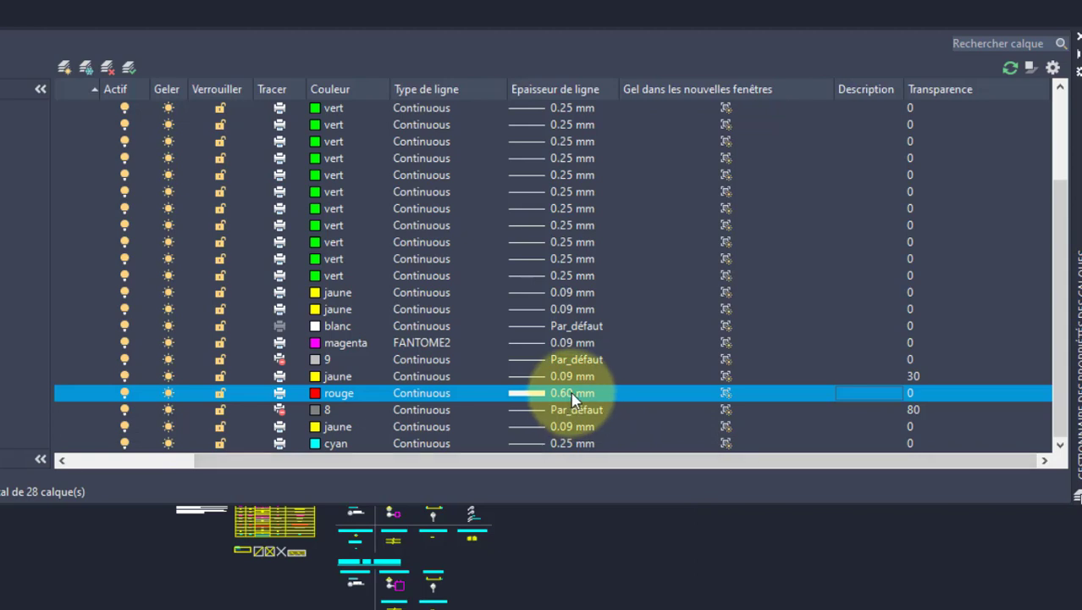
pyautogui.click(864, 394)
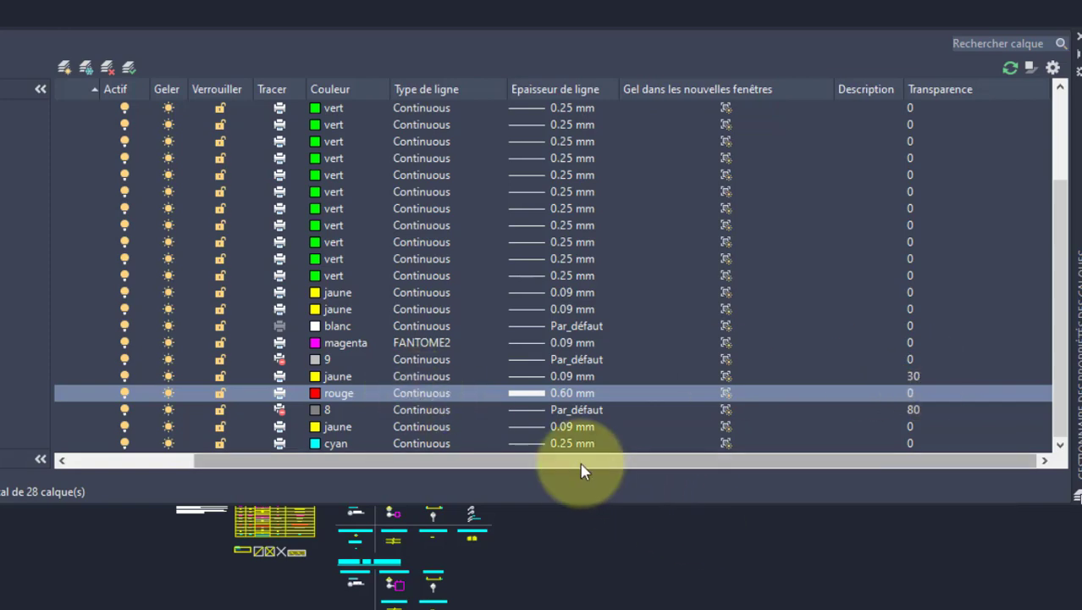
# Review the Hachure layer's transparency setting, keep it at 30, and close the Layer Properties Manager
pyautogui.moveTo(542, 460); pyautogui.dragTo(416, 458)
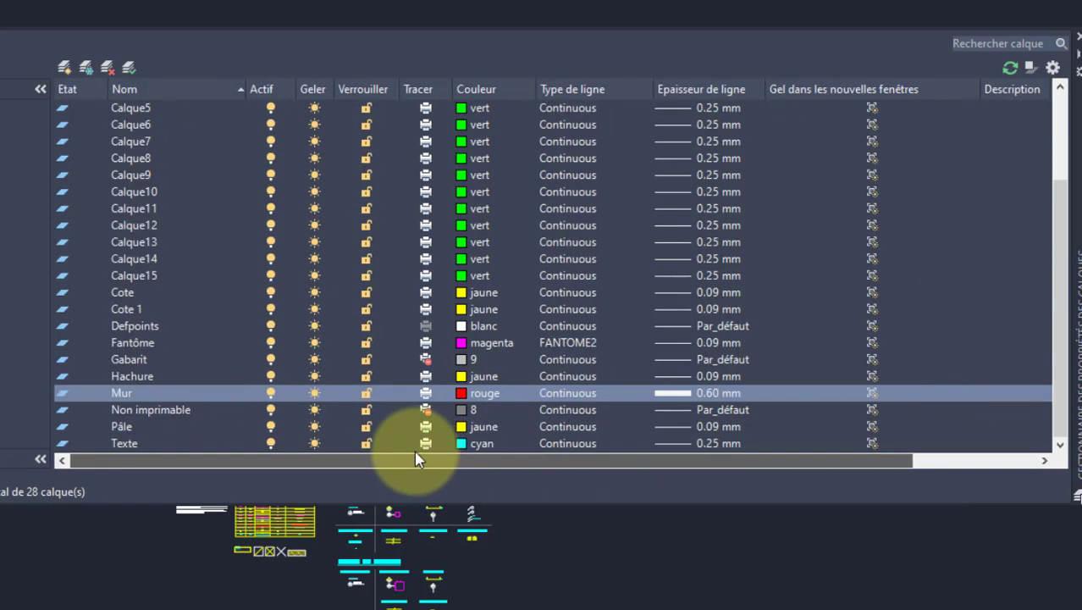
pyautogui.click(137, 378)
pyautogui.moveTo(389, 460); pyautogui.dragTo(530, 460)
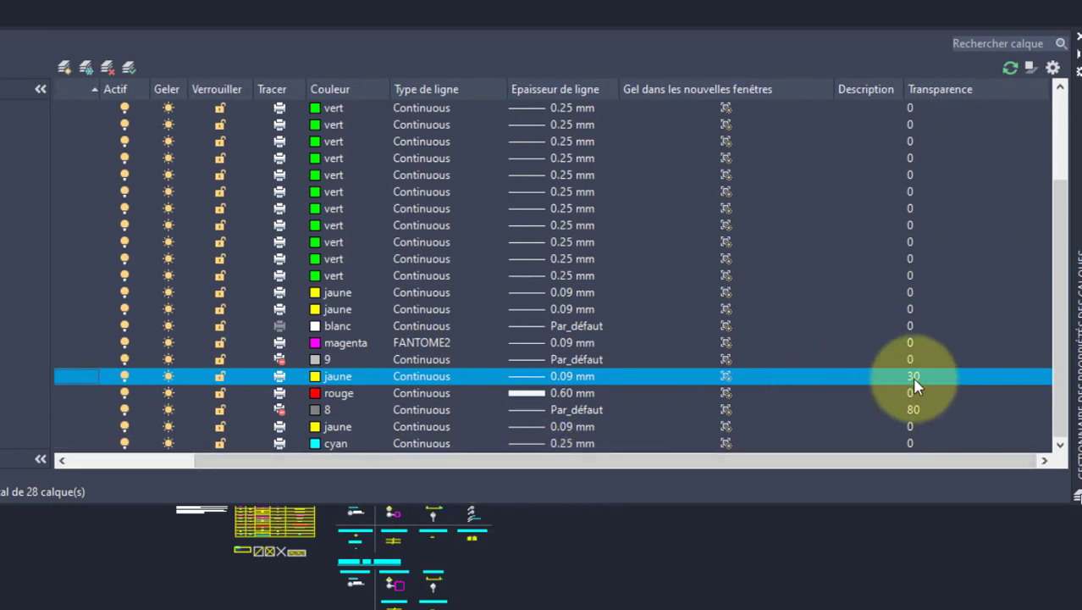
pyautogui.click(914, 378)
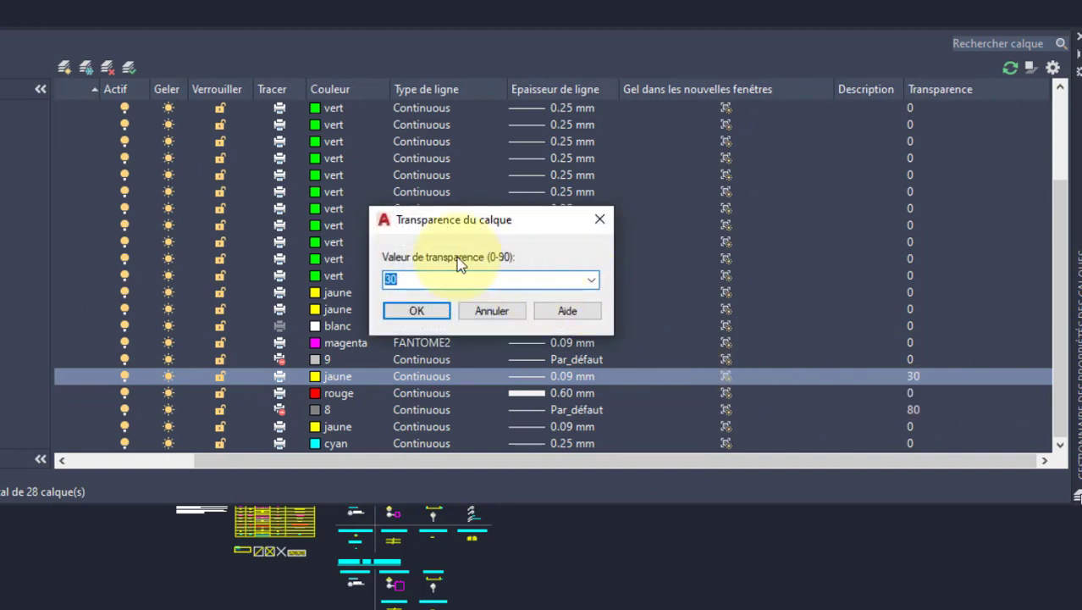
pyautogui.click(412, 281)
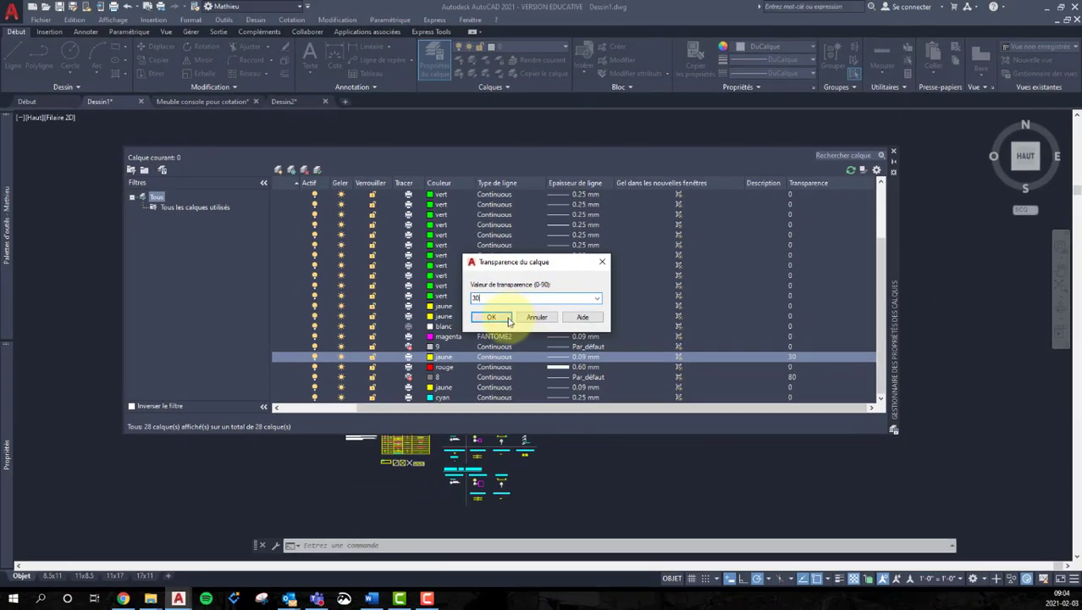
pyautogui.click(508, 316)
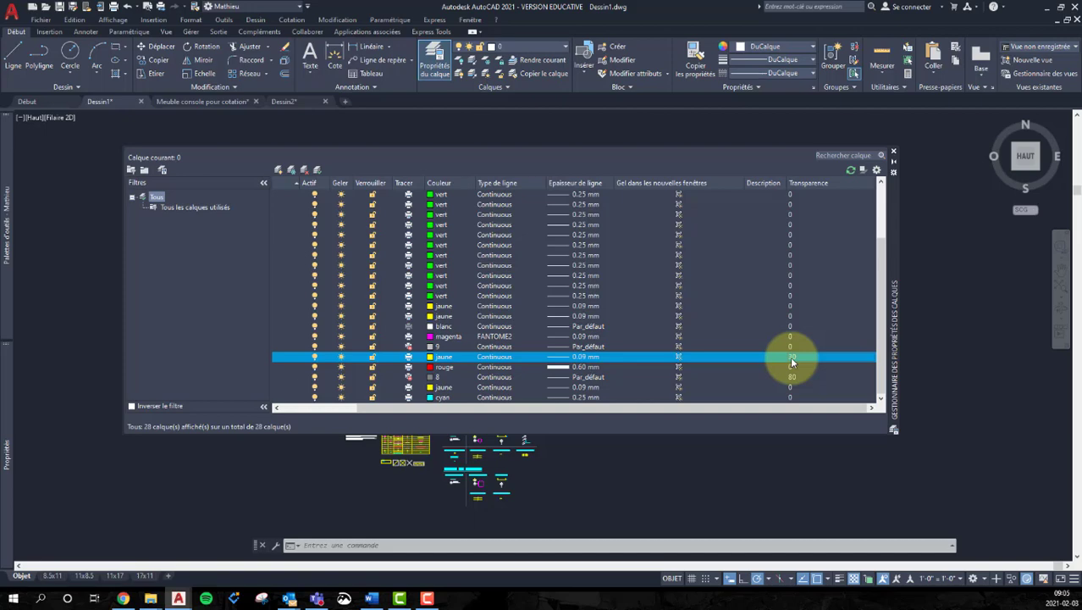
pyautogui.click(893, 151)
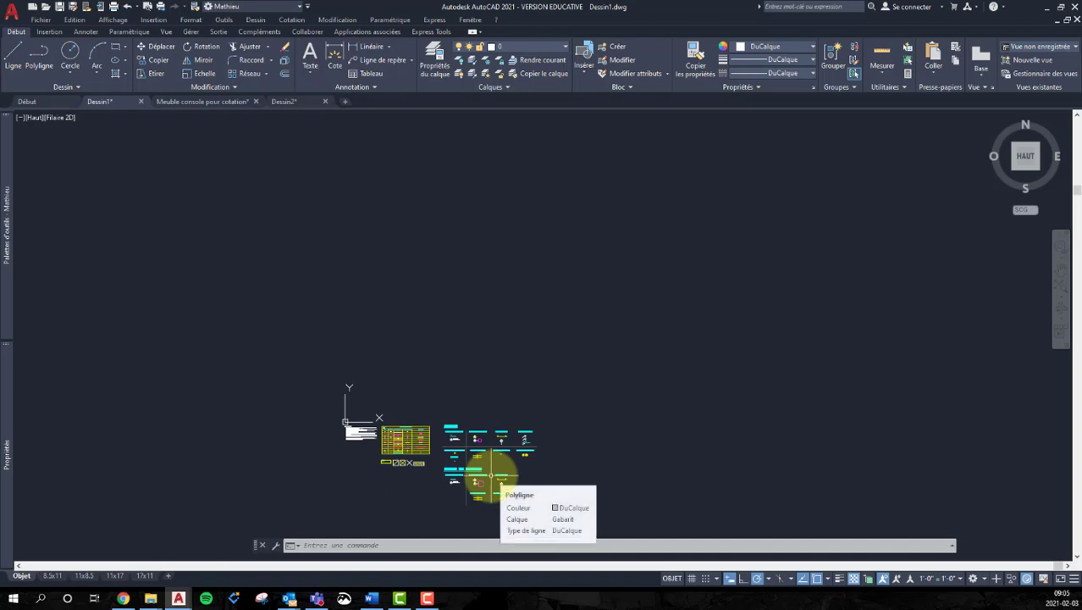
# Examine the plot transparency option in the 8.5x11 layout's page setup without changing anything
pyautogui.rightClick(86, 577)
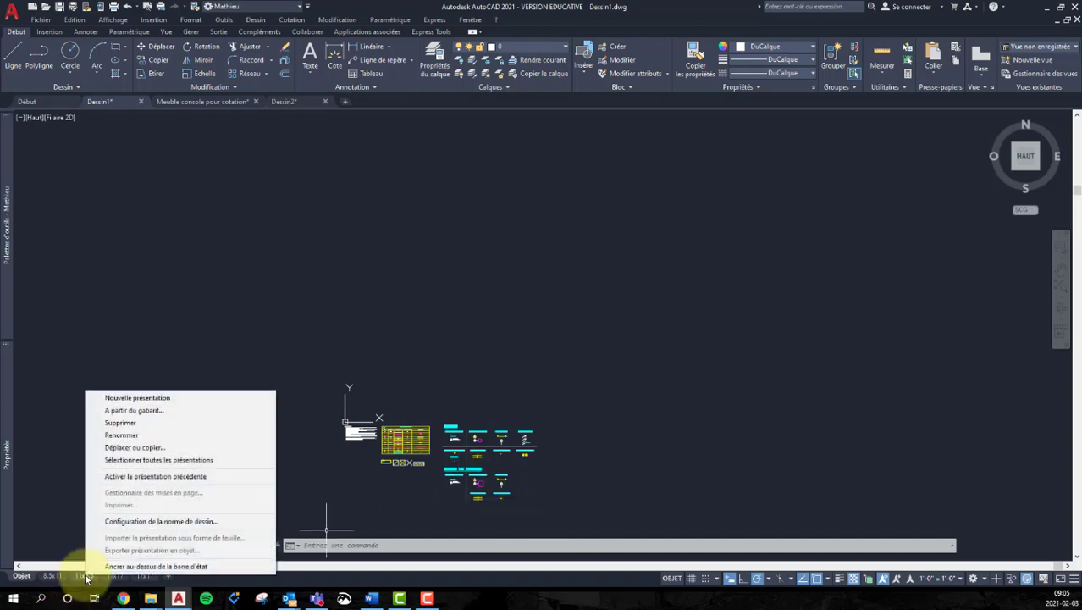
pyautogui.click(58, 577)
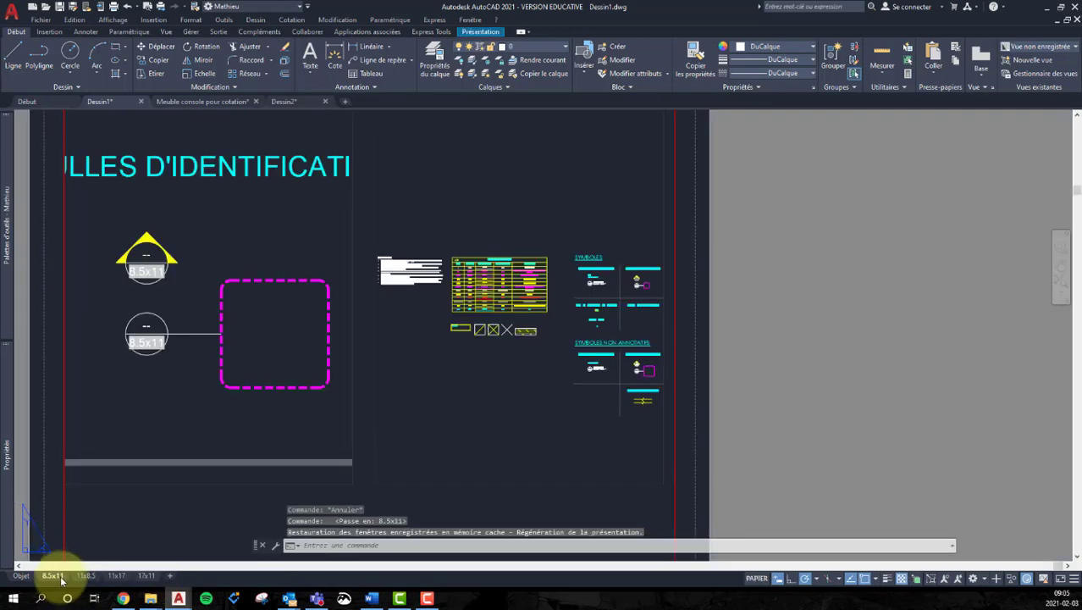
pyautogui.rightClick(56, 577)
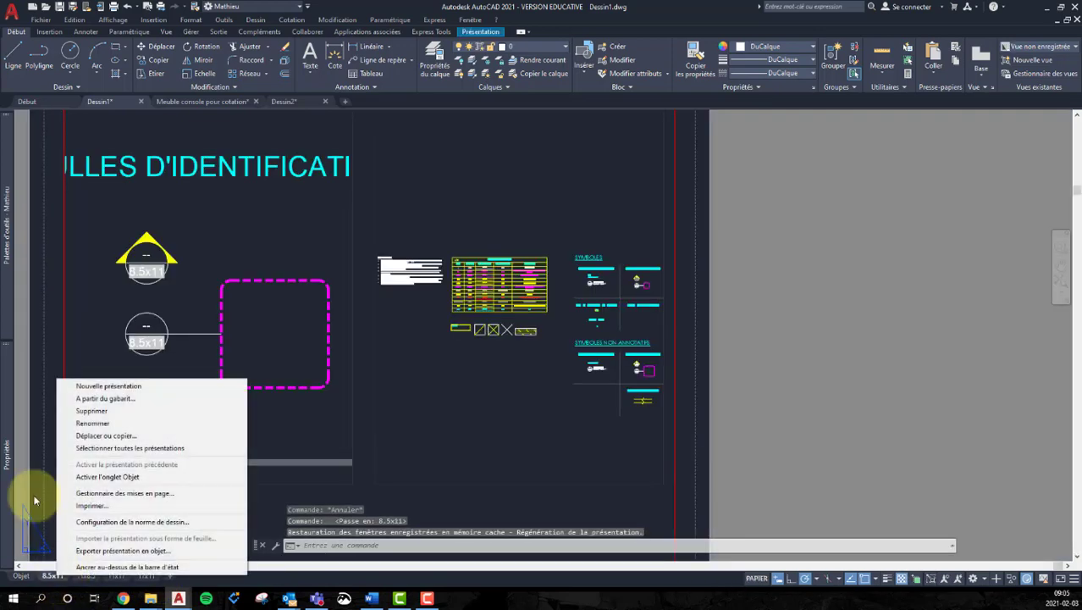
pyautogui.click(108, 491)
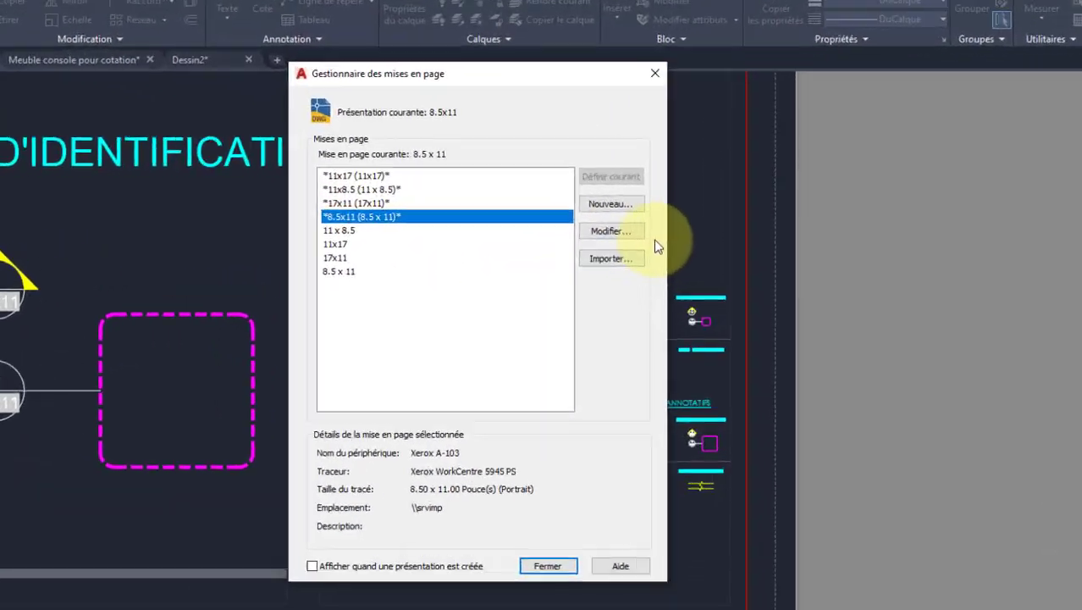
pyautogui.click(590, 224)
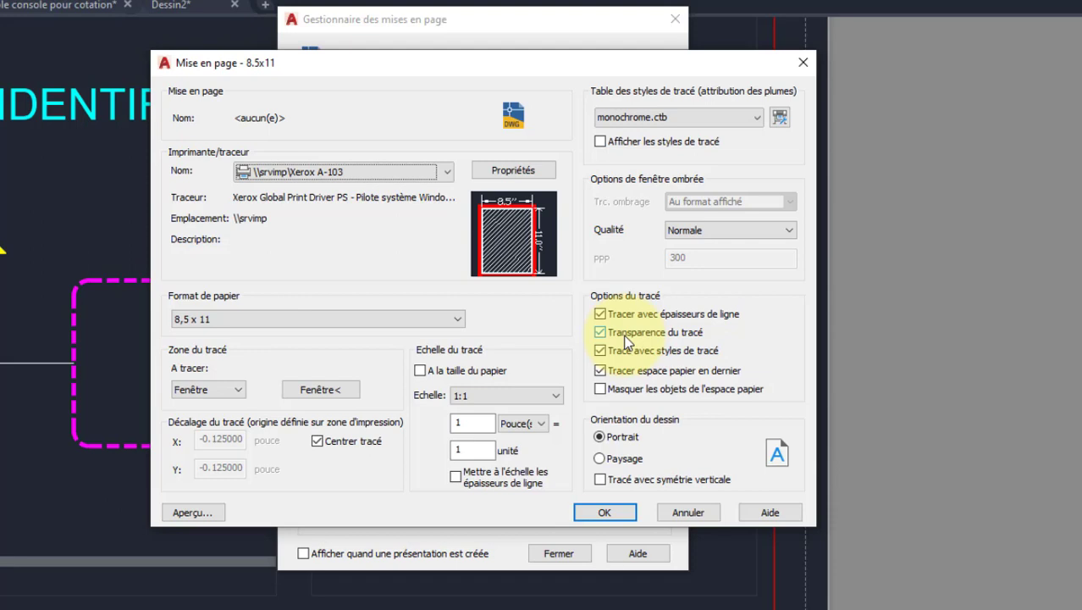
pyautogui.click(705, 513)
pyautogui.click(569, 554)
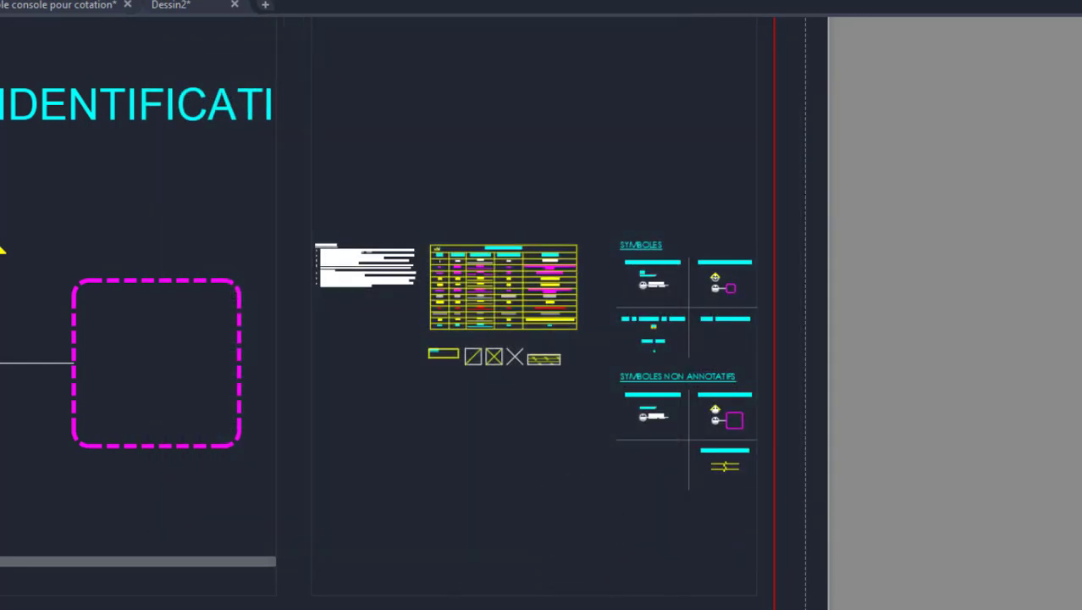
# Return to model space, reopen the Layer Properties Manager, and enlarge and reposition it to show the entire layer list
pyautogui.click(34, 608)
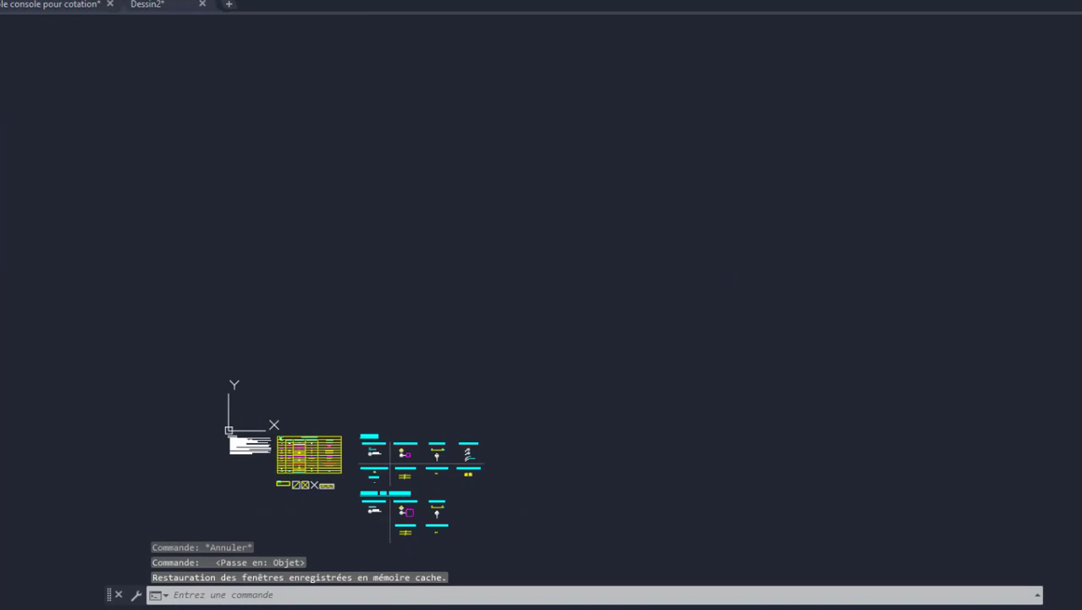
pyautogui.click(685, 2)
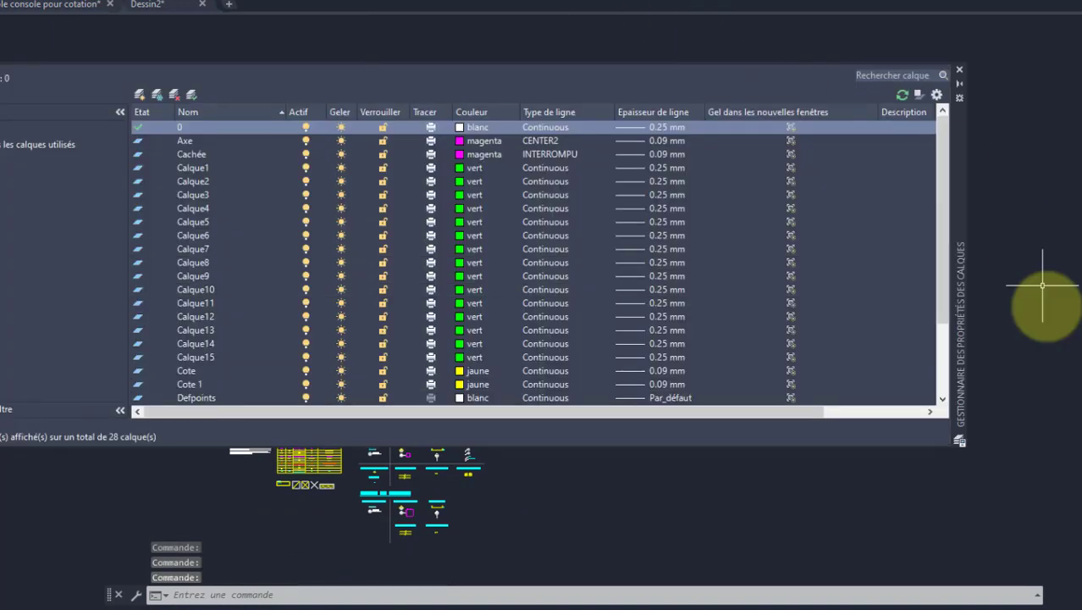
pyautogui.moveTo(821, 416); pyautogui.dragTo(773, 414)
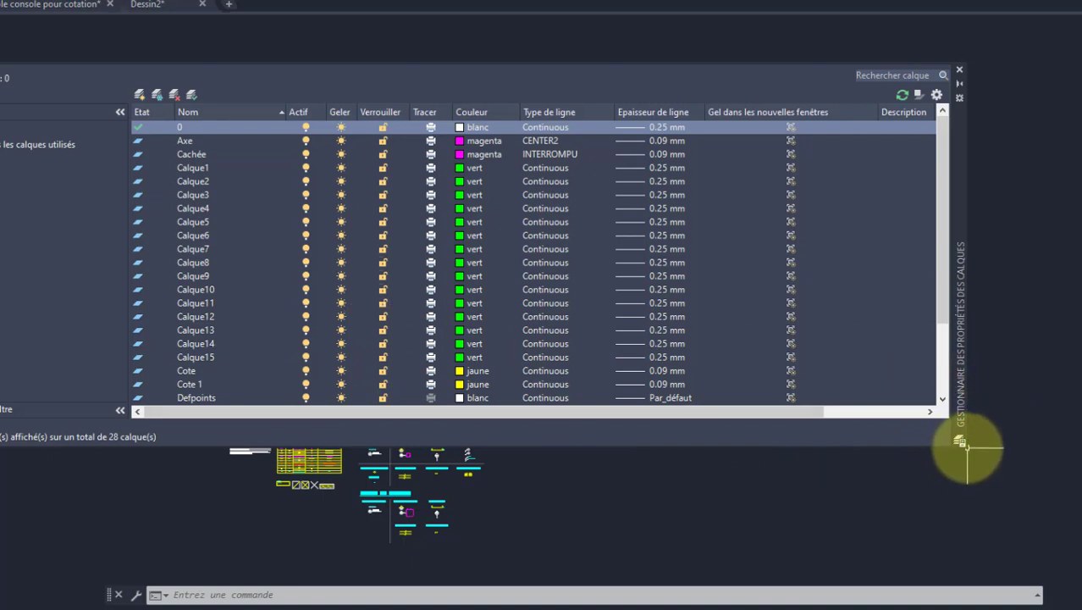
pyautogui.moveTo(944, 246); pyautogui.dragTo(946, 352)
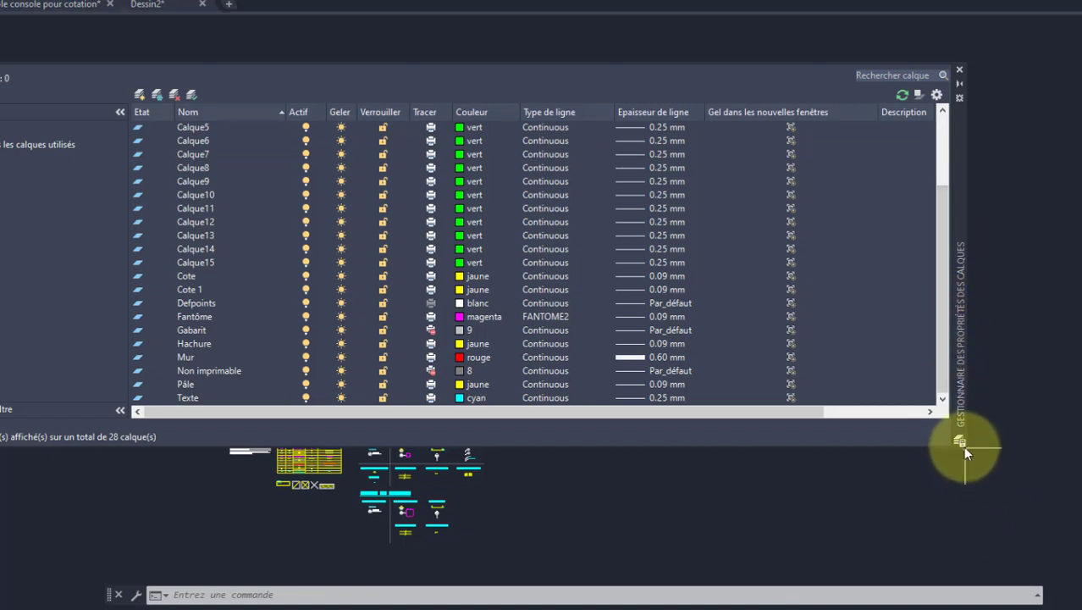
pyautogui.moveTo(965, 453); pyautogui.dragTo(986, 571)
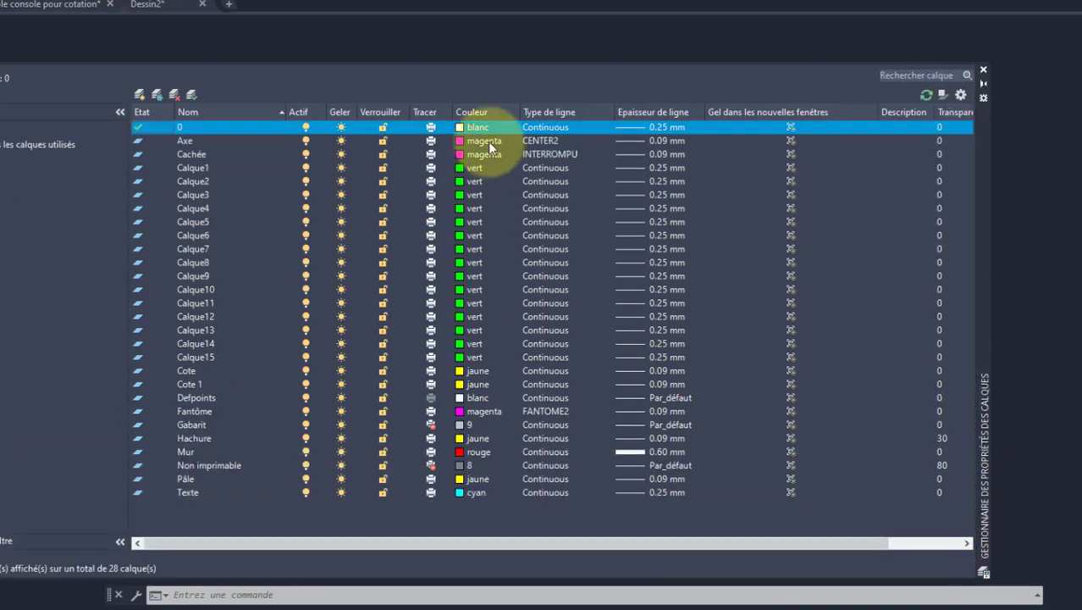
pyautogui.moveTo(983, 208); pyautogui.dragTo(1023, 167)
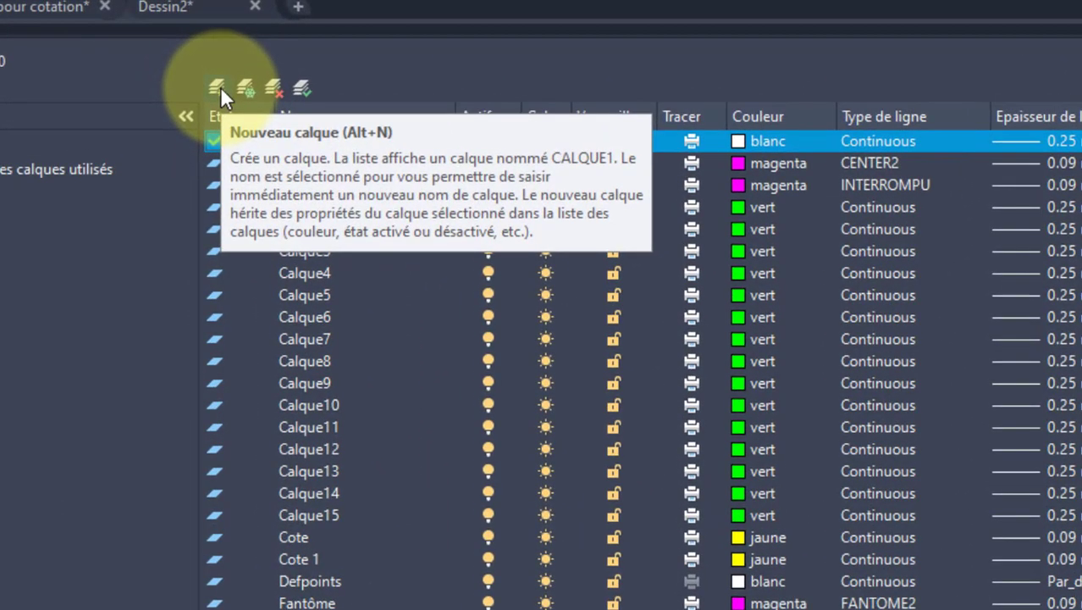
# Create a new layer that inherits layer 0's properties, keeping its default name
pyautogui.click(218, 87)
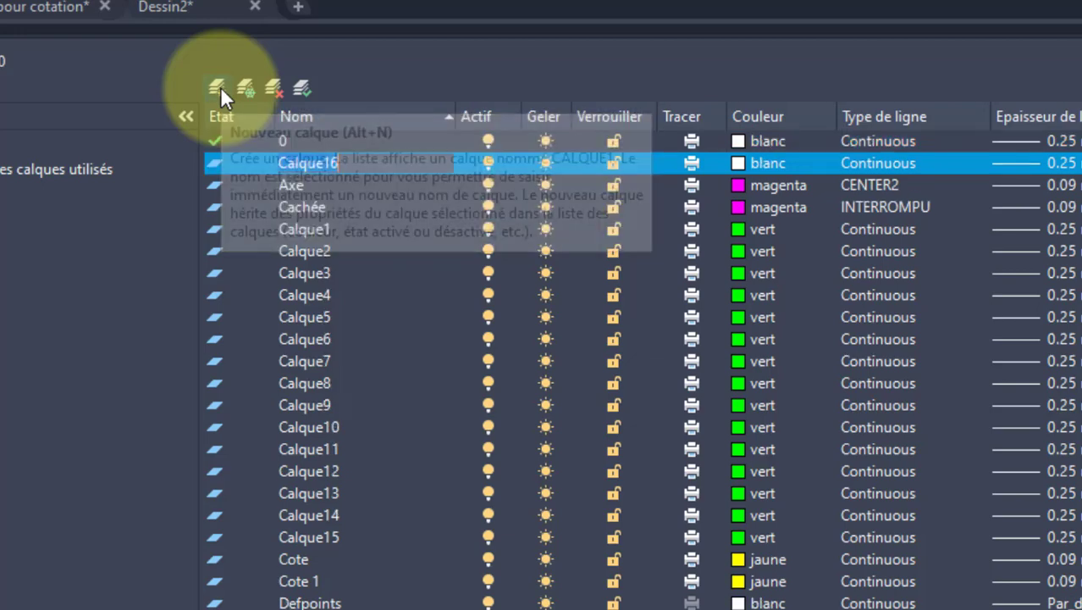
pyautogui.click(343, 165)
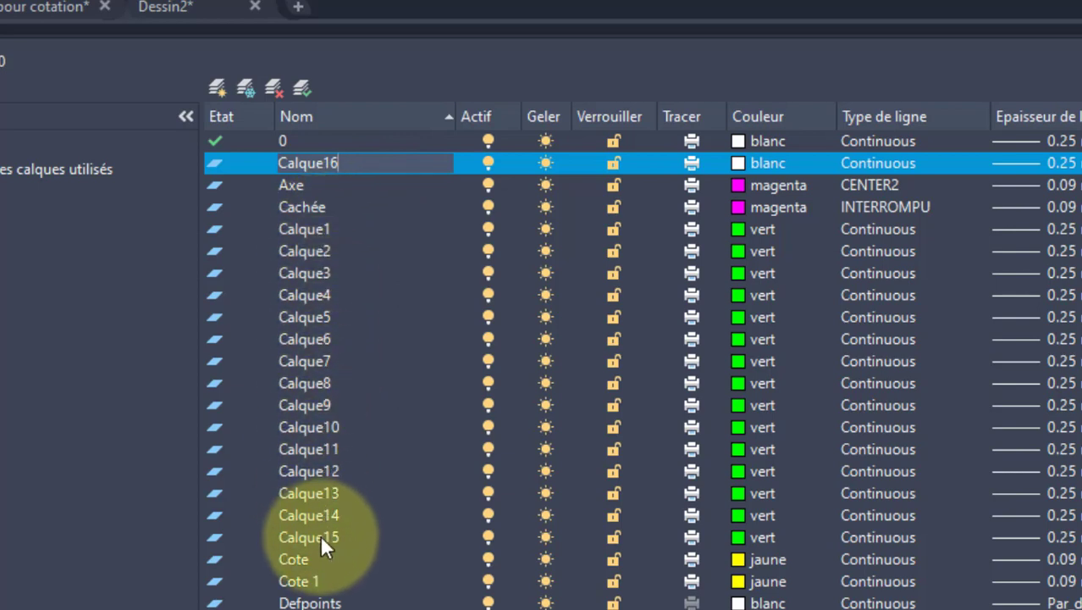
pyautogui.press('Return')
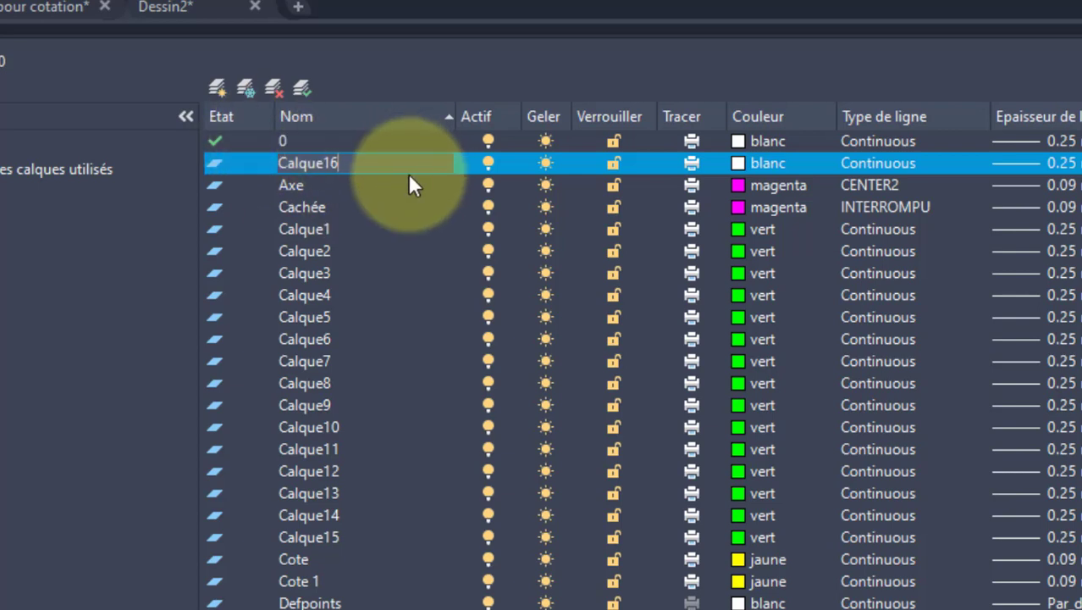
pyautogui.moveTo(358, 162); pyautogui.dragTo(270, 157)
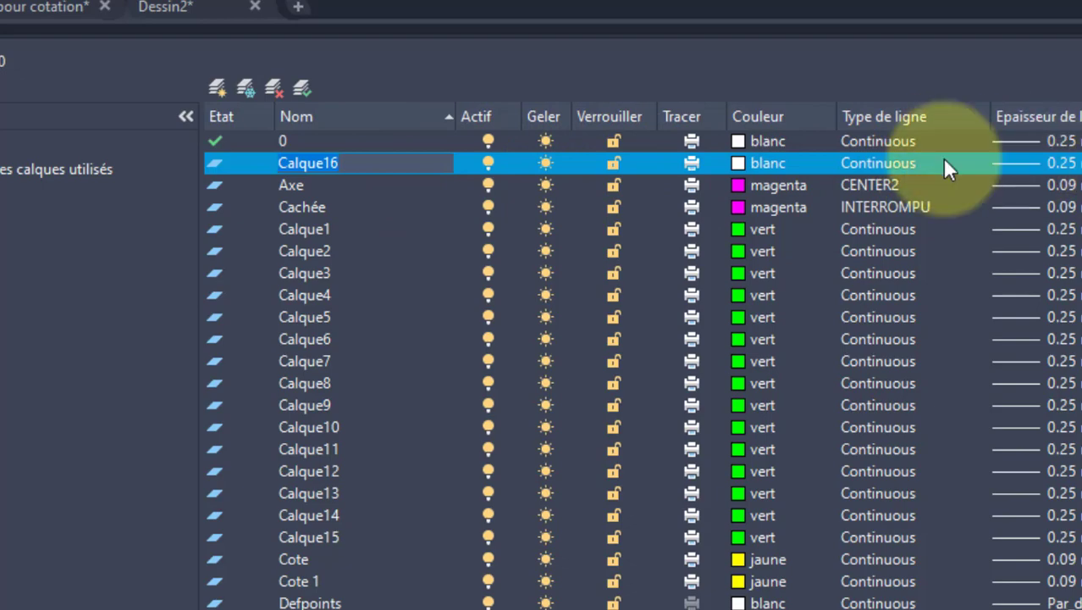
pyautogui.click(404, 43)
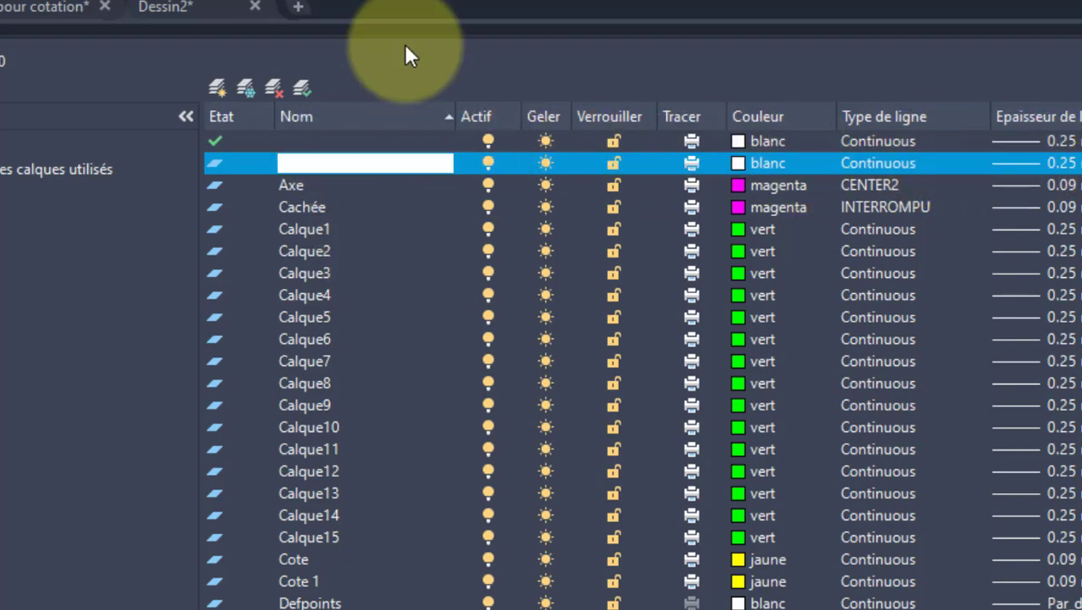
# Create a second new layer that is frozen in all new viewports, keeping its default name
pyautogui.click(246, 86)
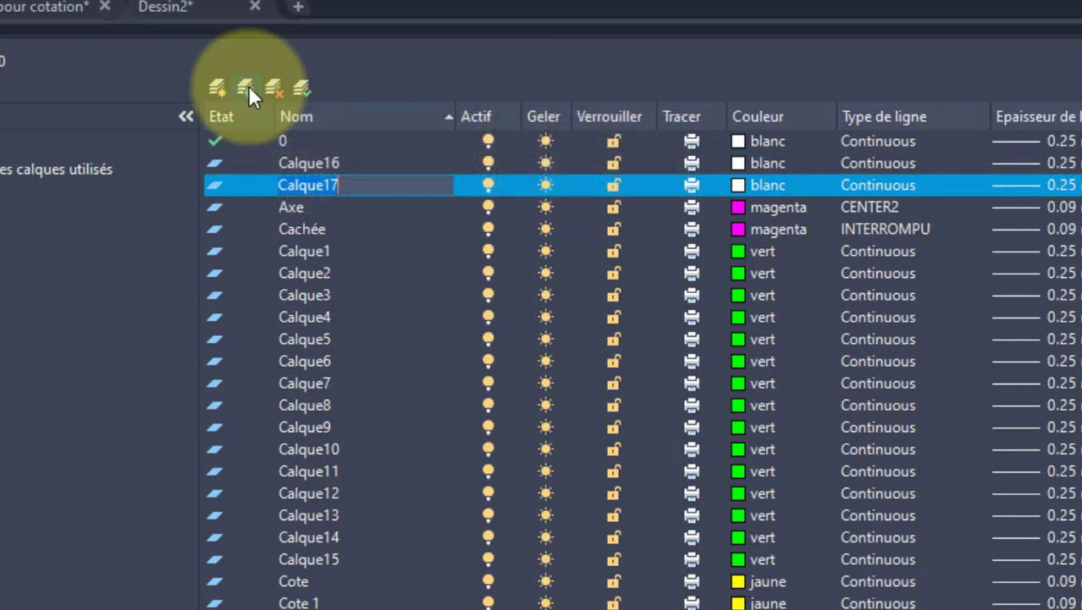
pyautogui.click(379, 208)
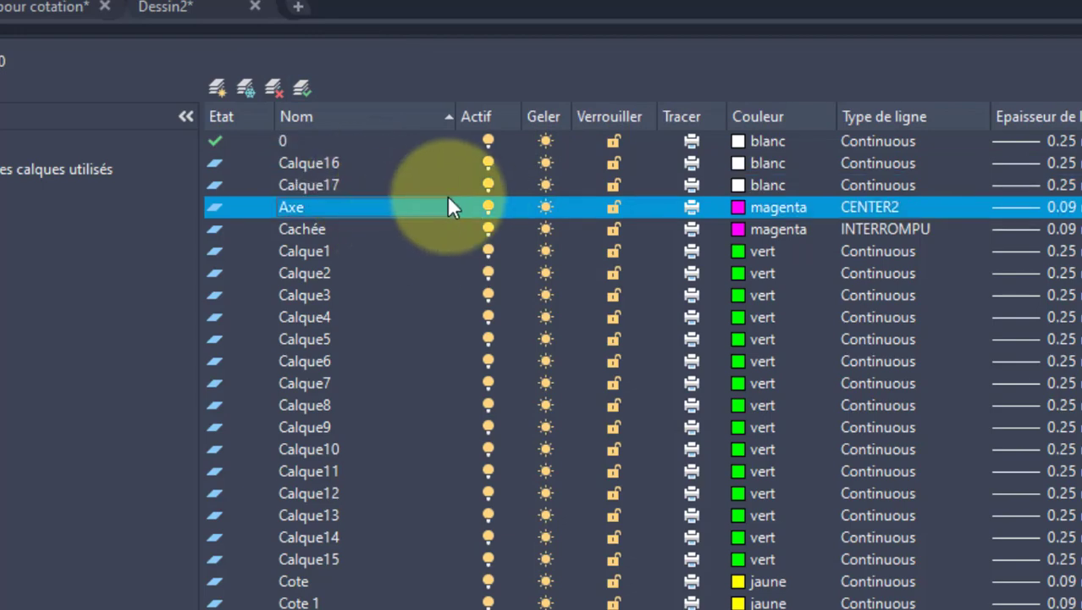
pyautogui.click(446, 198)
# Make the Cachée layer the current layer
pyautogui.click(377, 185)
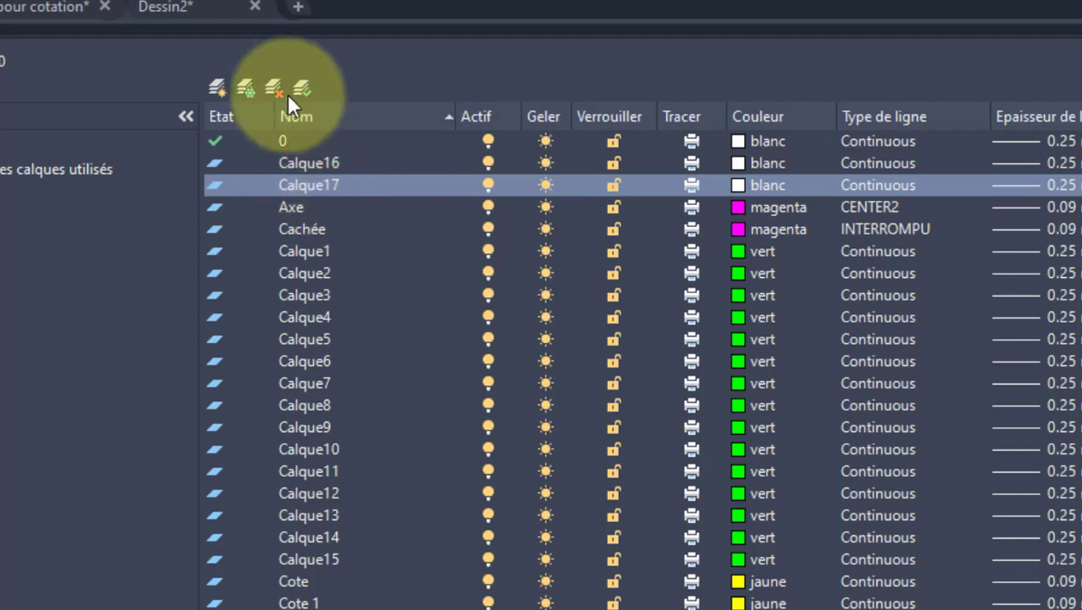
pyautogui.click(312, 83)
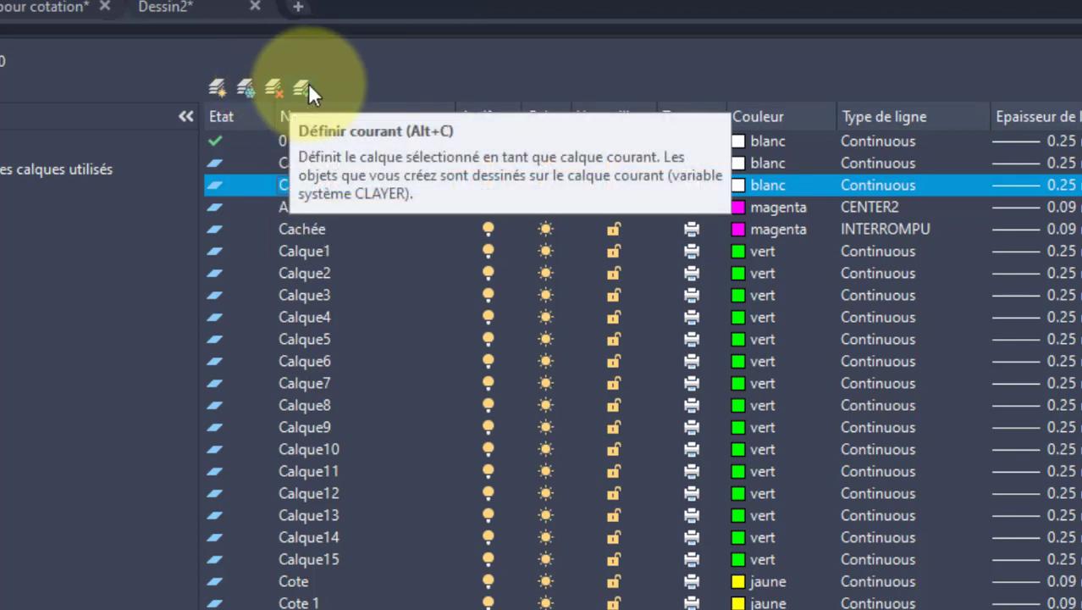
pyautogui.doubleClick(277, 223)
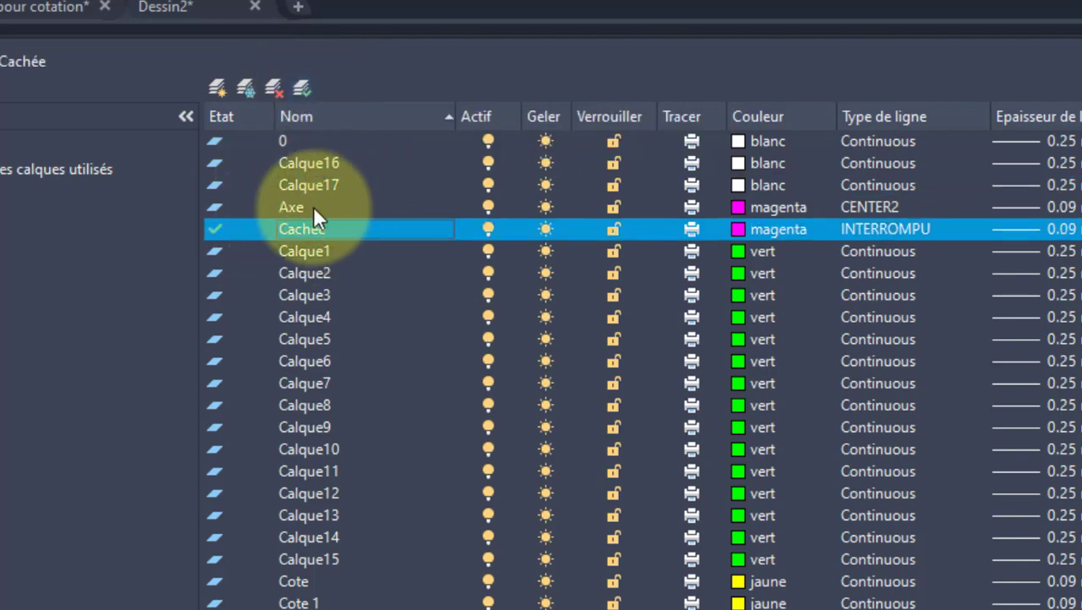
# Try to delete the Axe layer and dismiss the resulting notice
pyautogui.click(313, 208)
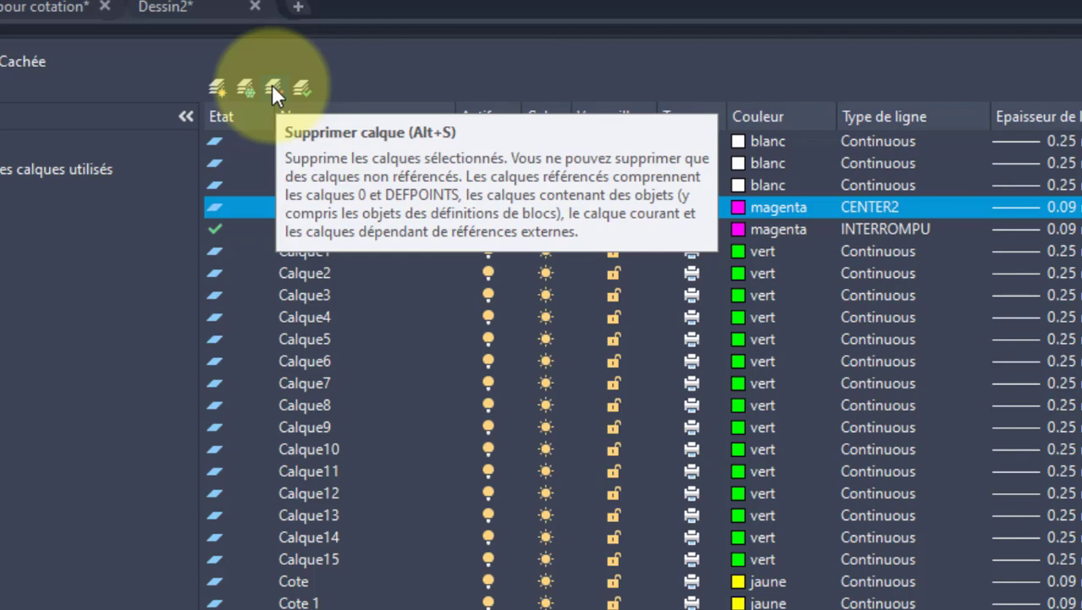
pyautogui.click(307, 208)
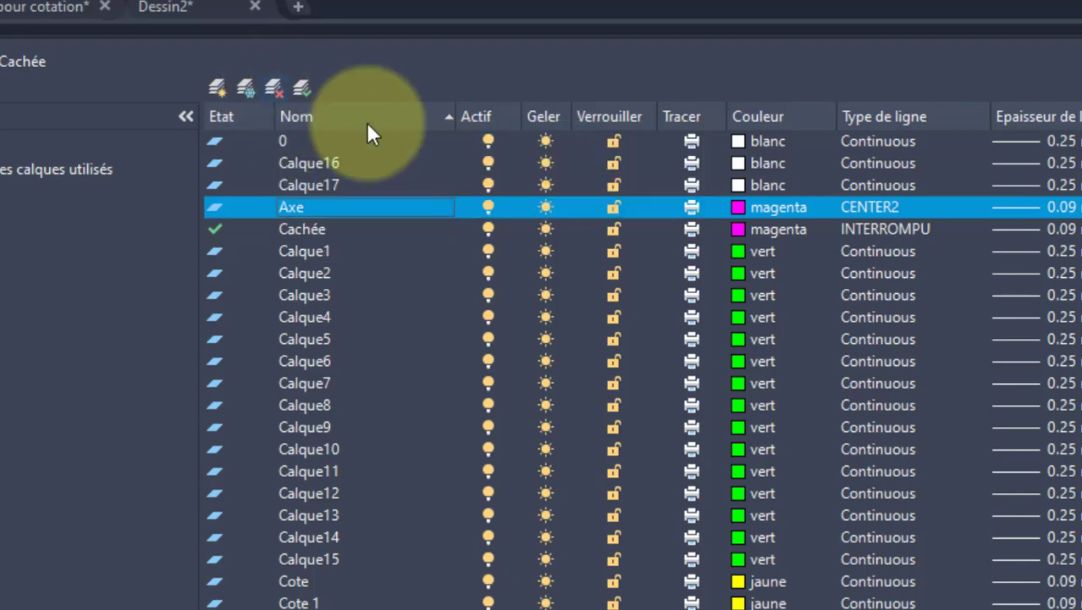
pyautogui.click(278, 88)
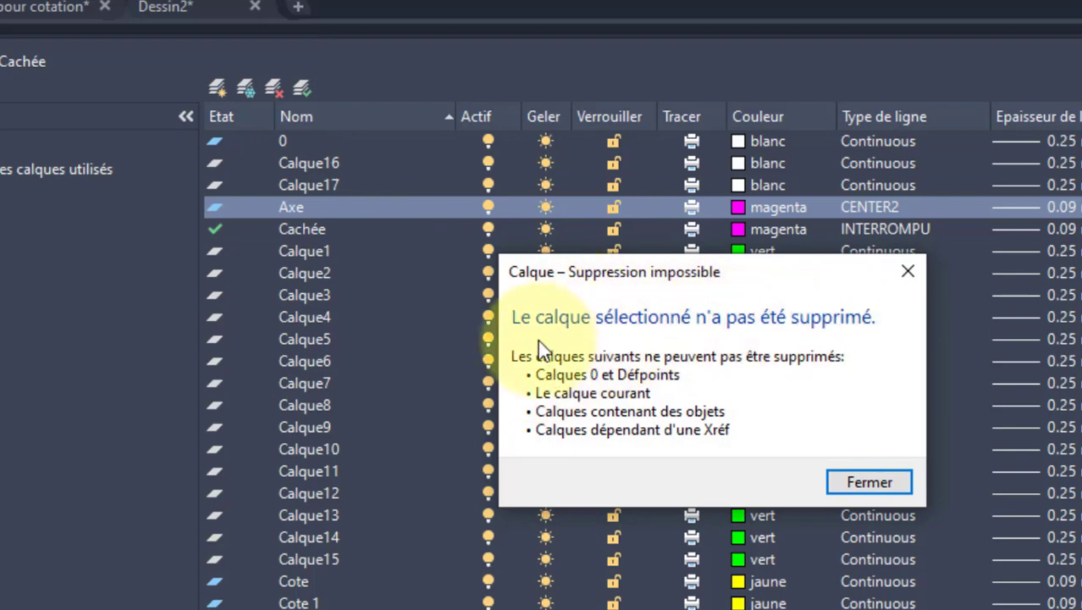
pyautogui.click(850, 483)
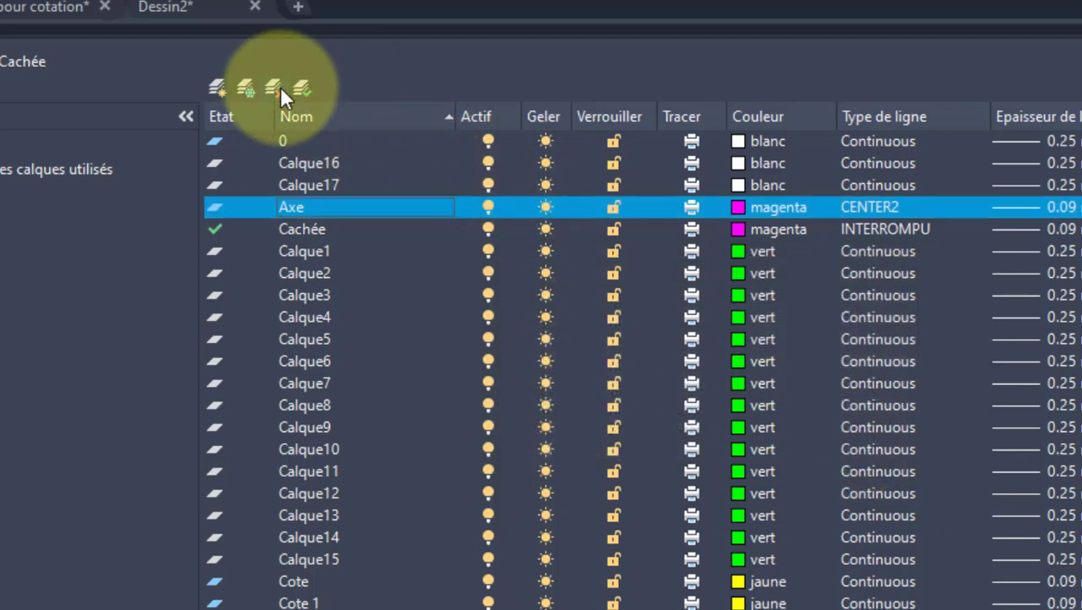
# Start renaming the Axe layer but keep its name, and shift the Layer Properties Manager slightly
pyautogui.rightClick(296, 201)
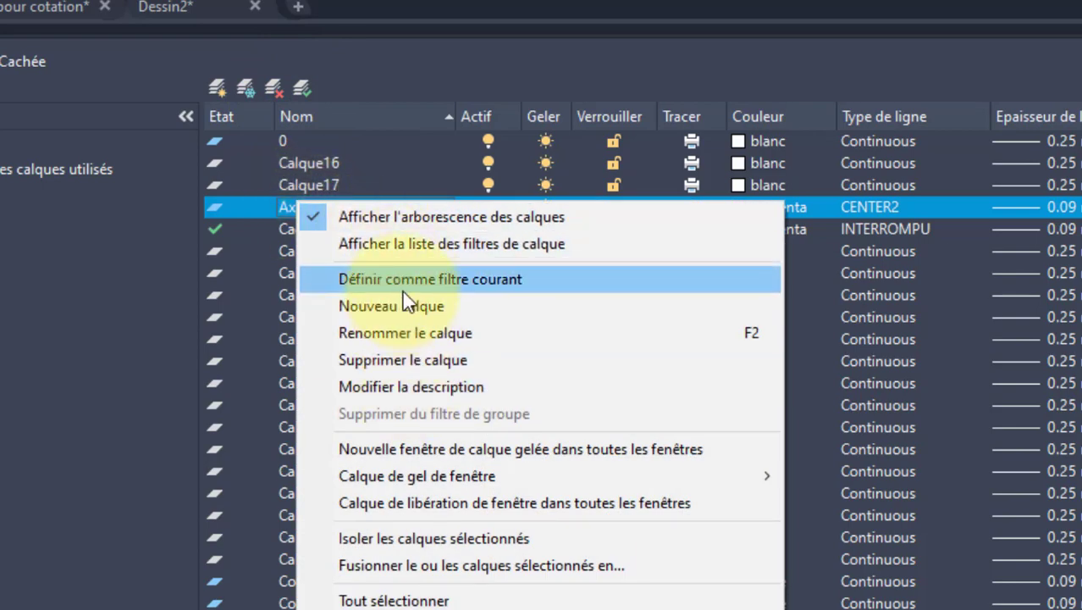
pyautogui.click(477, 332)
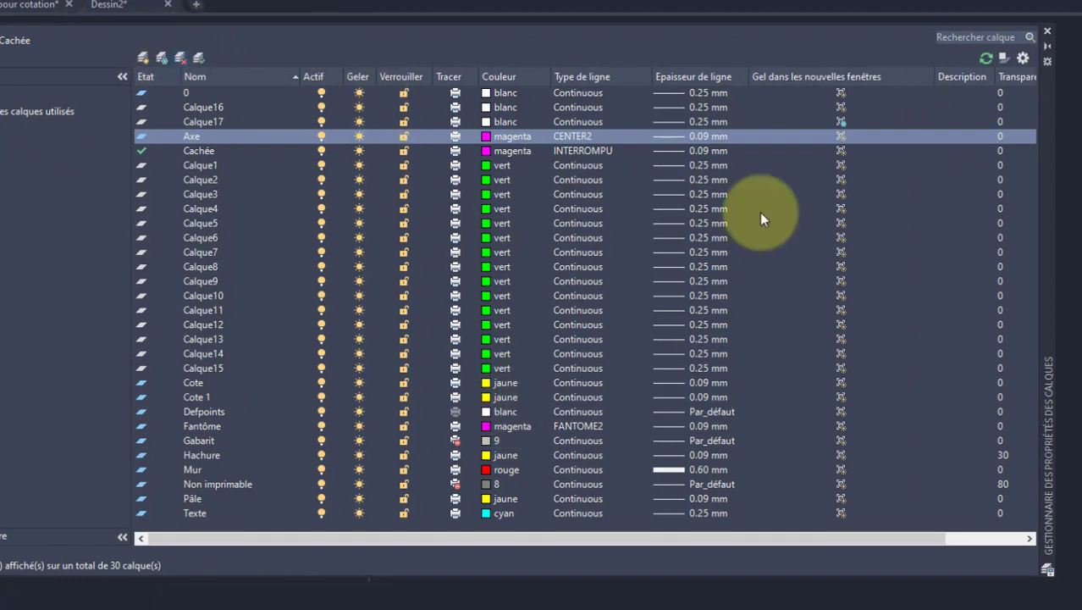
pyautogui.moveTo(1049, 419); pyautogui.dragTo(1069, 404)
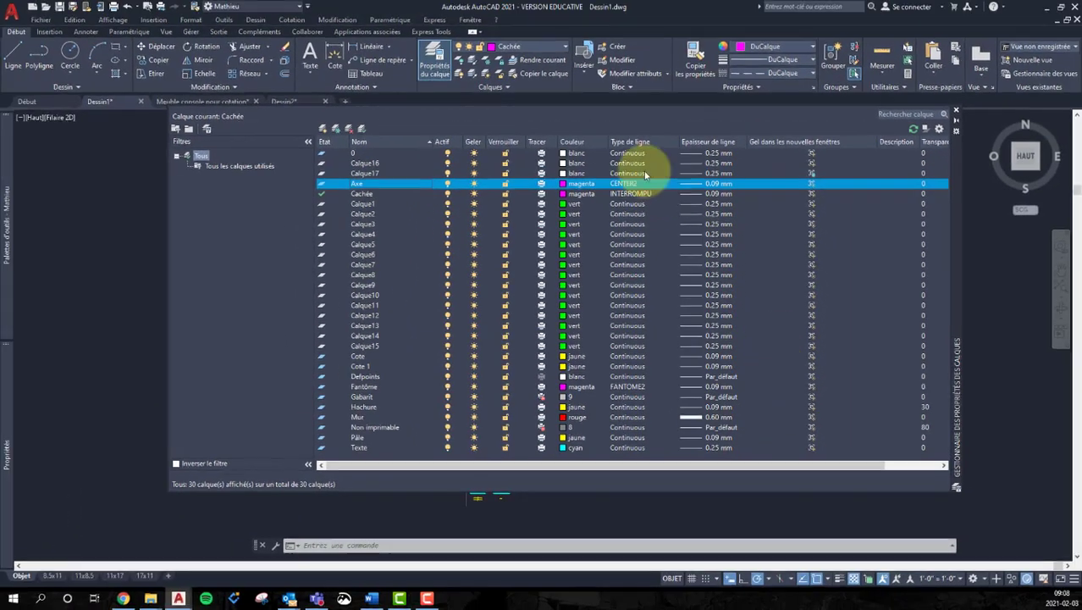
# Look over the layers offered in the current-layer list and select the Tous filter in the Layer Properties Manager
pyautogui.click(541, 48)
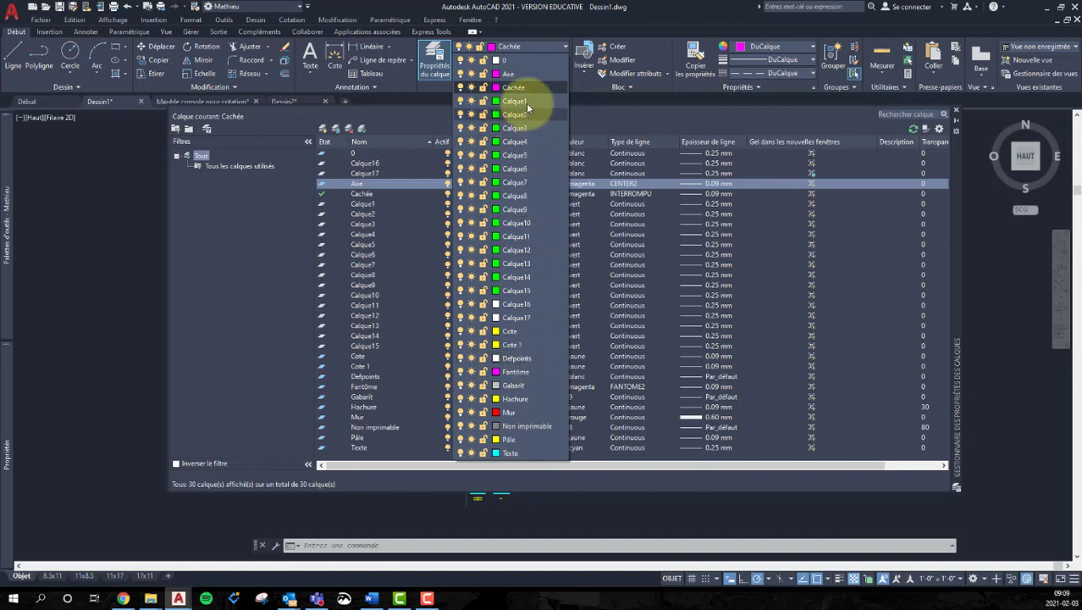
pyautogui.click(565, 47)
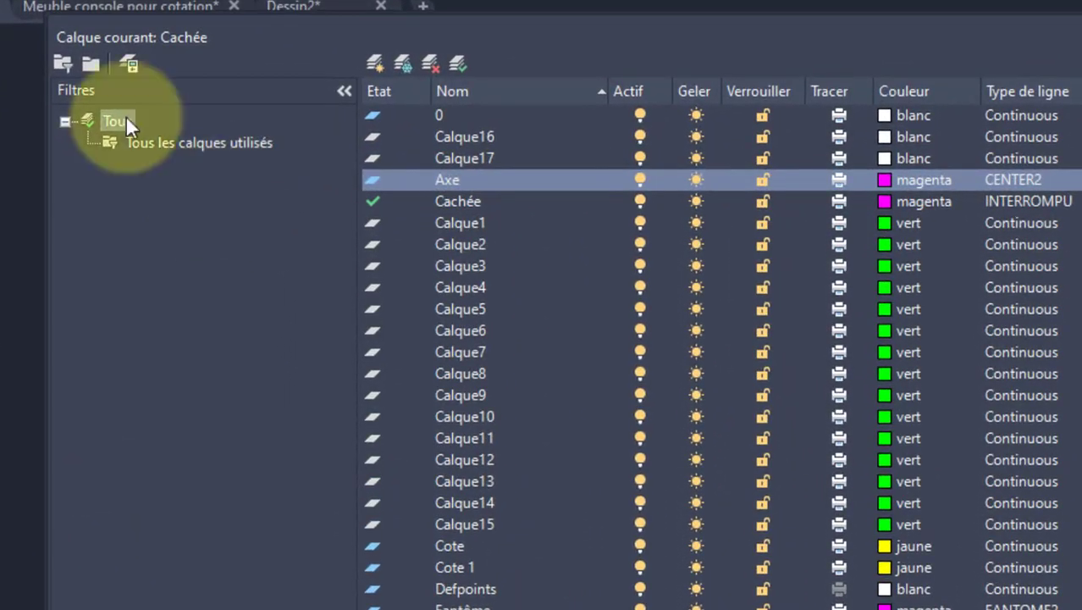
pyautogui.click(118, 121)
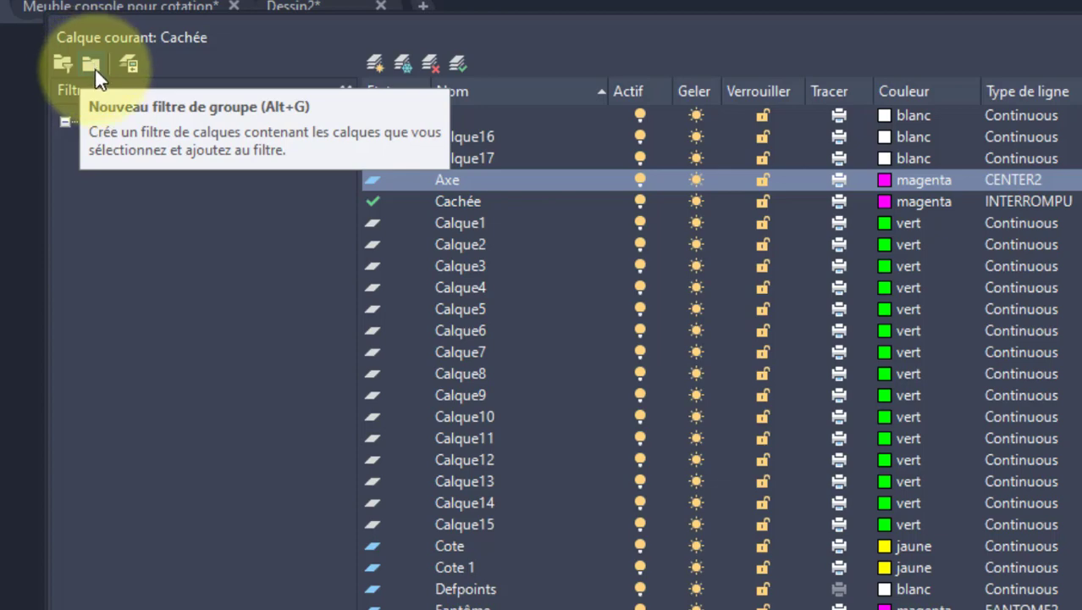
# Create a new group filter in the Layer Properties Manager, keeping its default name
pyautogui.click(96, 65)
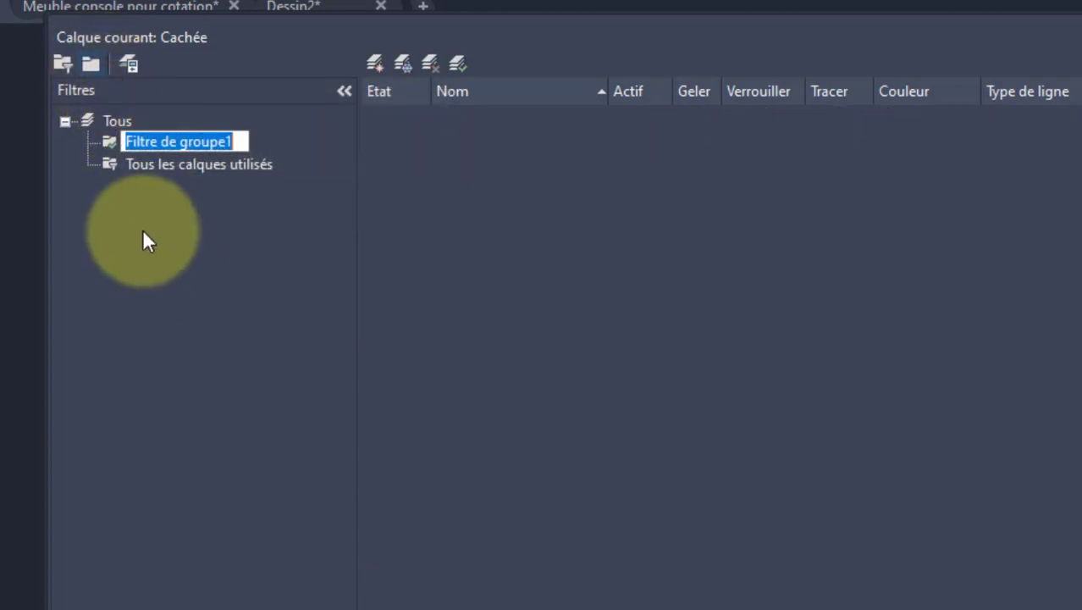
pyautogui.press('Return')
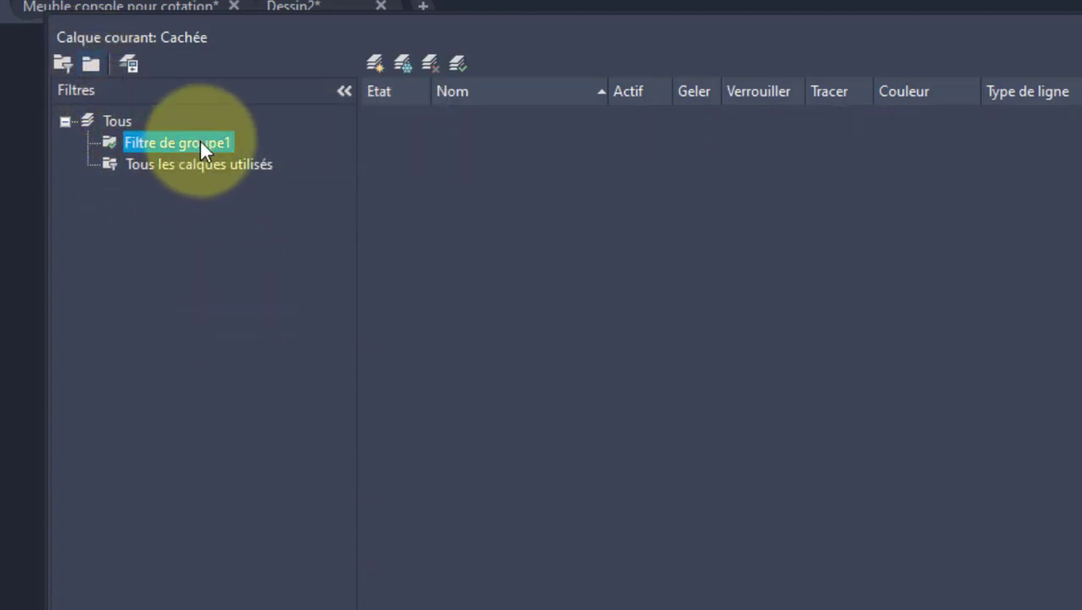
pyautogui.click(200, 143)
pyautogui.click(202, 260)
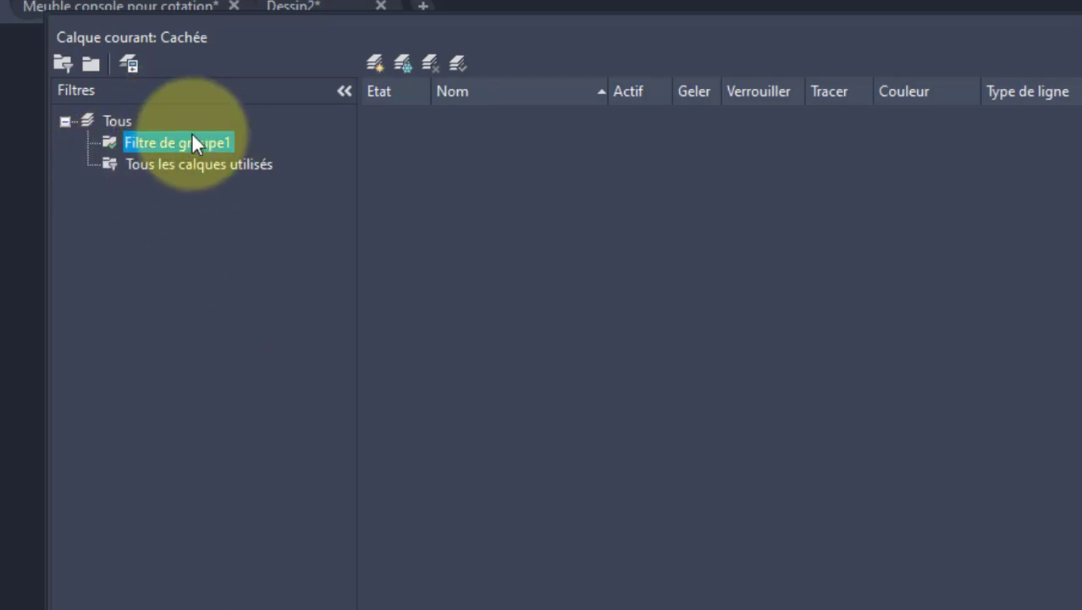
# Compare the layers listed under the Tous les calques utilisés, Tous and Filtre de groupe1 filters
pyautogui.click(164, 166)
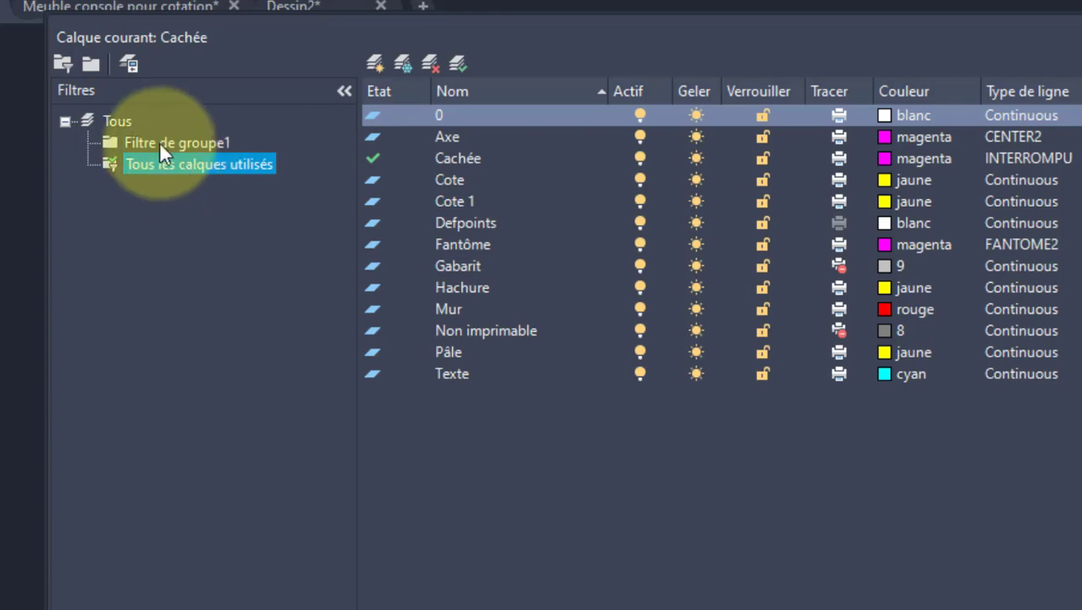
pyautogui.click(132, 123)
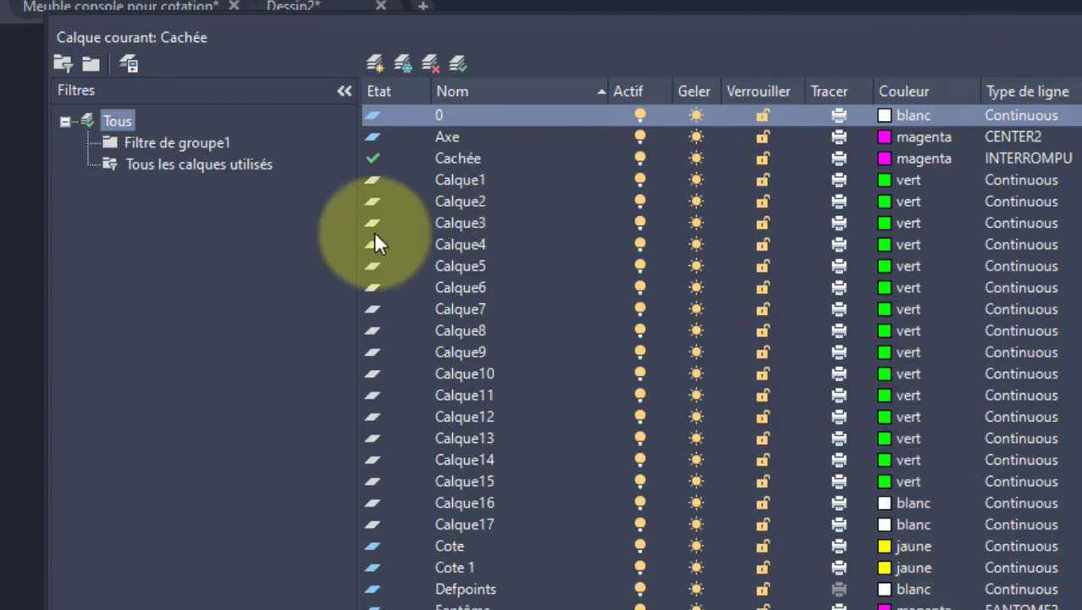
pyautogui.click(177, 142)
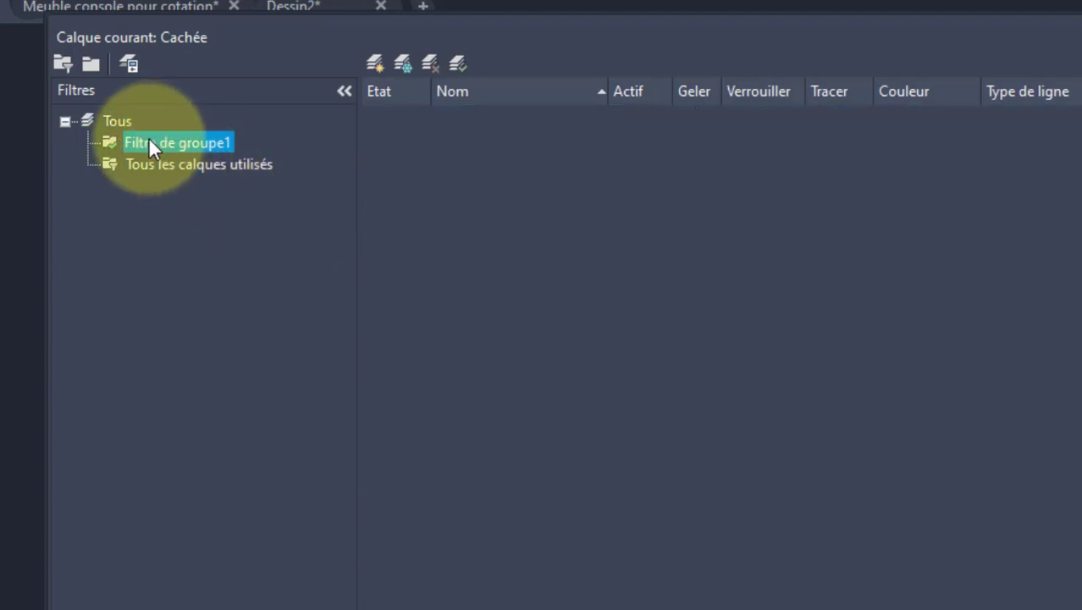
pyautogui.click(181, 141)
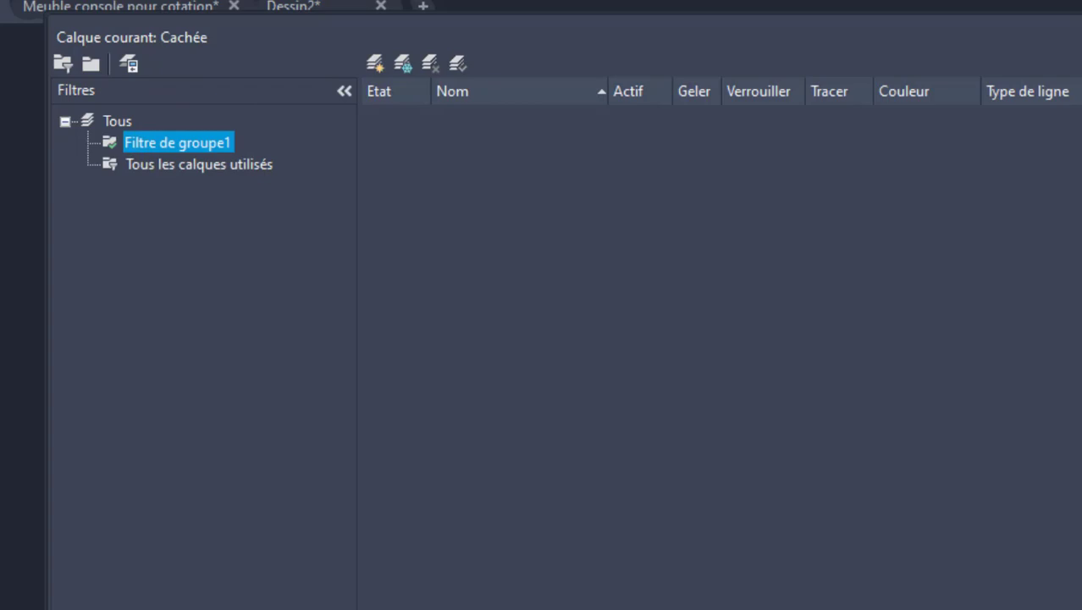
# Show all layers and add the layers from Cote through Hachure to the Filtre de groupe1 group filter
pyautogui.click(128, 119)
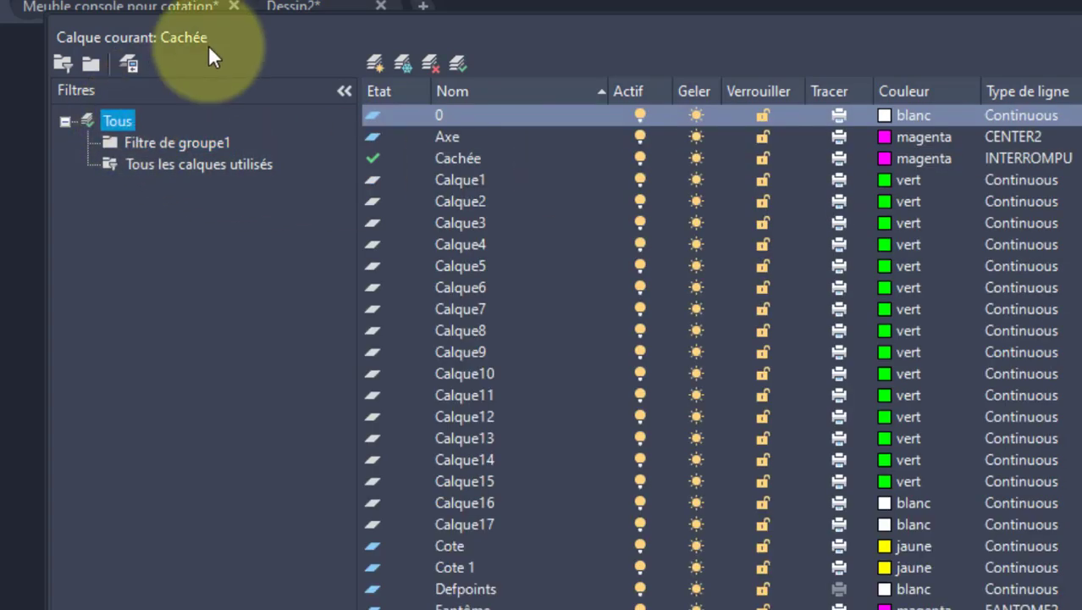
pyautogui.click(461, 180)
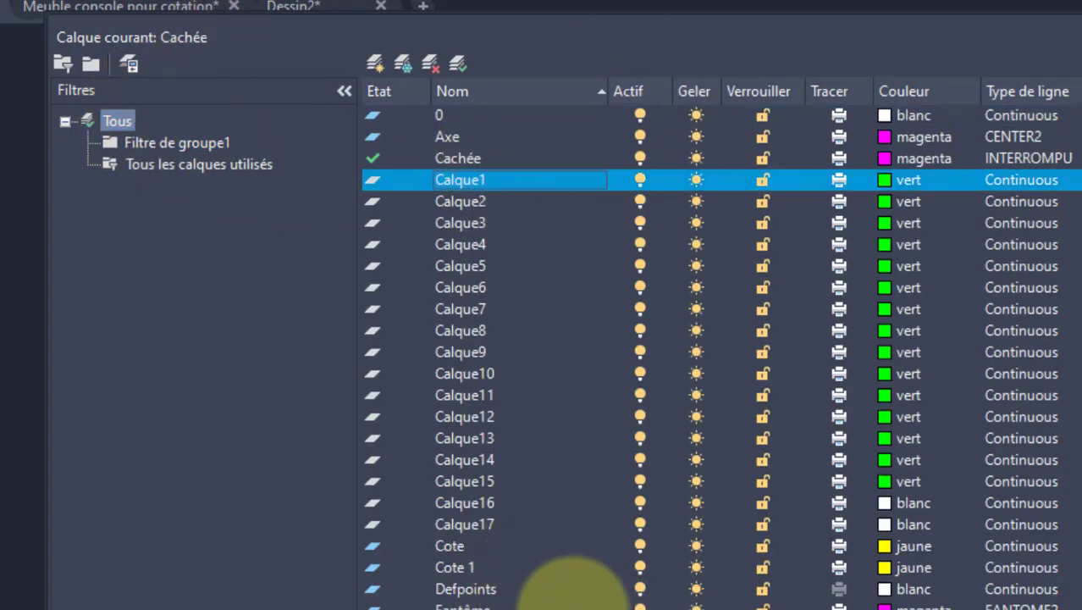
pyautogui.click(454, 524)
pyautogui.click(496, 546)
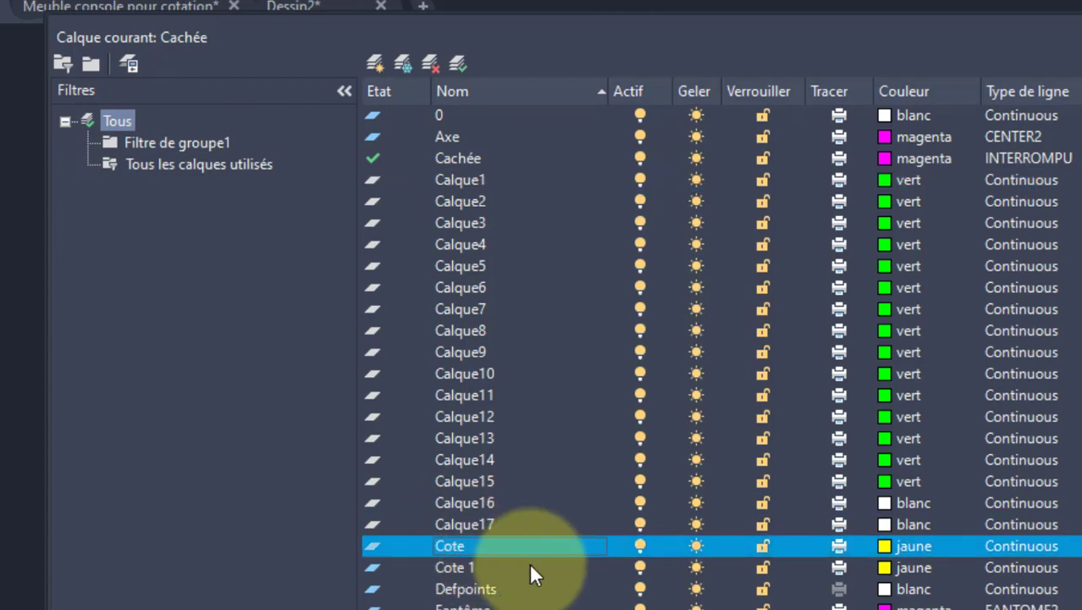
pyautogui.keyDown('shift'); pyautogui.click(474, 588); pyautogui.keyUp('shift')
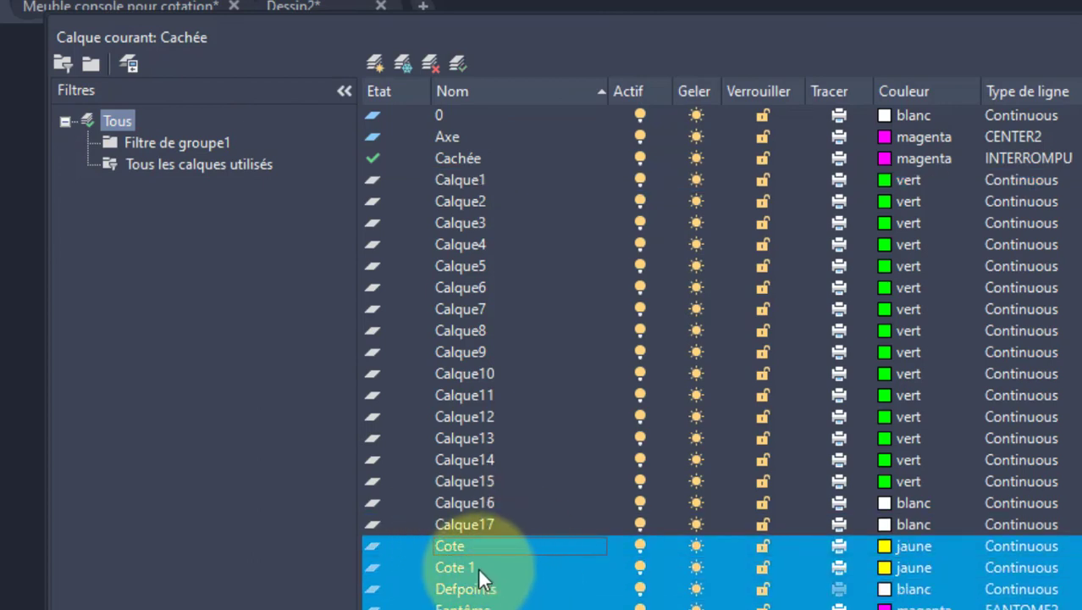
pyautogui.moveTo(480, 579); pyautogui.dragTo(154, 140)
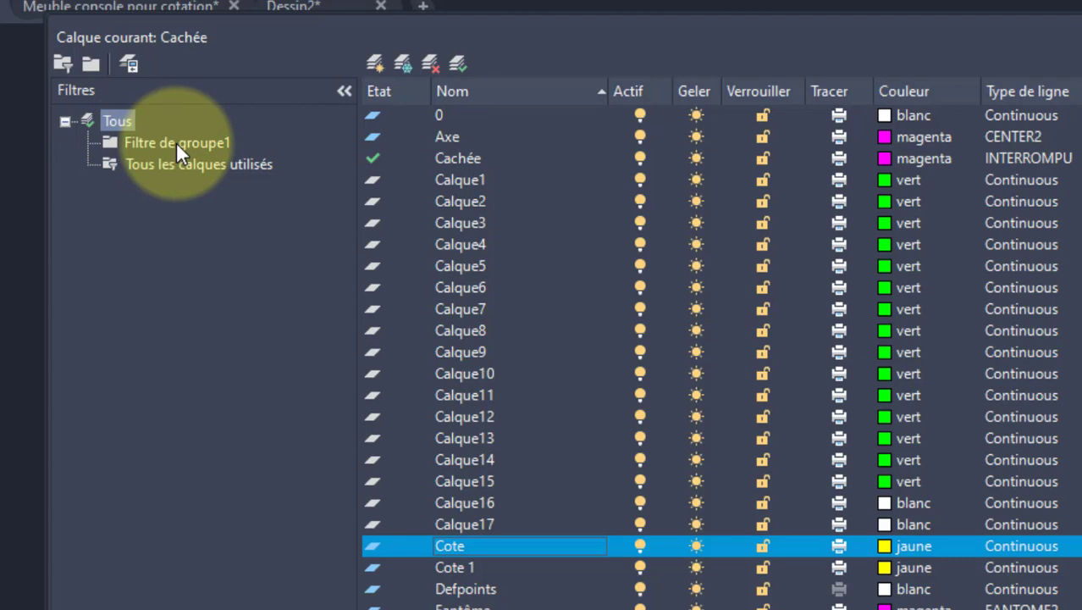
# Examine the layers of Filtre de groupe1 in the layer manager and, with the manager closed, in the current-layer list
pyautogui.click(176, 142)
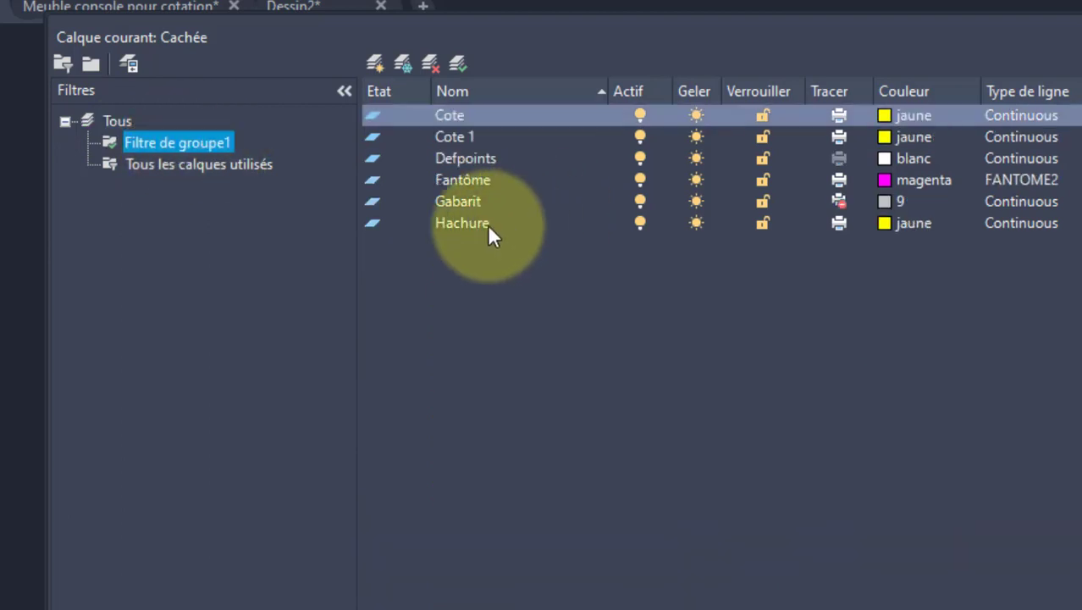
pyautogui.click(460, 112)
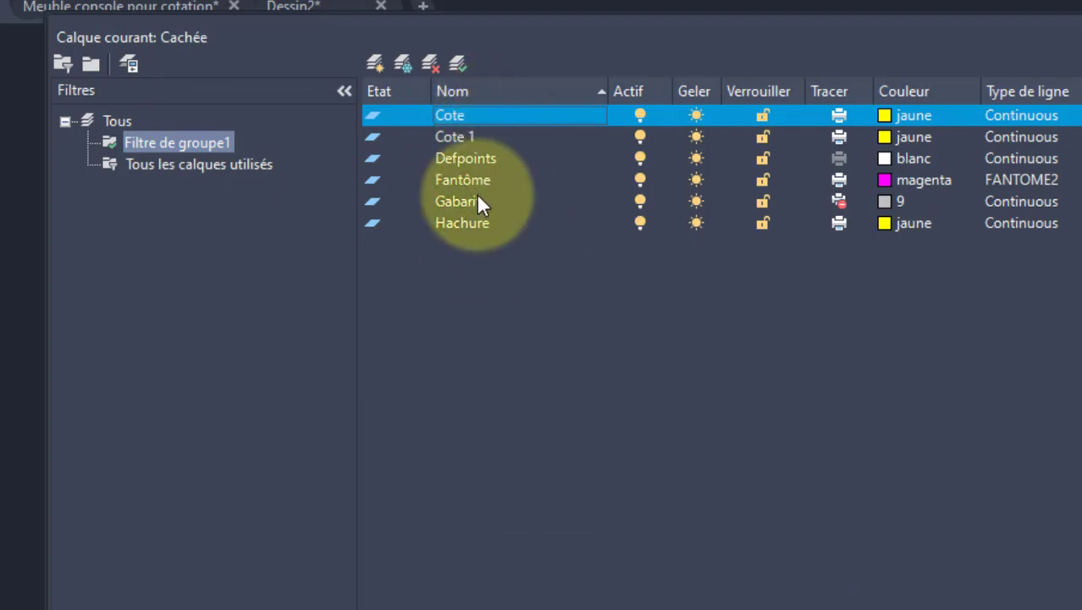
pyautogui.click(116, 123)
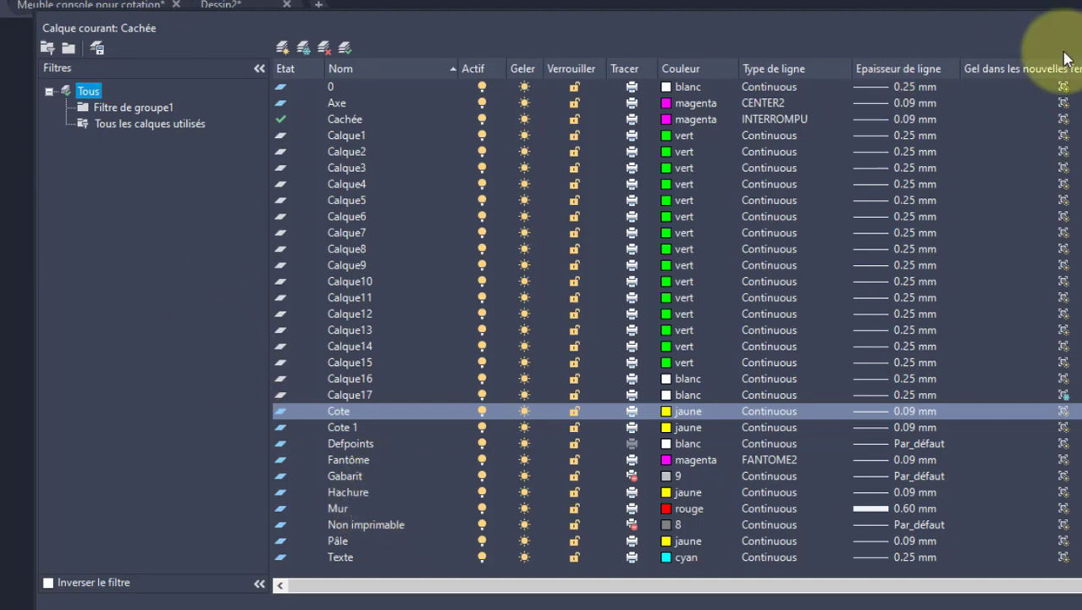
pyautogui.click(151, 109)
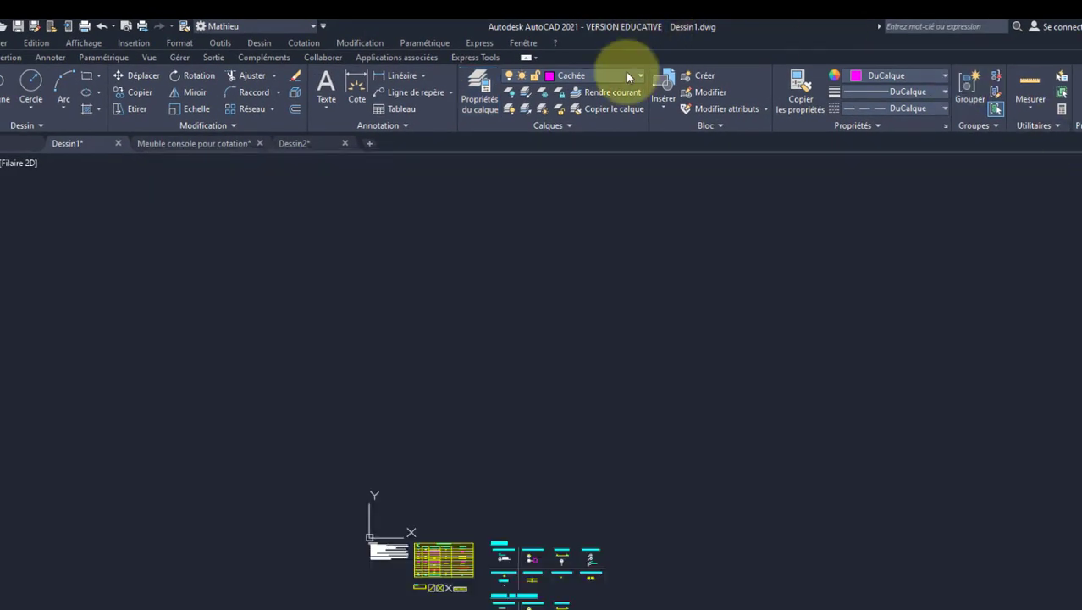
pyautogui.click(630, 75)
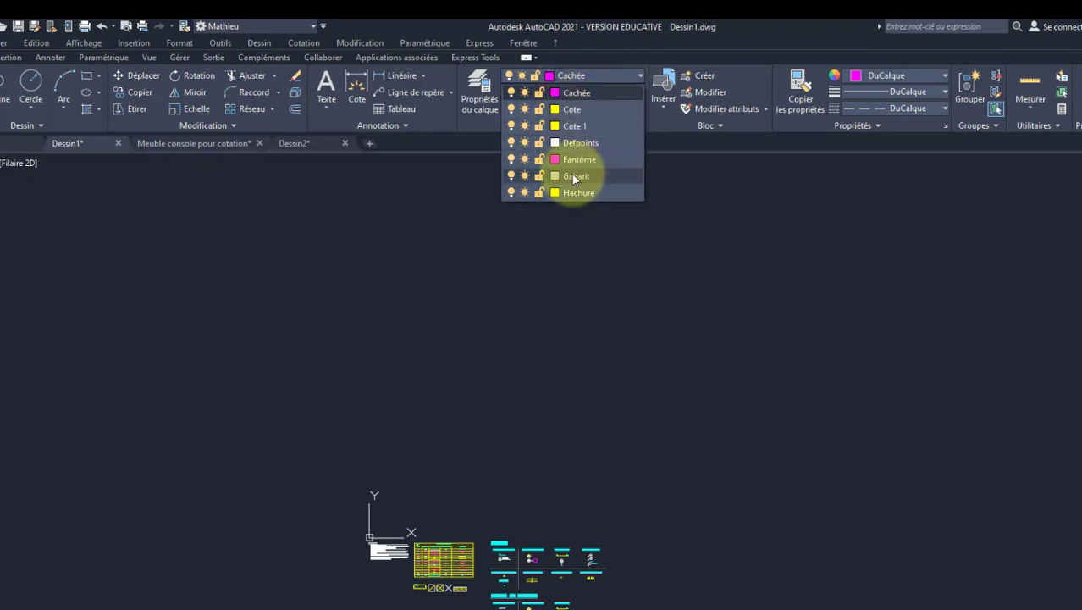
# Reopen the Layer Properties Manager, reduce its height and move it lower over the drawing area
pyautogui.click(475, 89)
pyautogui.click(476, 102)
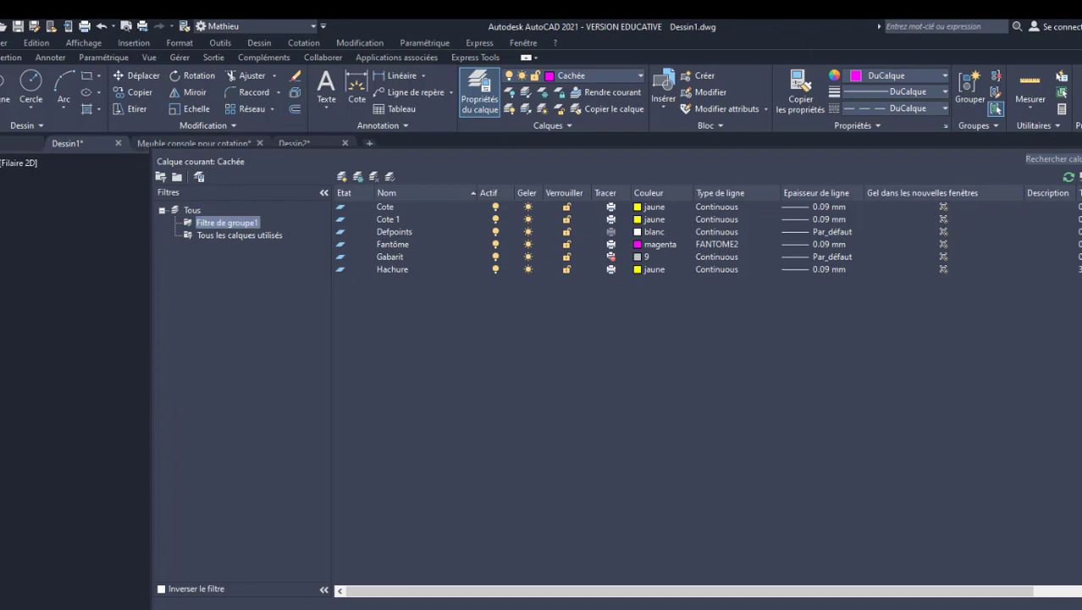
pyautogui.moveTo(1076, 607); pyautogui.dragTo(1076, 366)
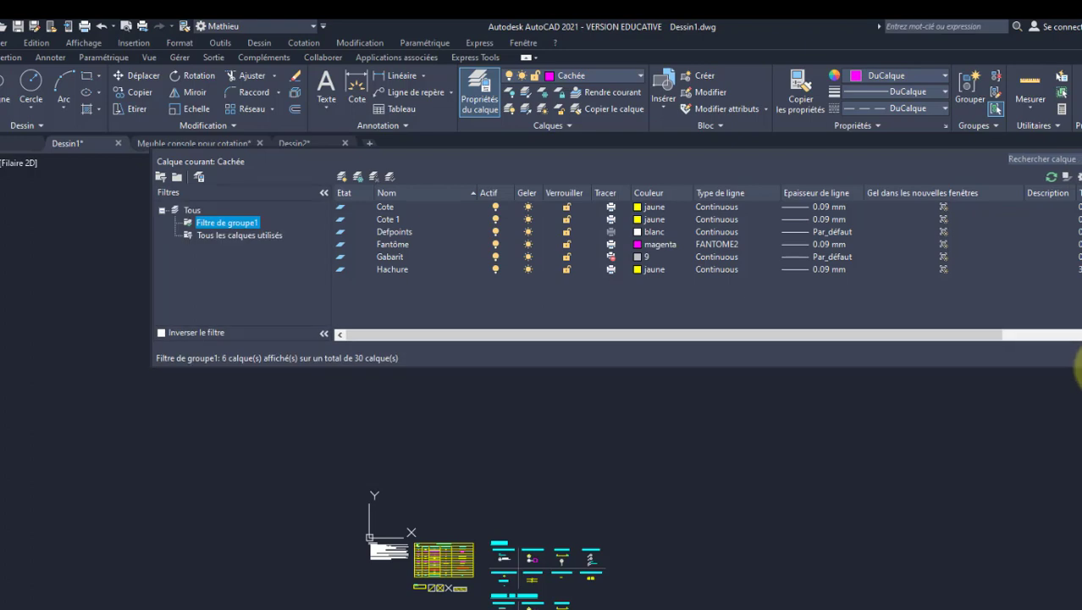
pyautogui.moveTo(1081, 254); pyautogui.dragTo(1081, 343)
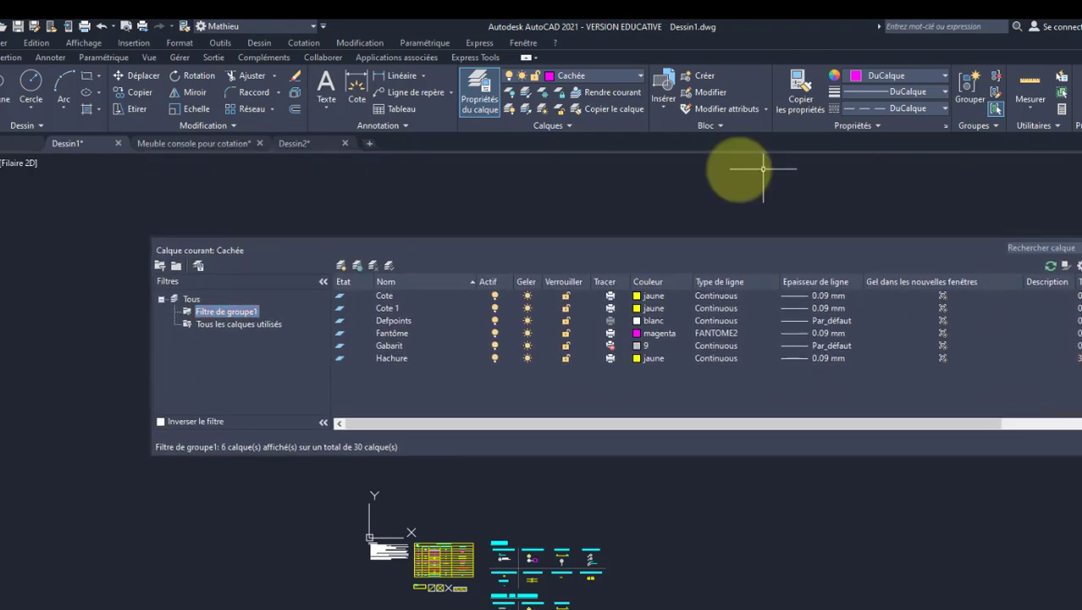
# Apply the Tous les calques utilisés filter and examine the layers it gives in the manager and the current-layer list
pyautogui.click(227, 322)
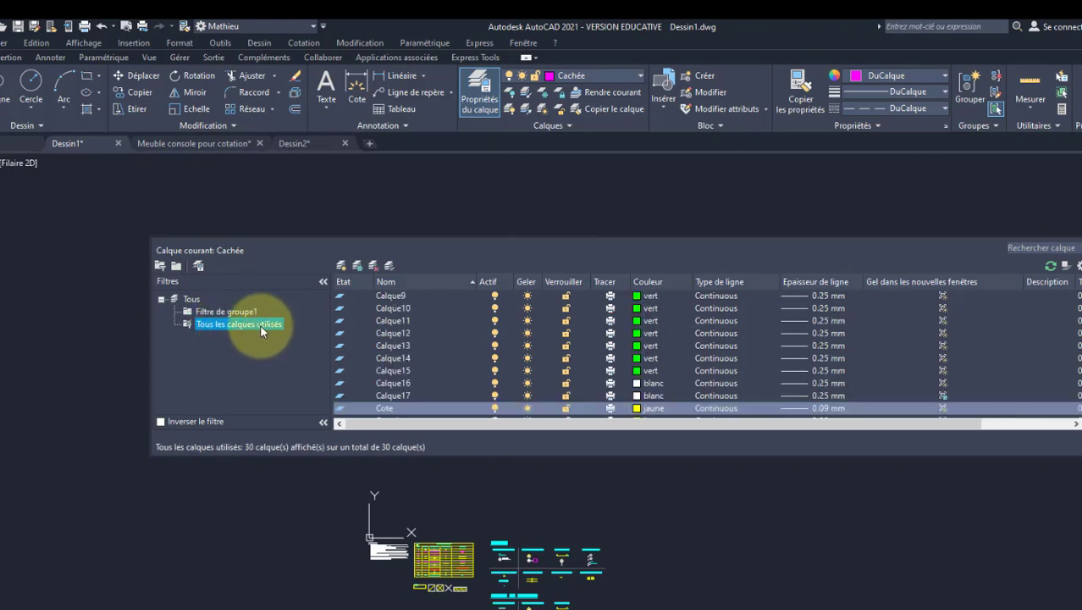
pyautogui.scroll(-3, 504, 352)
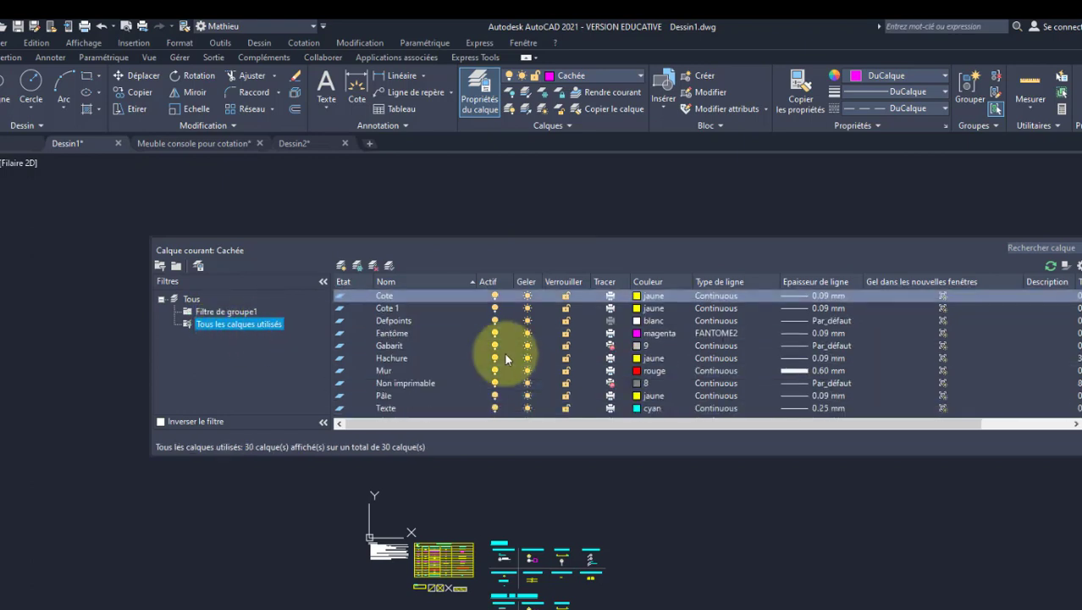
pyautogui.scroll(2, 504, 352)
pyautogui.scroll(4, 504, 354)
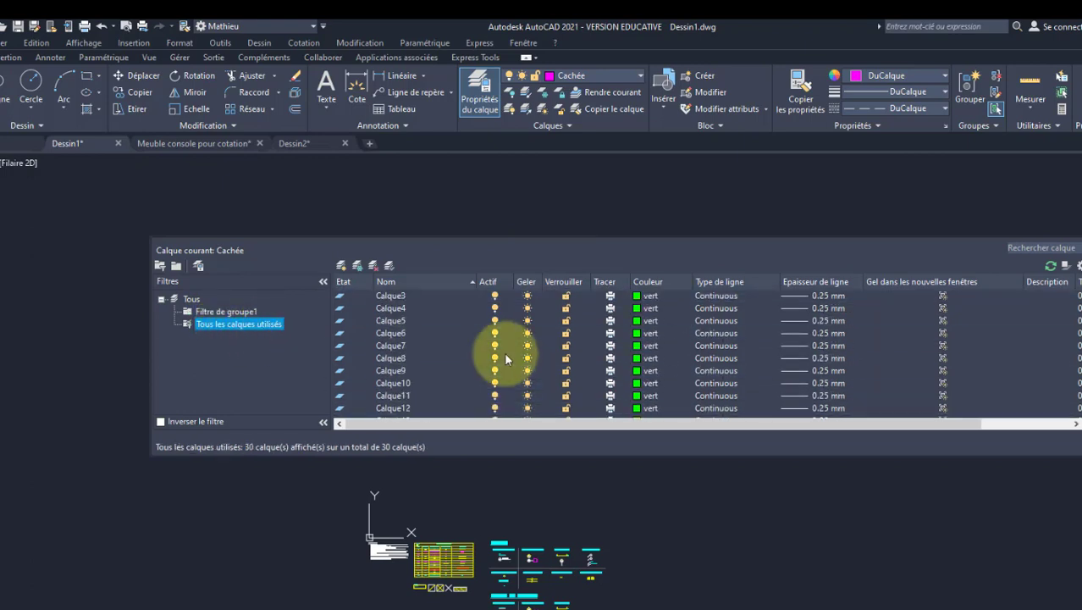
pyautogui.click(627, 76)
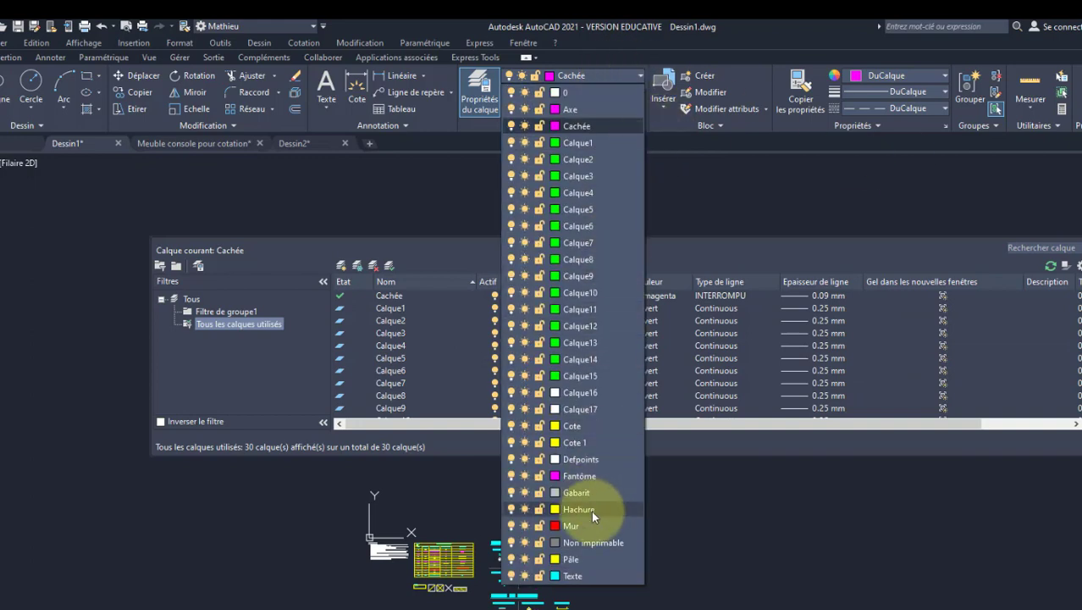
# Apply the Filtre de groupe1 filter and check which layers the current-layer list offers
pyautogui.click(243, 310)
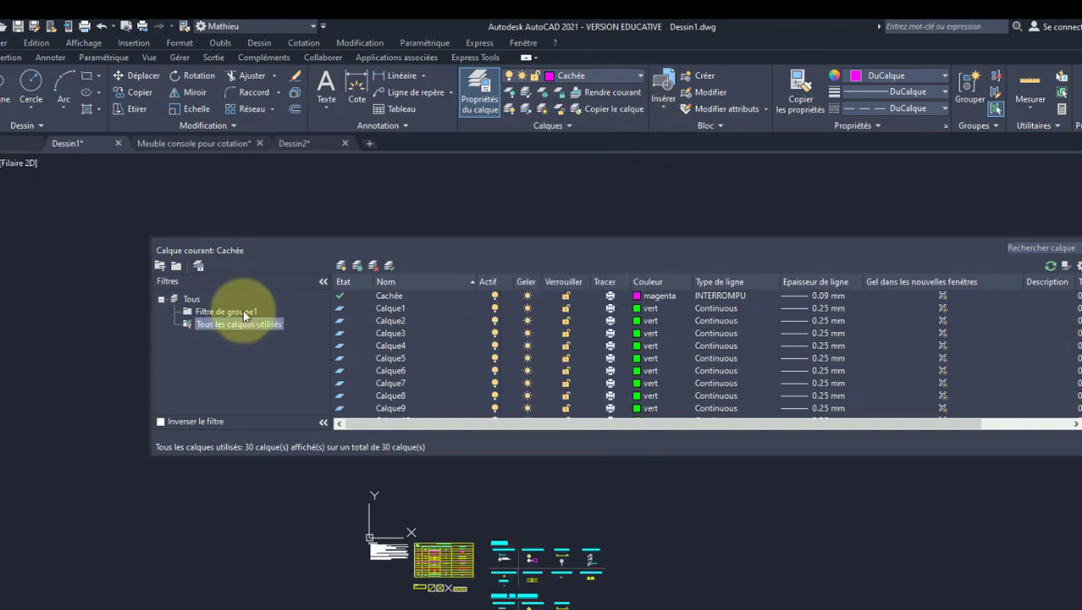
pyautogui.click(243, 310)
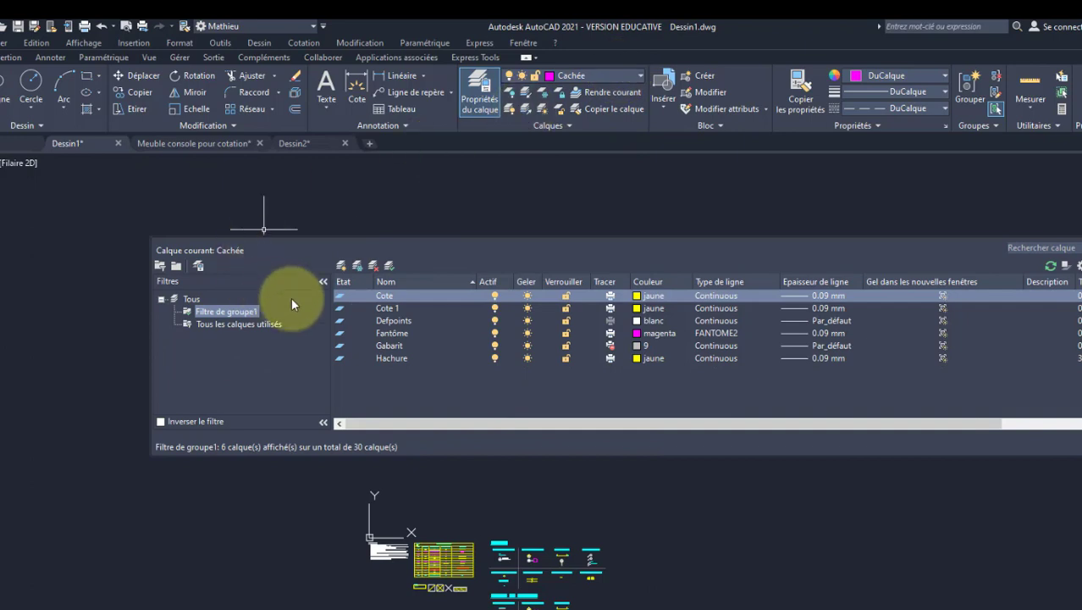
pyautogui.click(571, 76)
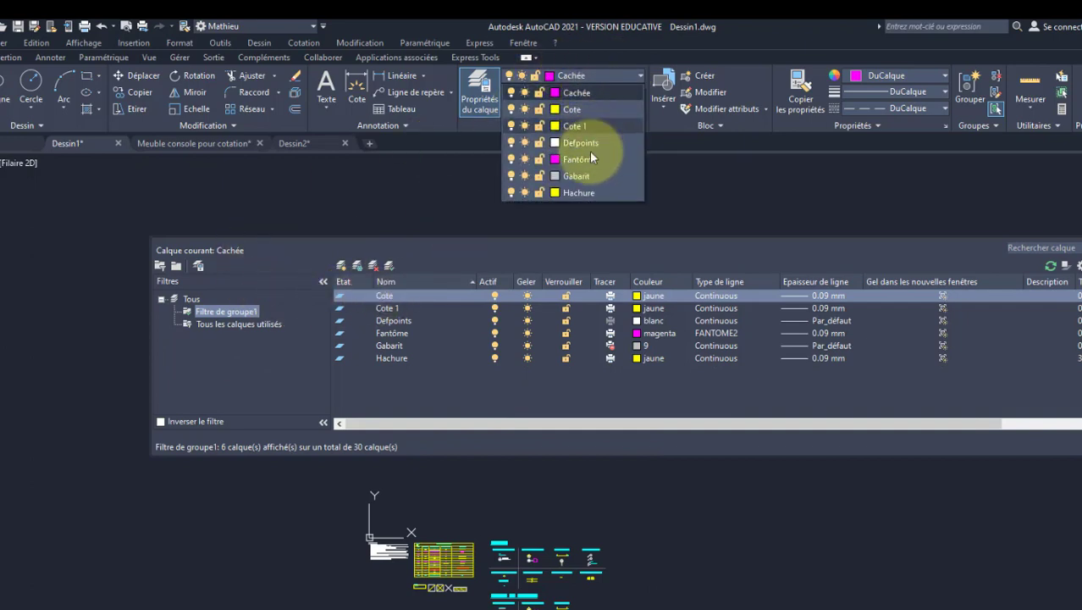
pyautogui.click(588, 69)
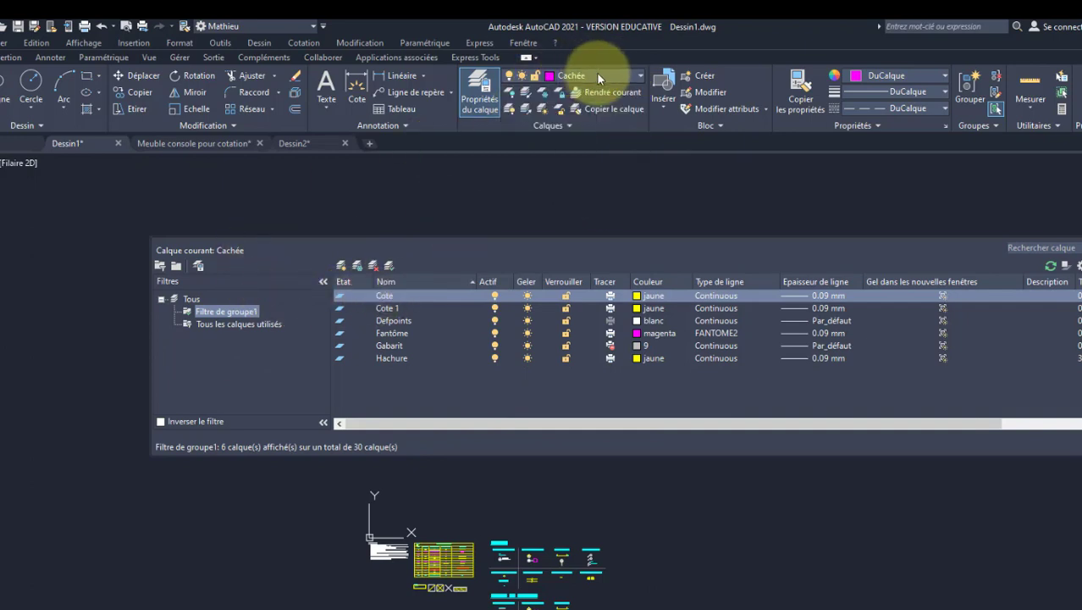
# Switch back to the Tous filter and check the layers offered in the current-layer list
pyautogui.click(191, 299)
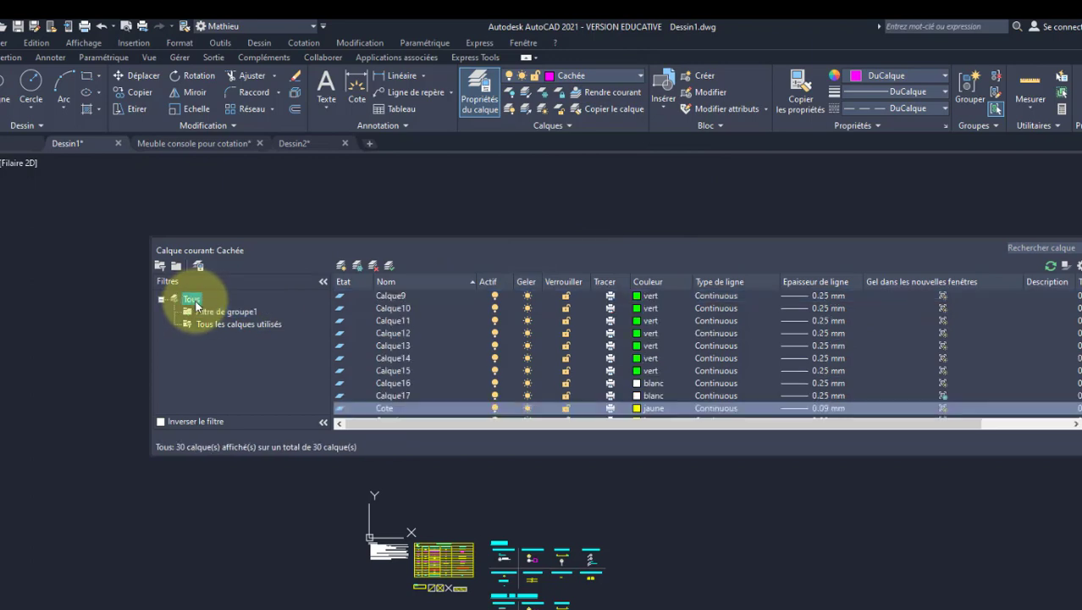
pyautogui.click(606, 73)
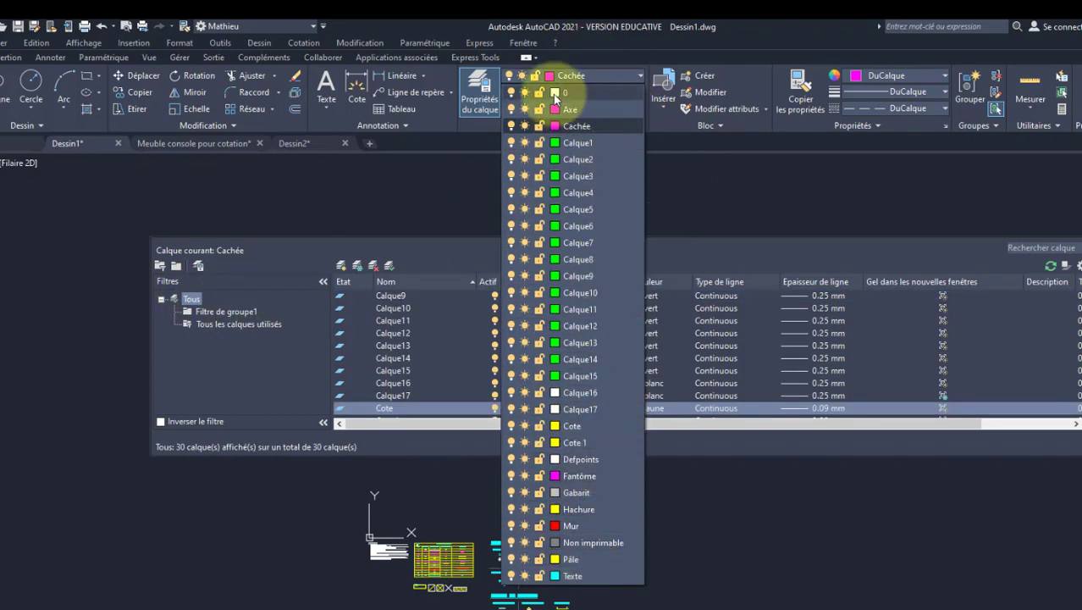
pyautogui.click(589, 72)
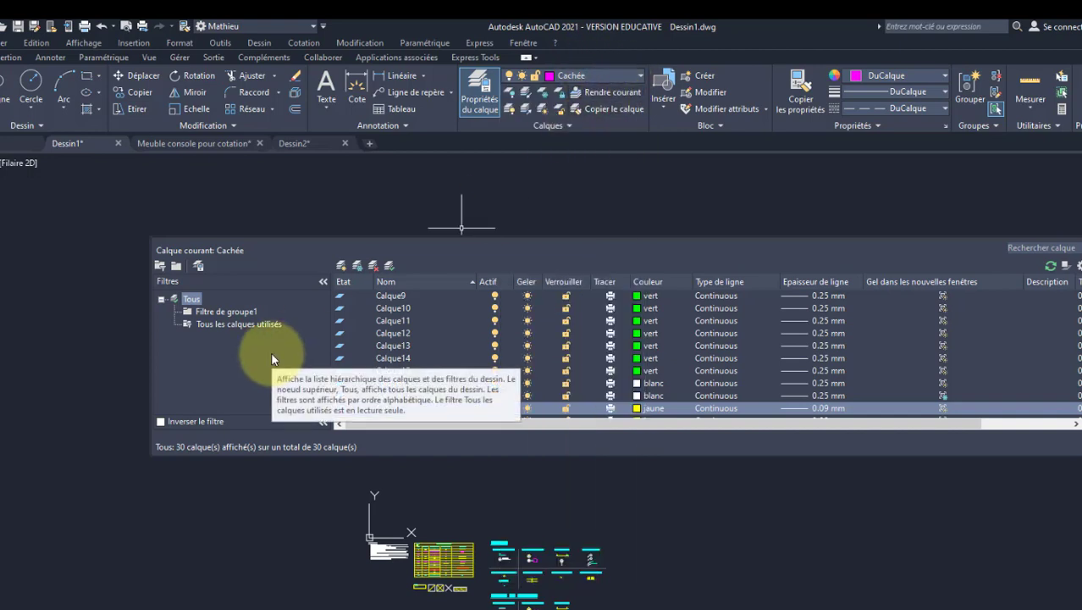
pyautogui.click(611, 73)
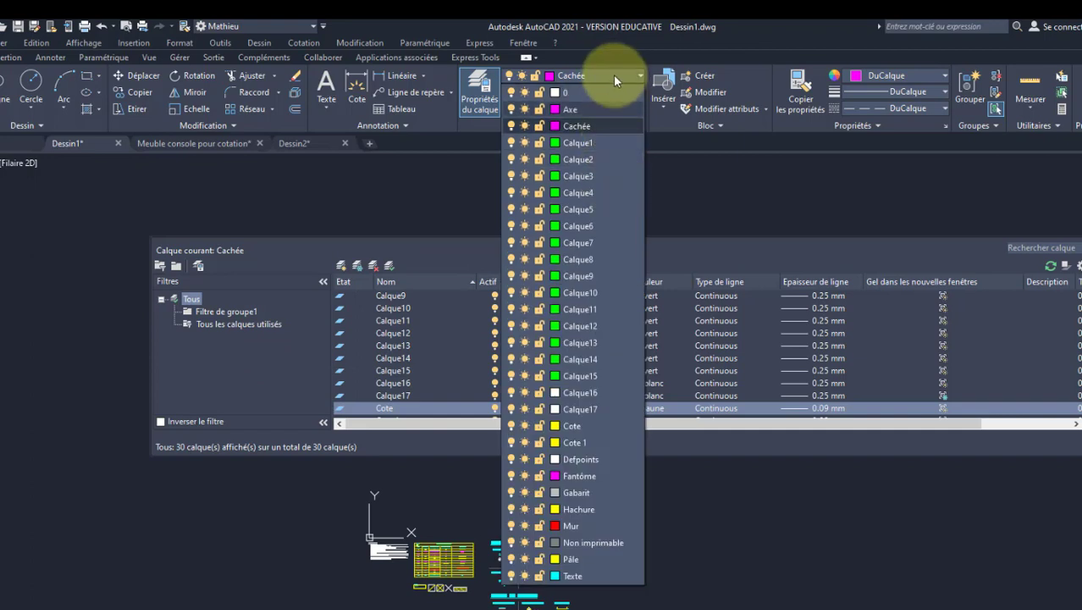
# Create a layer property filter, keeping the name Filtre des propriétés1, that keeps only layers with the colour vert
pyautogui.click(622, 78)
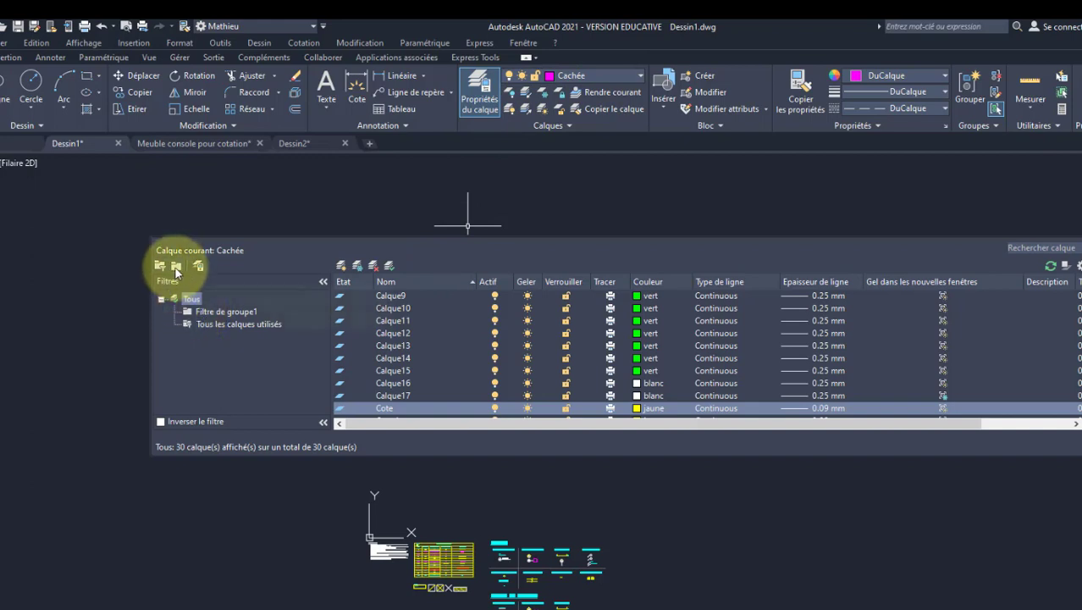
pyautogui.click(237, 259)
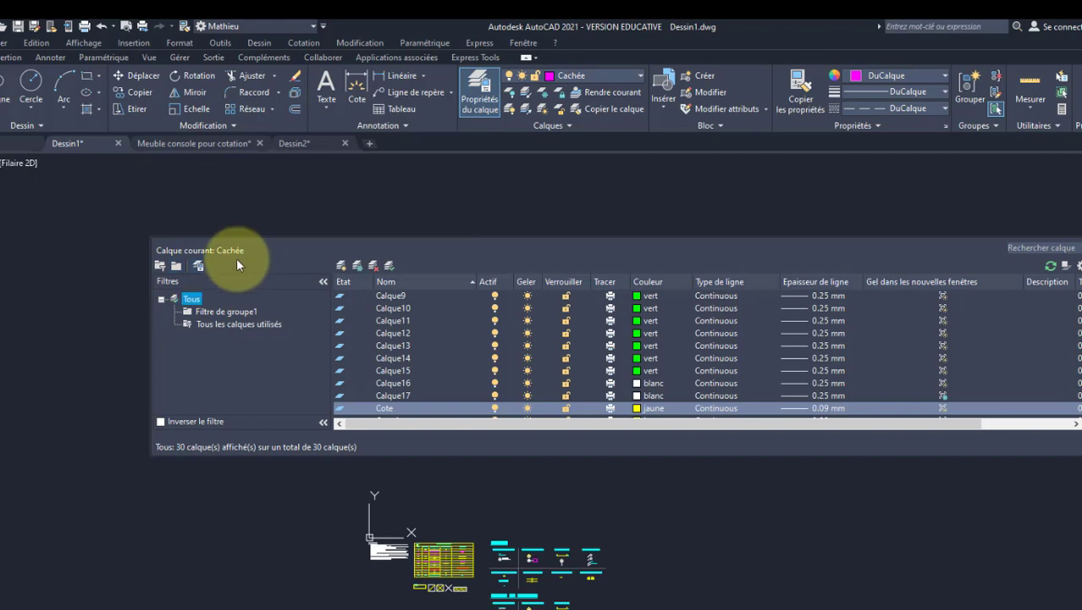
pyautogui.click(161, 267)
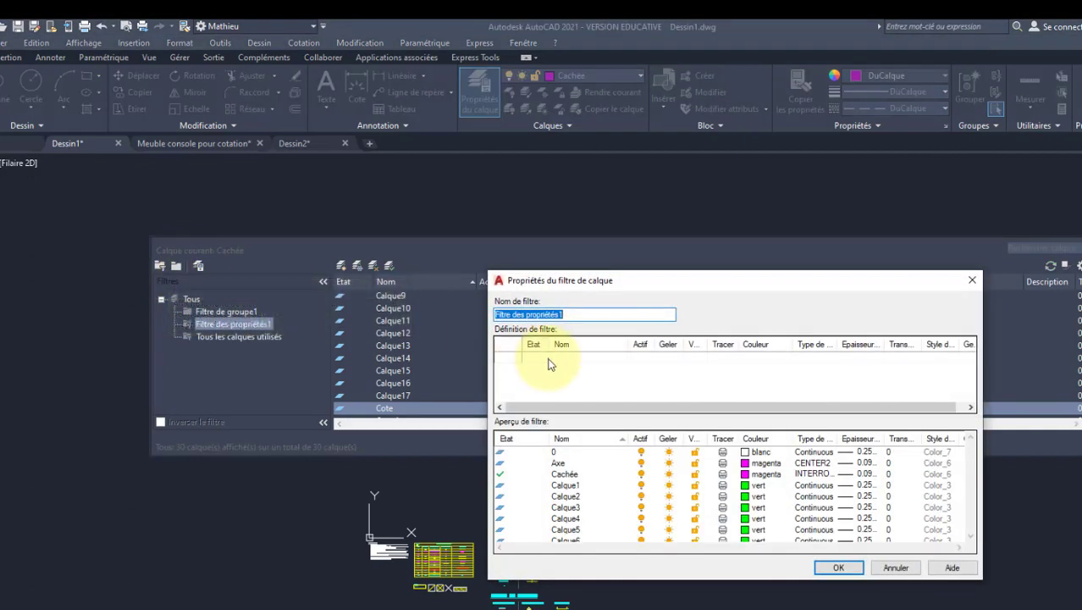
pyautogui.click(582, 315)
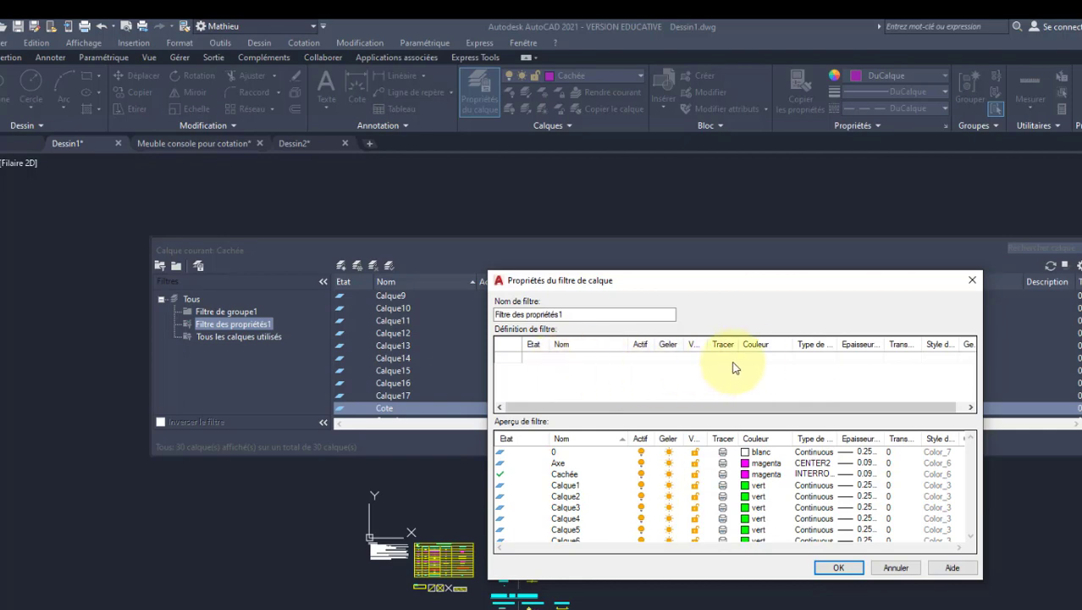
pyautogui.click(786, 358)
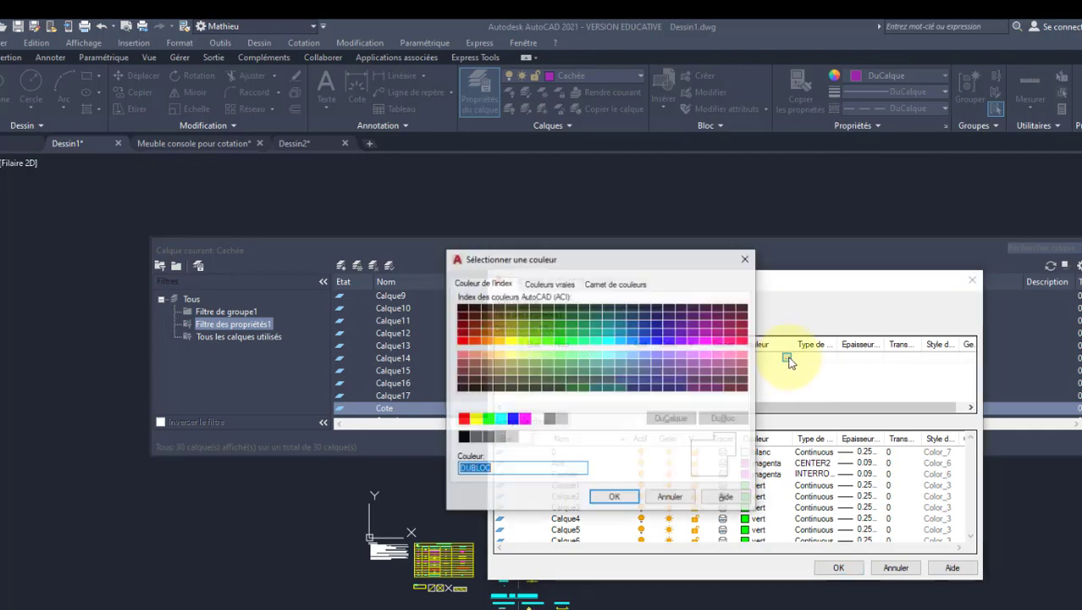
pyautogui.click(488, 419)
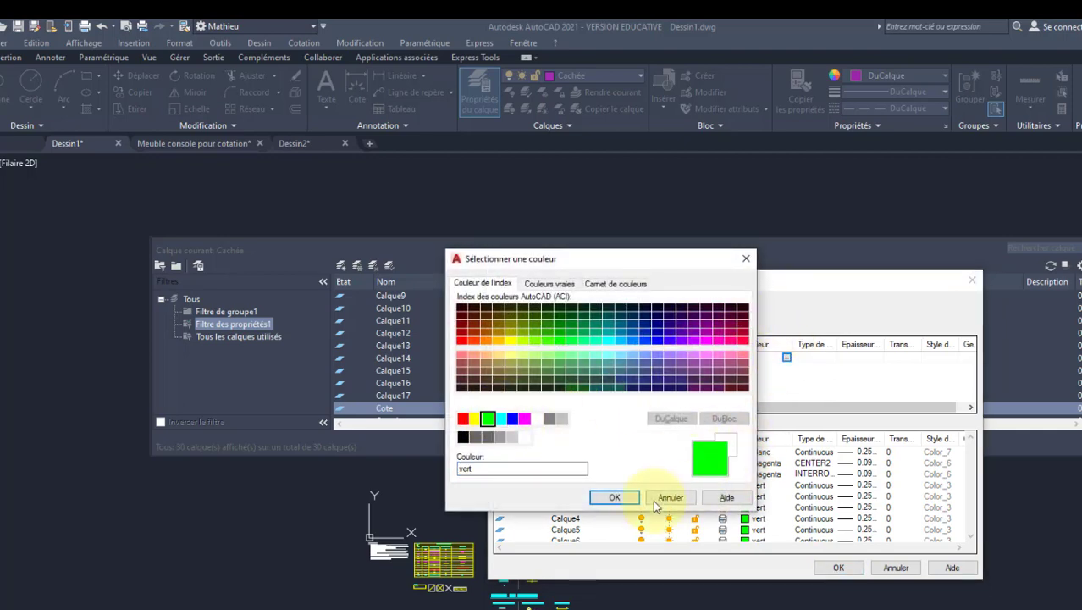
pyautogui.click(615, 498)
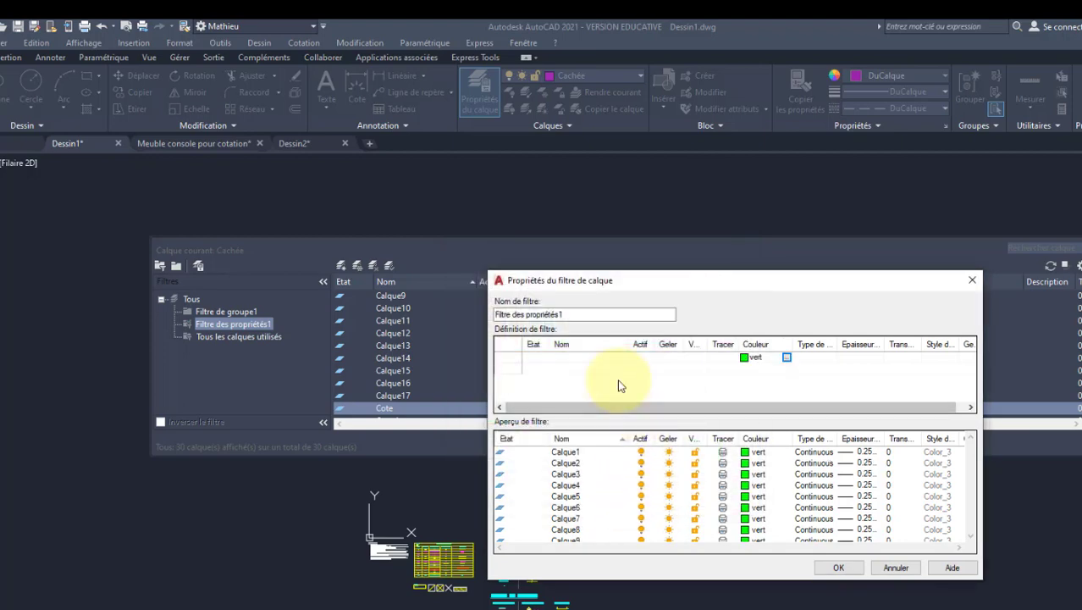
pyautogui.click(839, 568)
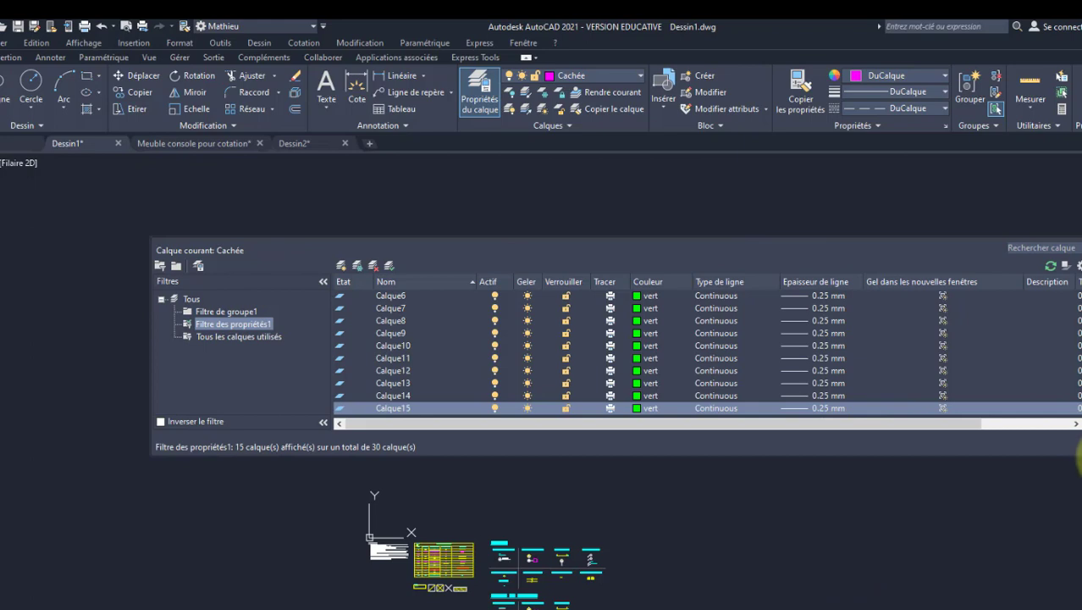
# Increase the layer manager's height and check which layers the current-layer list offers under Filtre des propriétés1
pyautogui.moveTo(1081, 457); pyautogui.dragTo(1081, 601)
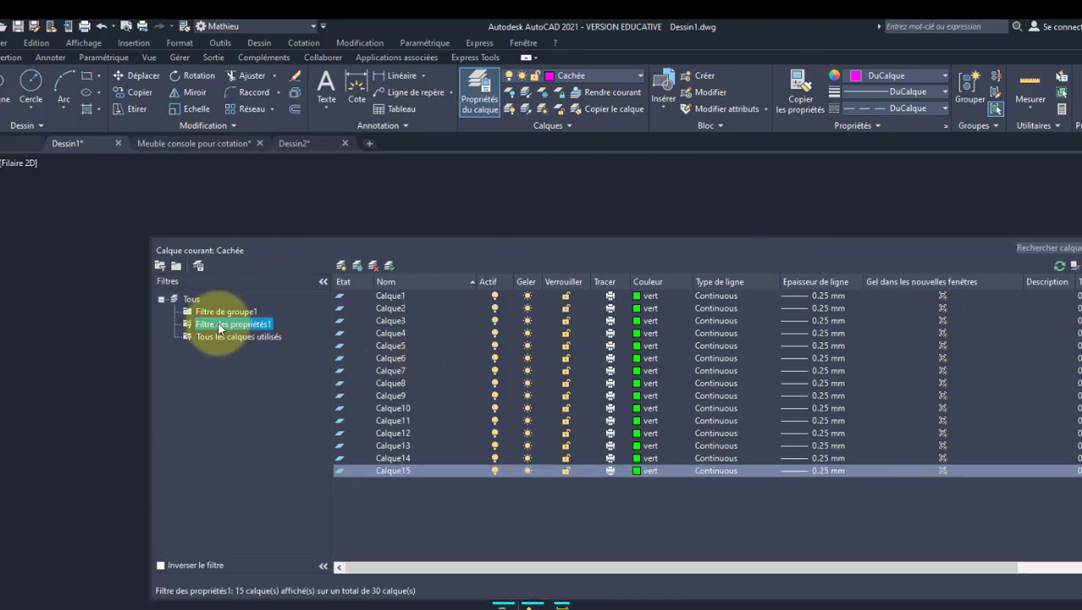
pyautogui.click(598, 76)
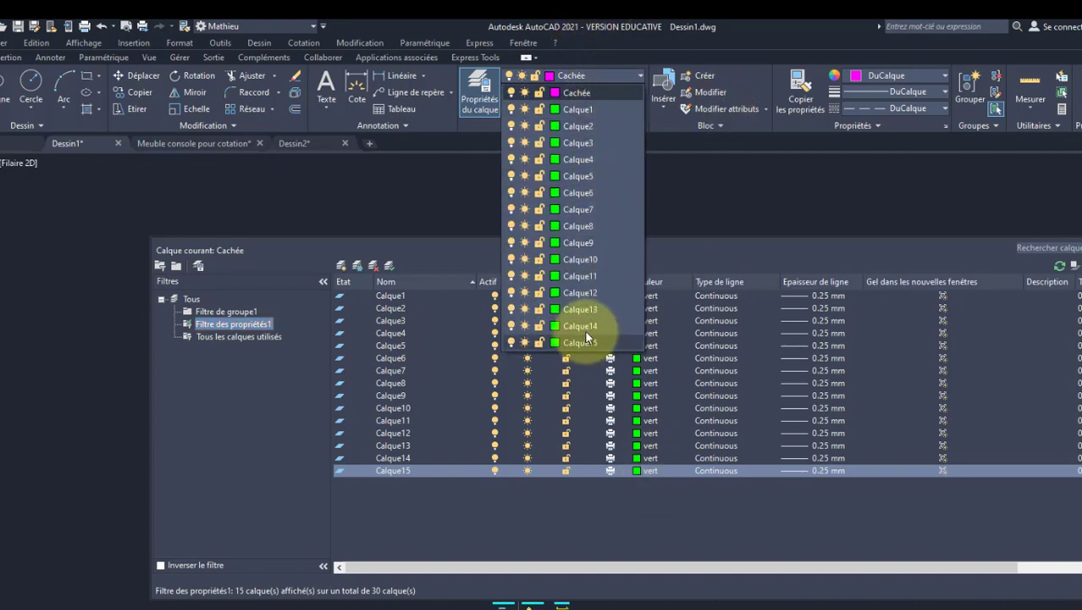
pyautogui.click(696, 181)
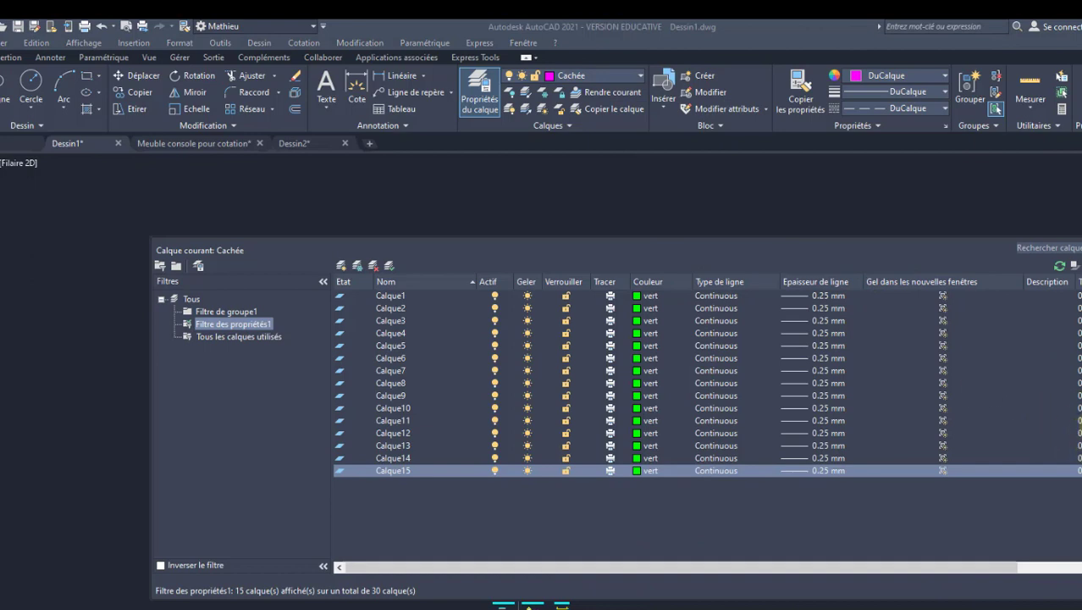
# Switch back to the Tous filter, enlarge the layer manager and move it higher over the drawing area
pyautogui.moveTo(1081, 424); pyautogui.dragTo(1081, 394)
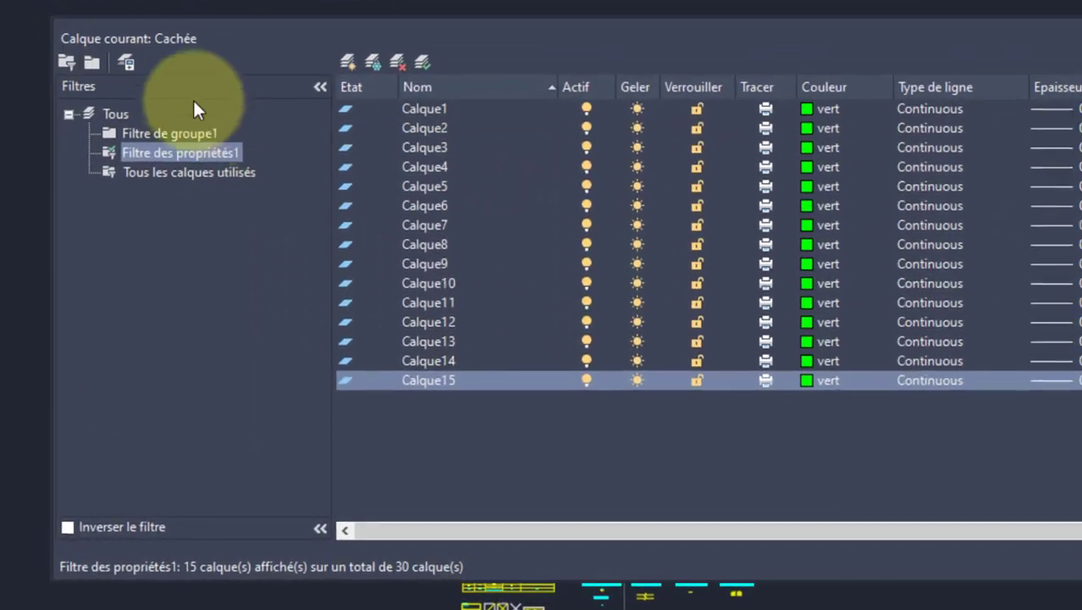
pyautogui.click(168, 59)
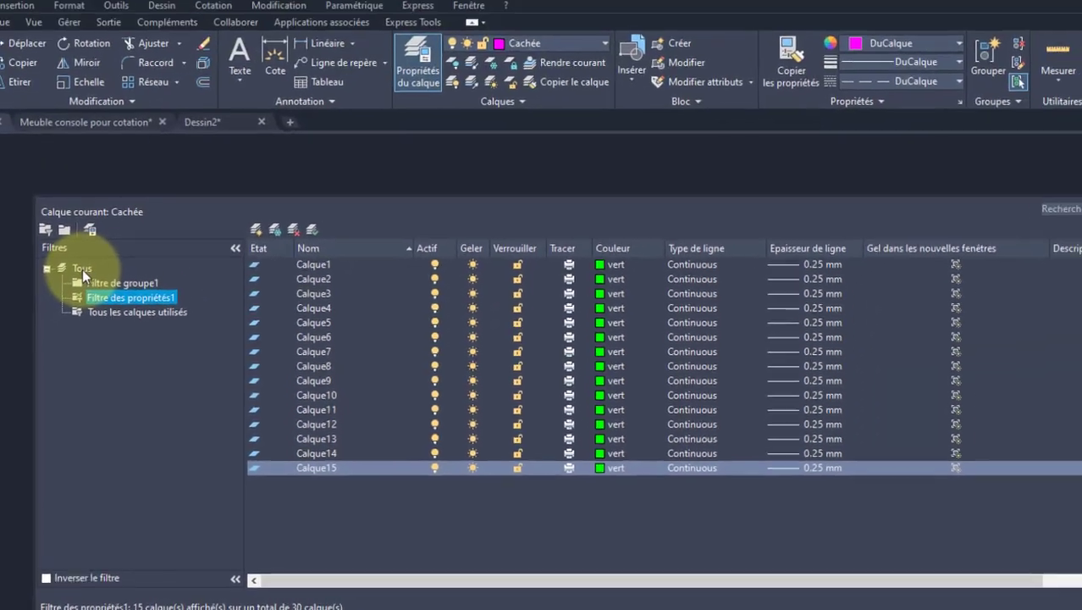
pyautogui.click(113, 108)
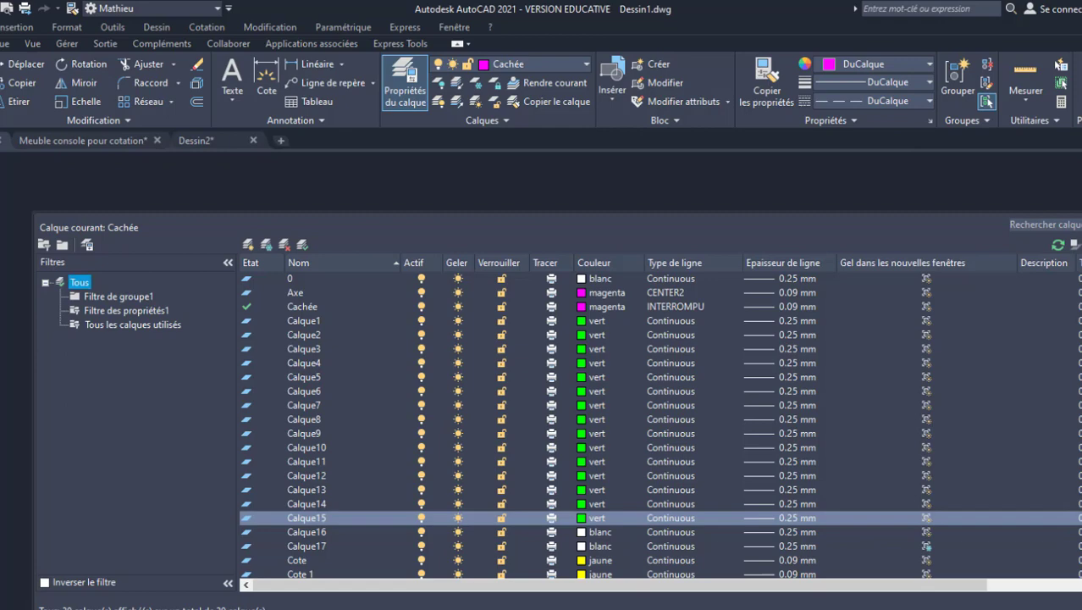
pyautogui.click(1077, 229)
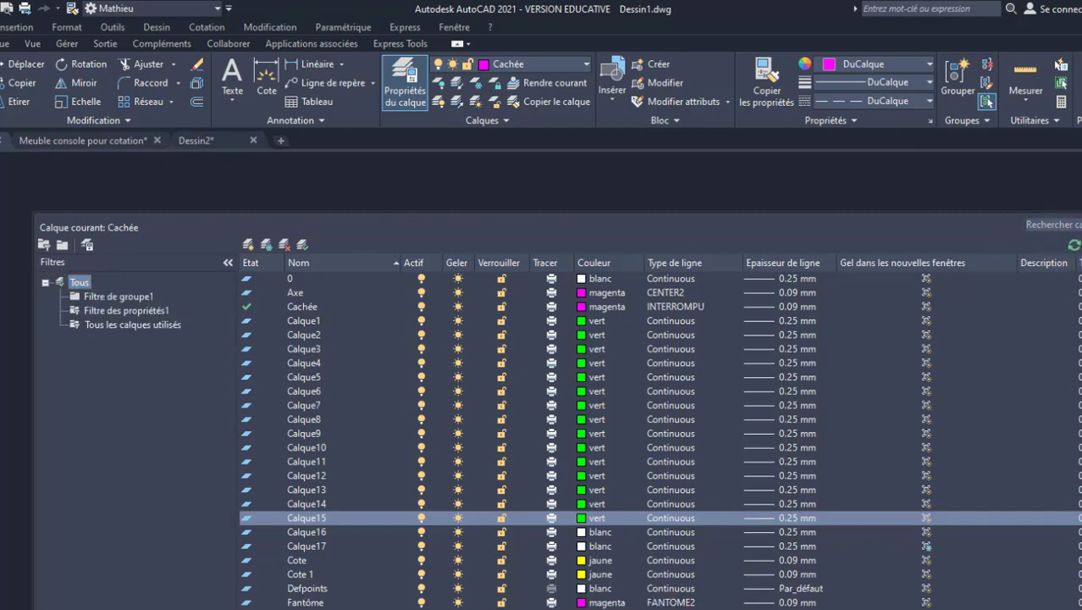
pyautogui.moveTo(1081, 339); pyautogui.dragTo(1081, 282)
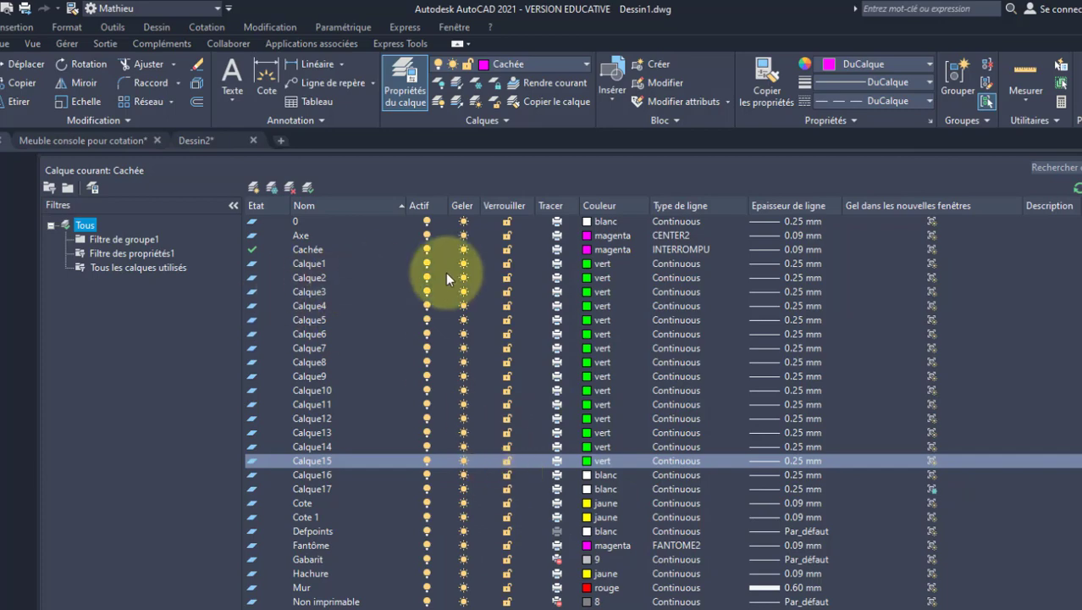
# Freeze the layers Calque1 through Calque17 together
pyautogui.click(358, 264)
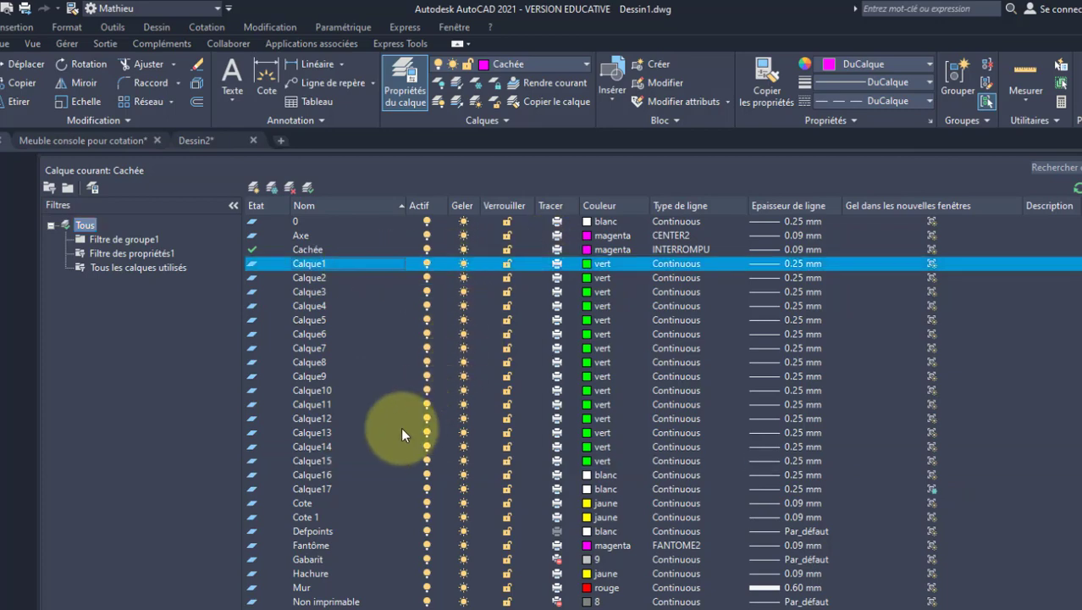
pyautogui.keyDown('shift'); pyautogui.click(339, 488); pyautogui.keyUp('shift')
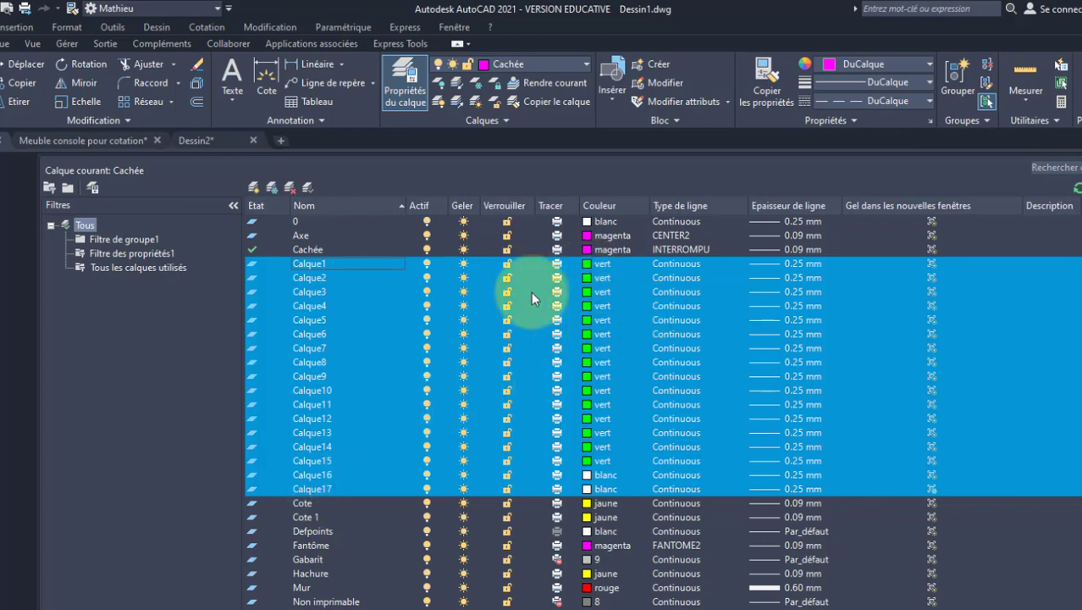
pyautogui.click(466, 269)
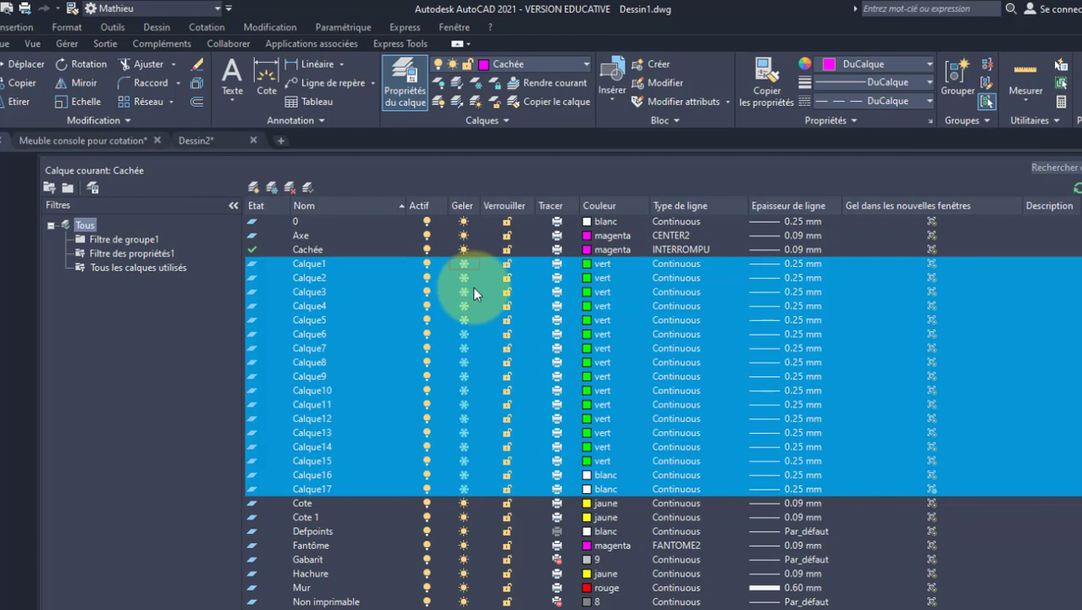
pyautogui.click(467, 377)
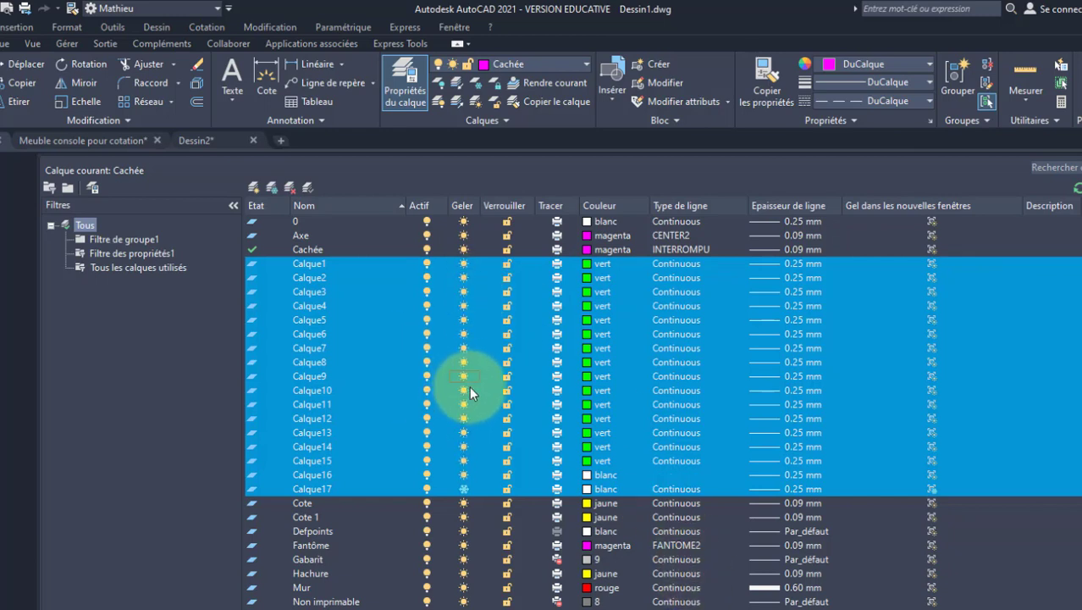
pyautogui.click(464, 263)
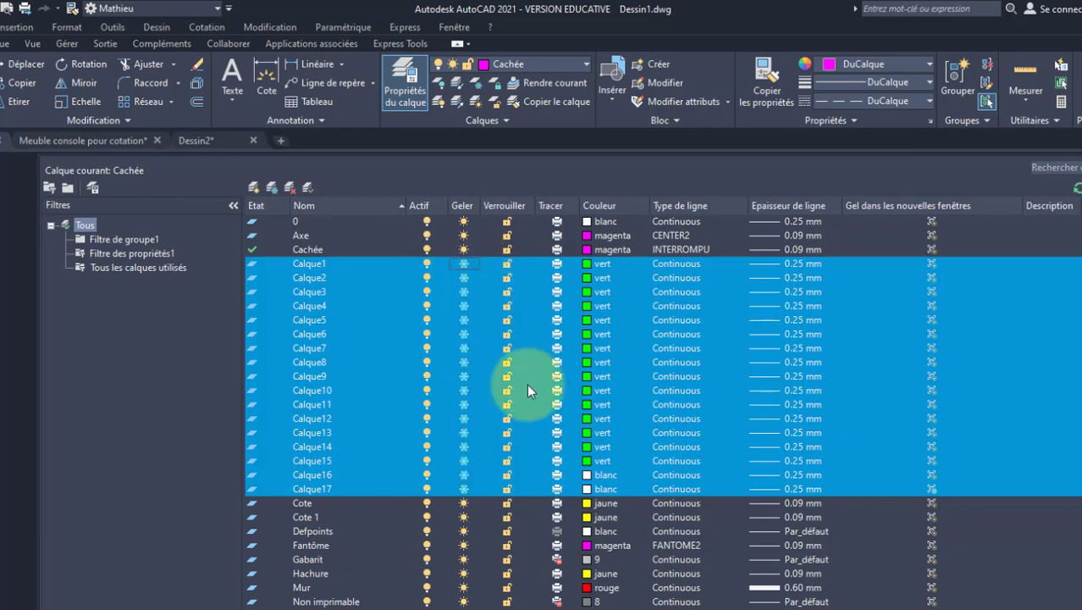
# Freeze the Defpoints and Fantôme layers and lock the Cote and Cote 1 layers
pyautogui.click(324, 532)
pyautogui.keyDown('shift'); pyautogui.click(326, 546); pyautogui.keyUp('shift')
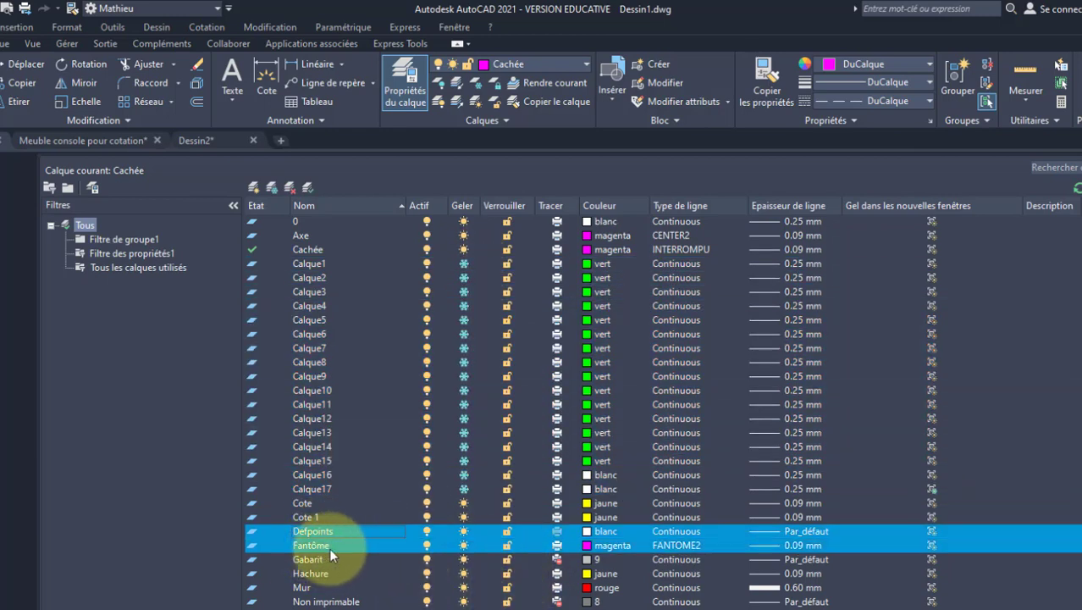
pyautogui.click(464, 531)
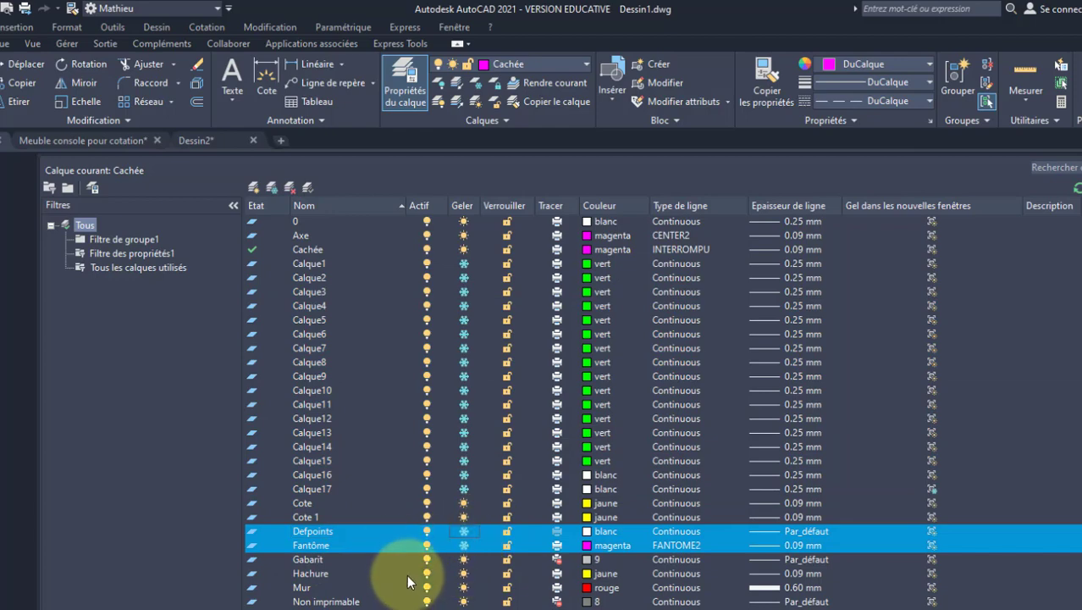
pyautogui.click(85, 226)
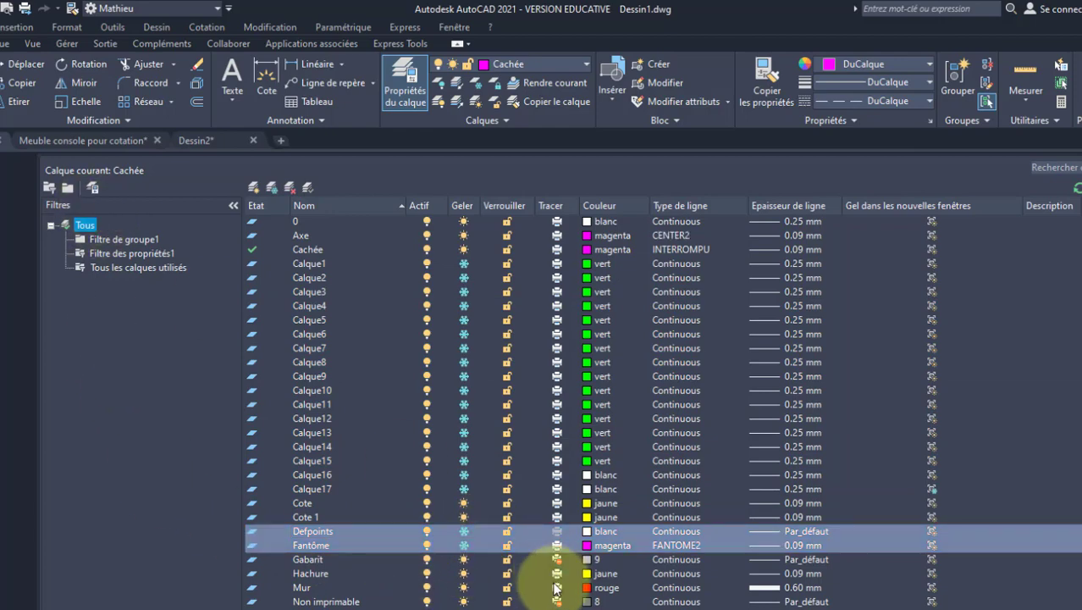
pyautogui.click(511, 503)
pyautogui.click(514, 516)
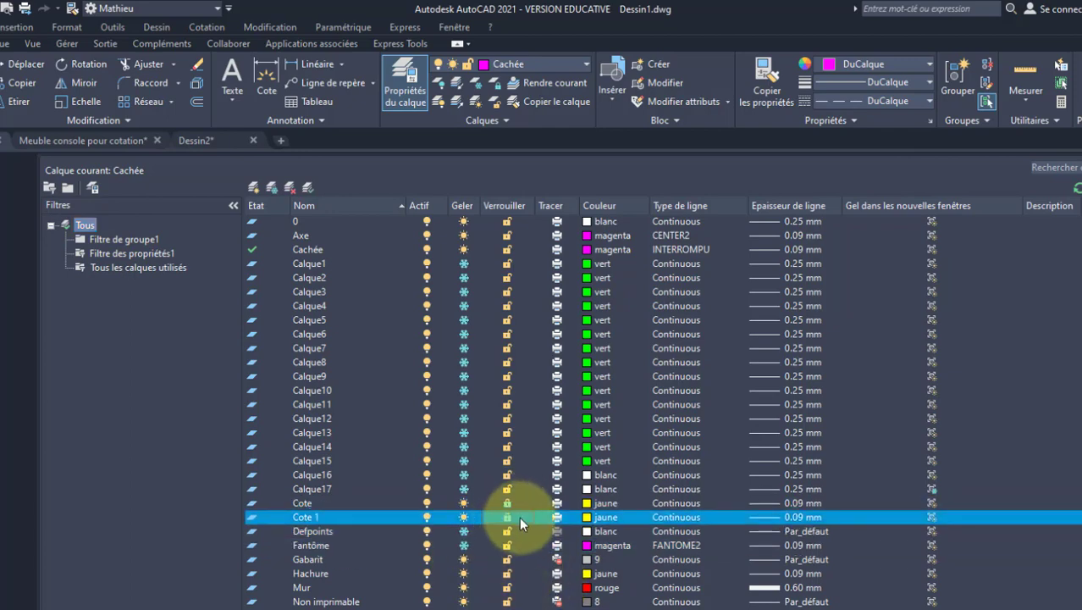
# Delete the layer state Calque 1 à 15 éteint in the layer states manager
pyautogui.click(94, 189)
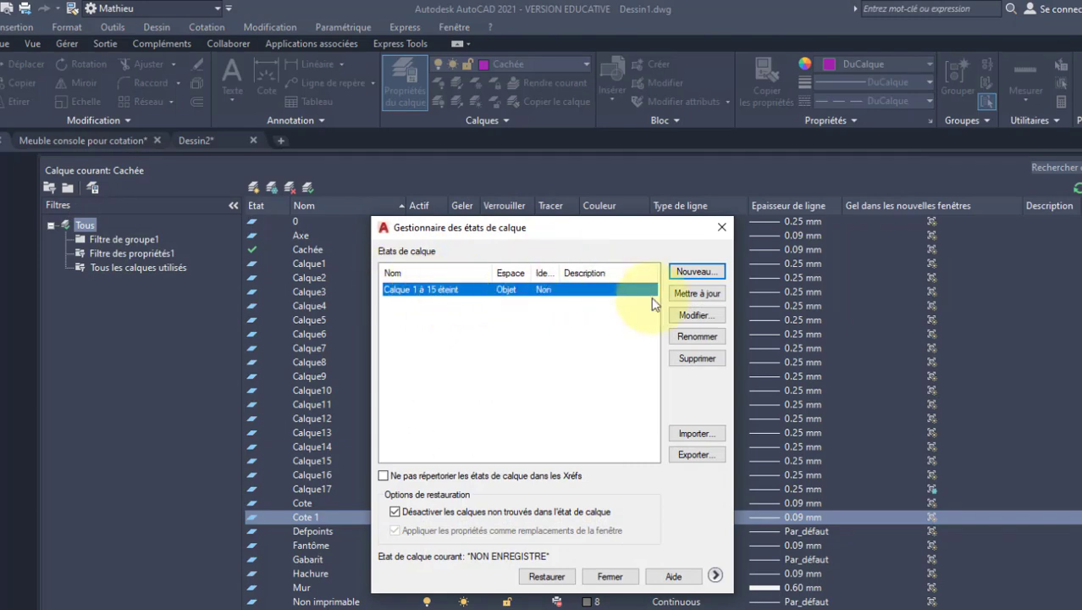
pyautogui.click(706, 362)
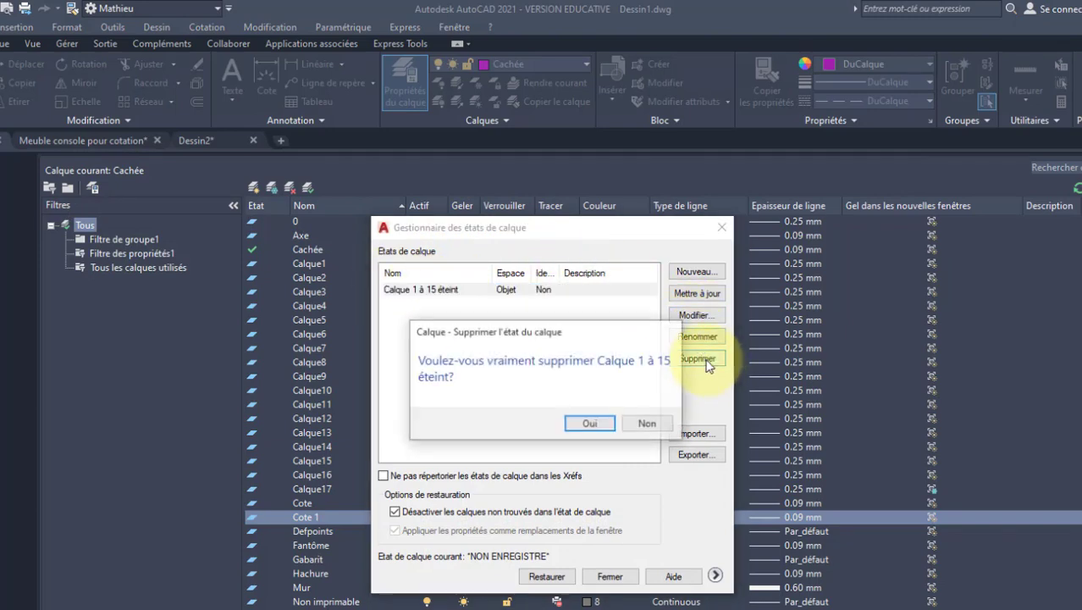
pyautogui.click(590, 423)
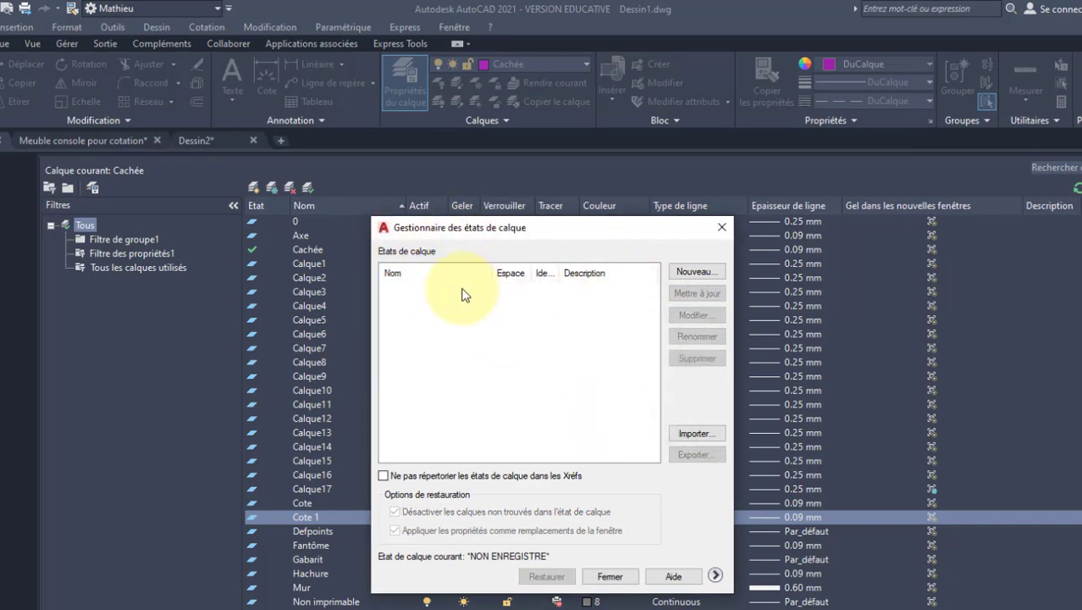
# Save the present layer settings as a new layer state named filtre 1 and close the layer states manager
pyautogui.click(695, 272)
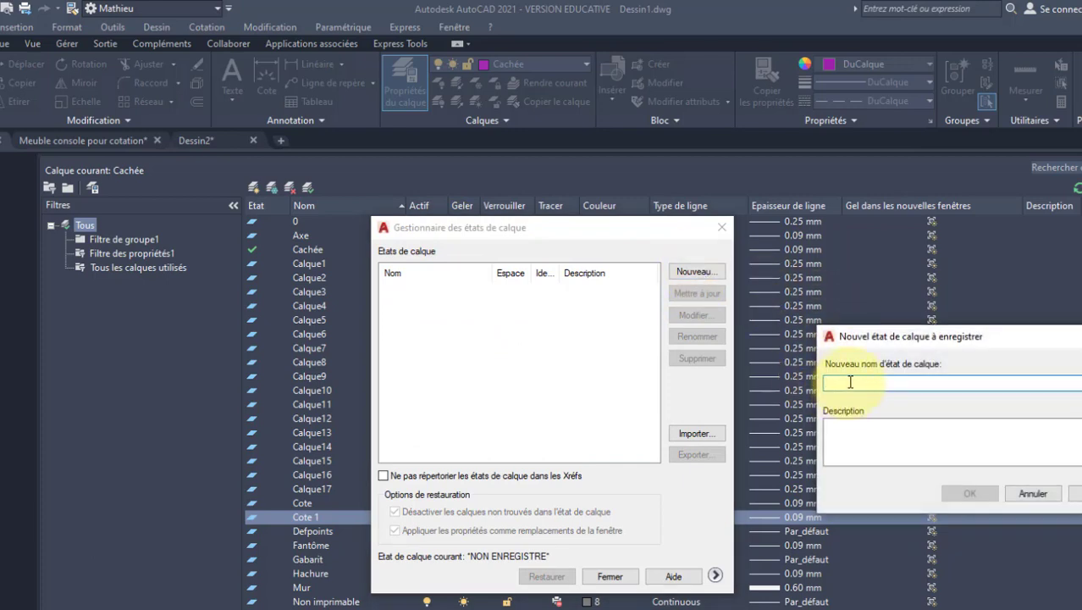
pyautogui.write('filtre 1')
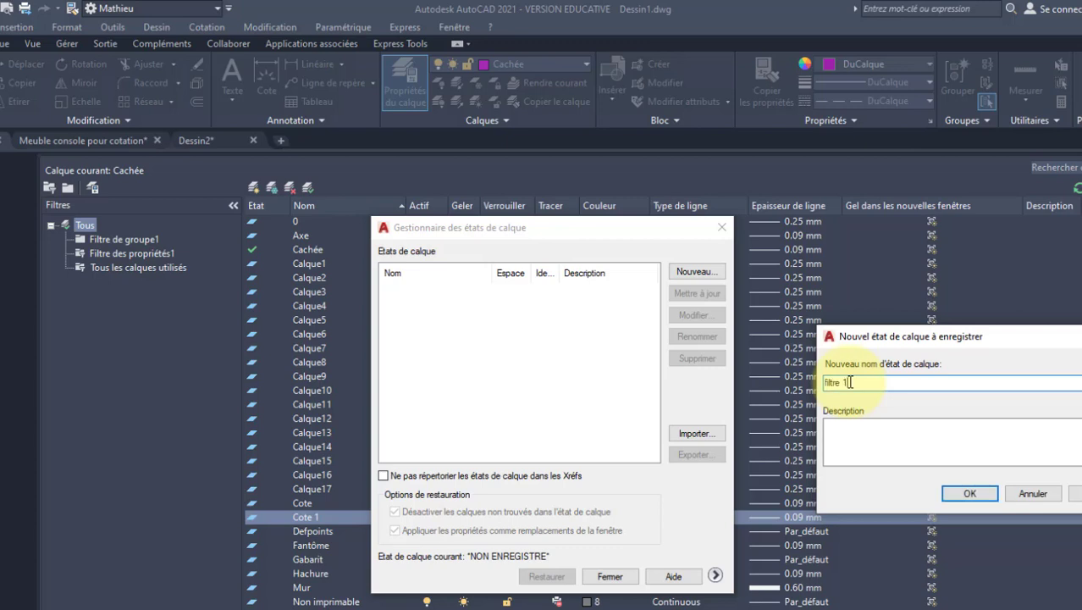
pyautogui.click(970, 494)
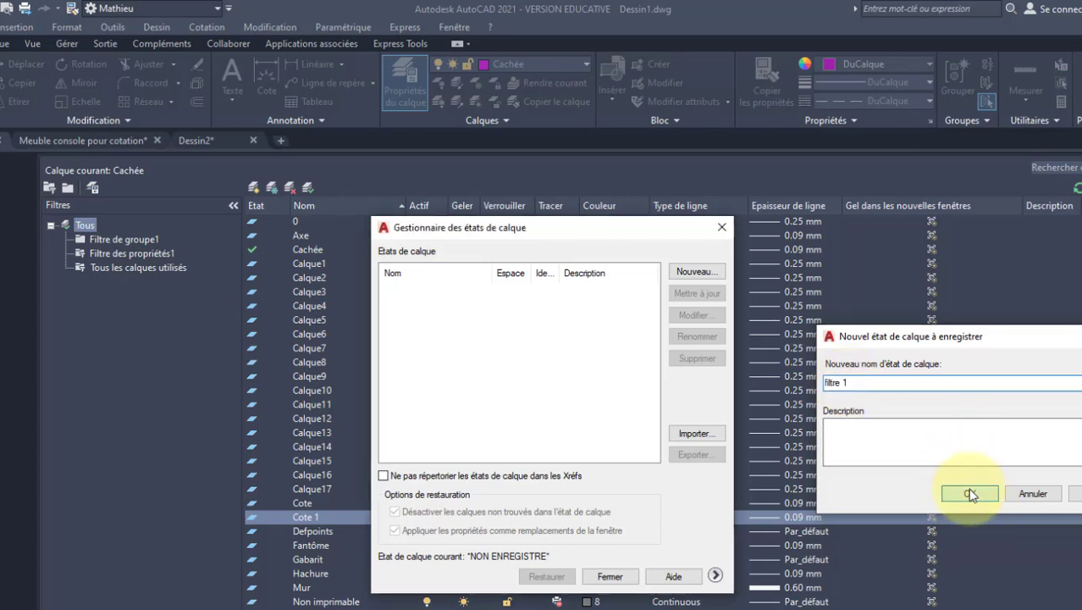
pyautogui.moveTo(555, 229); pyautogui.dragTo(569, 217)
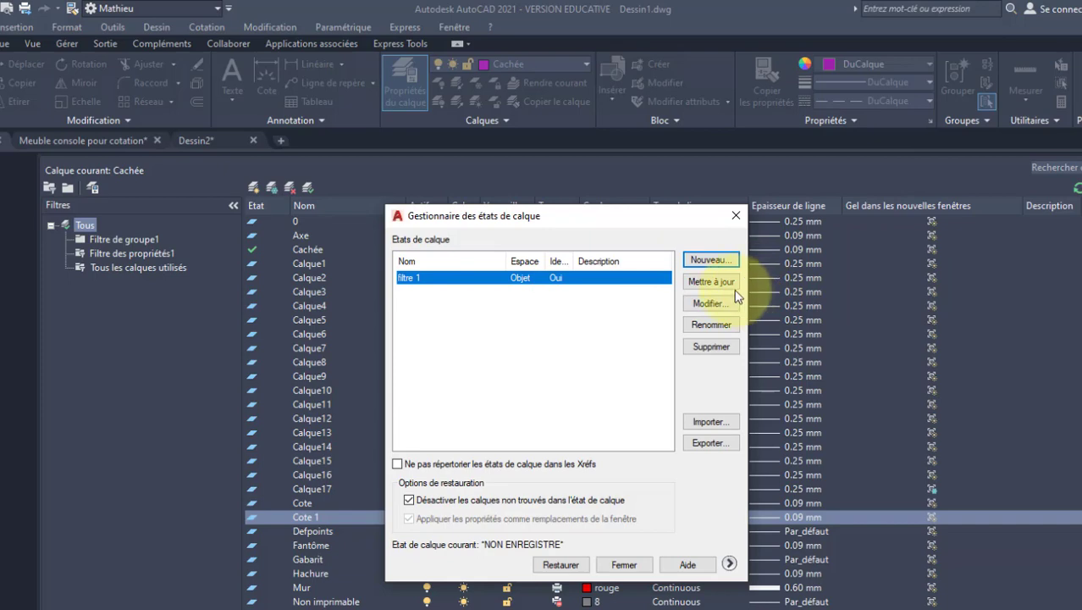
pyautogui.click(625, 568)
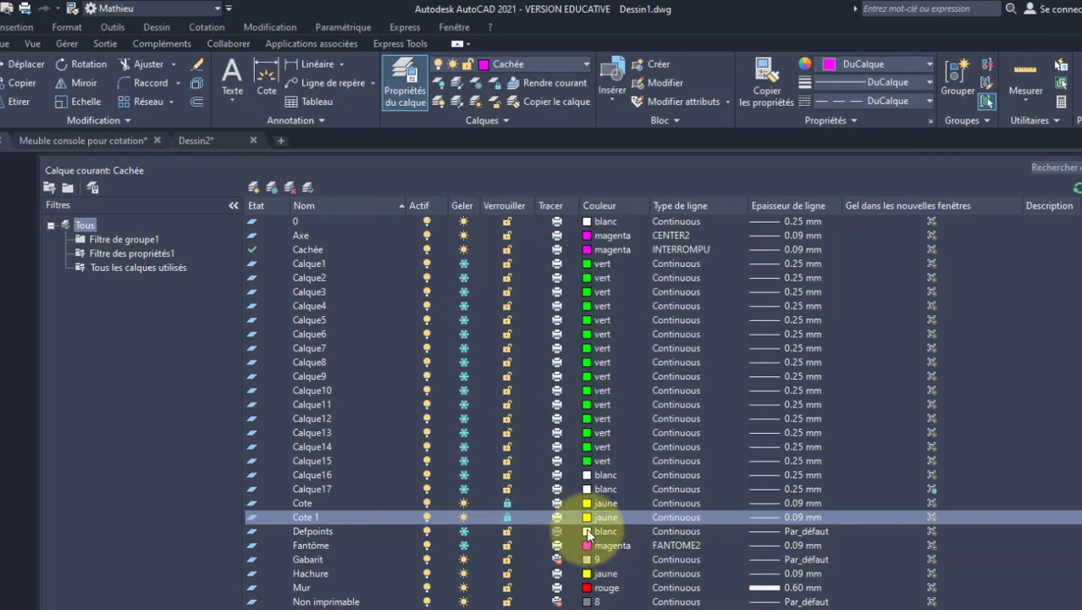
# Thaw the layers Calque1 through Calque17 together
pyautogui.click(473, 265)
pyautogui.keyDown('shift'); pyautogui.click(467, 488); pyautogui.keyUp('shift')
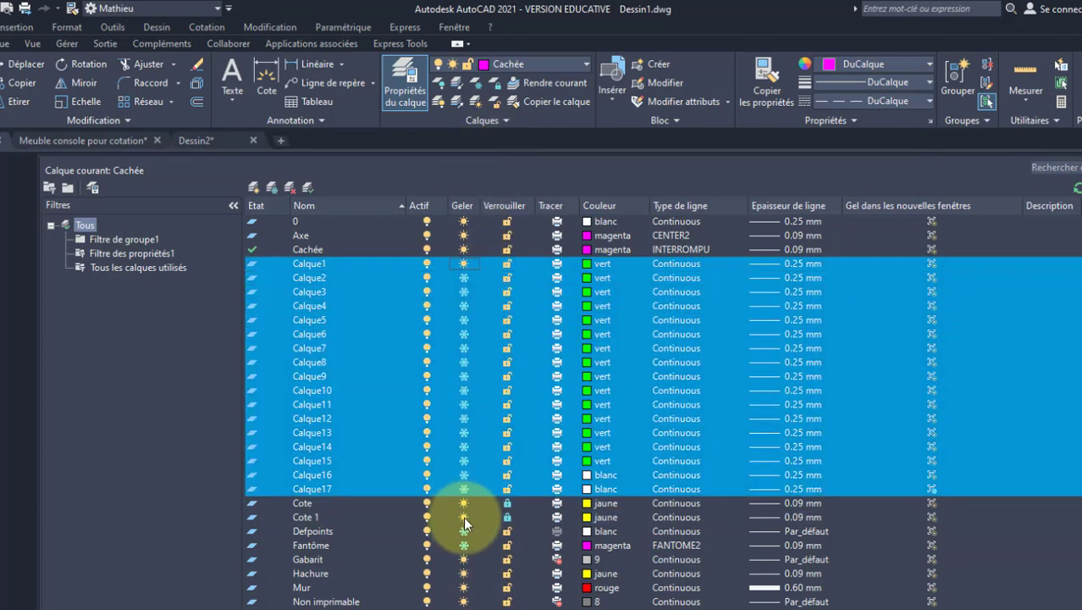
pyautogui.click(464, 489)
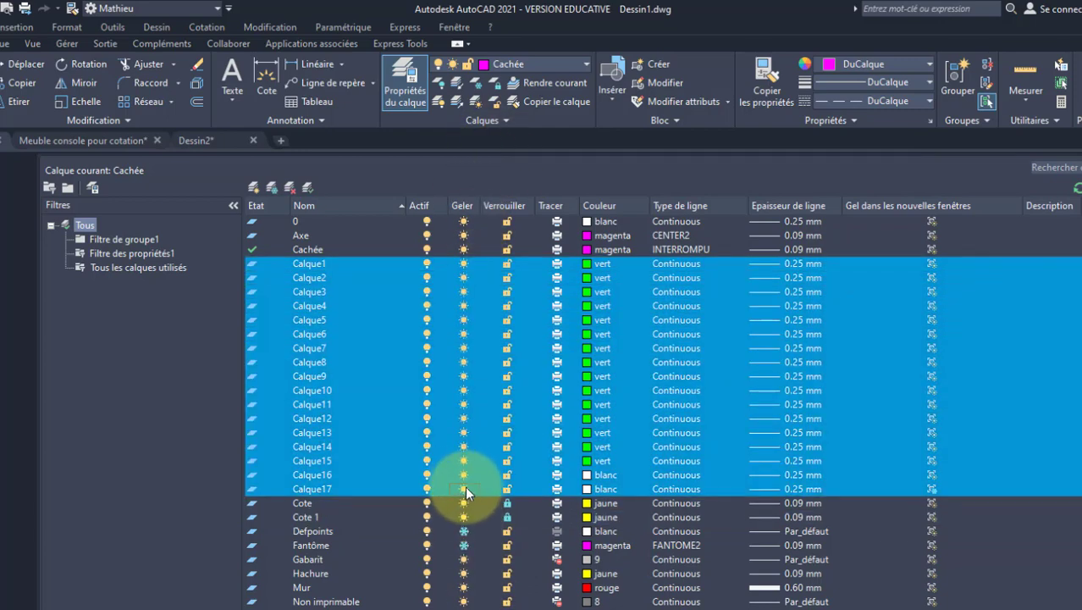
# Thaw the Defpoints and Fantôme layers and unlock the Cote and Cote 1 layers
pyautogui.click(464, 531)
pyautogui.click(464, 544)
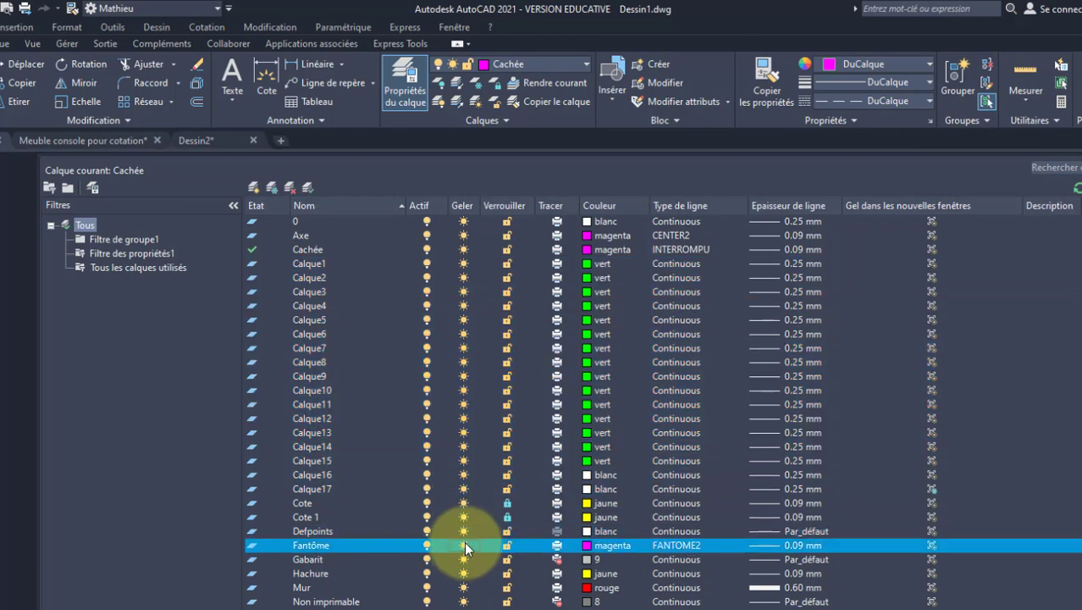
pyautogui.click(507, 503)
pyautogui.click(507, 515)
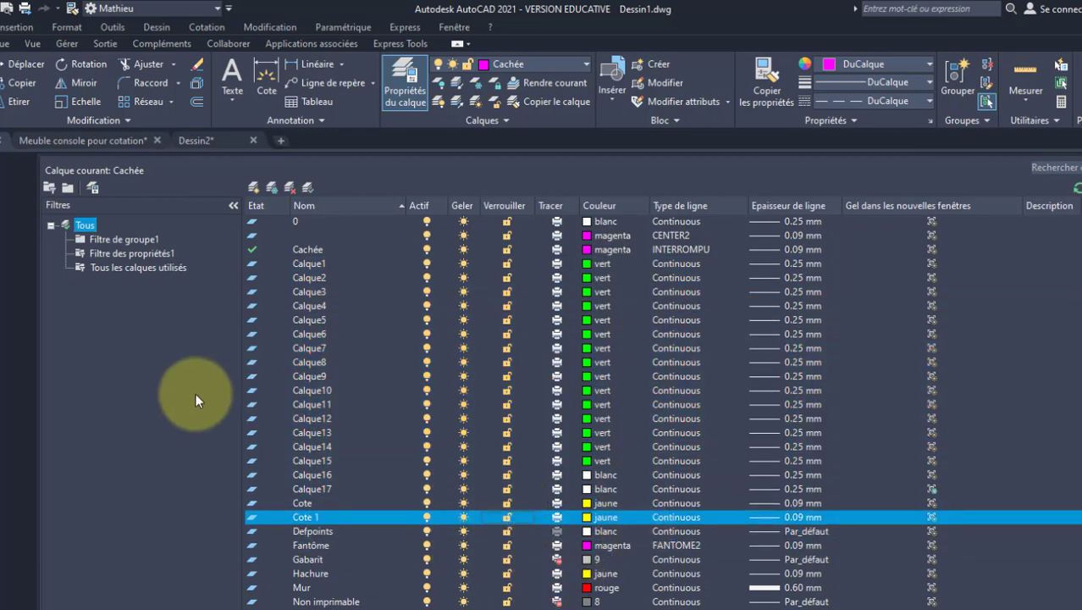
# Restore the saved layer state filtre 1 from the layer states manager
pyautogui.click(94, 186)
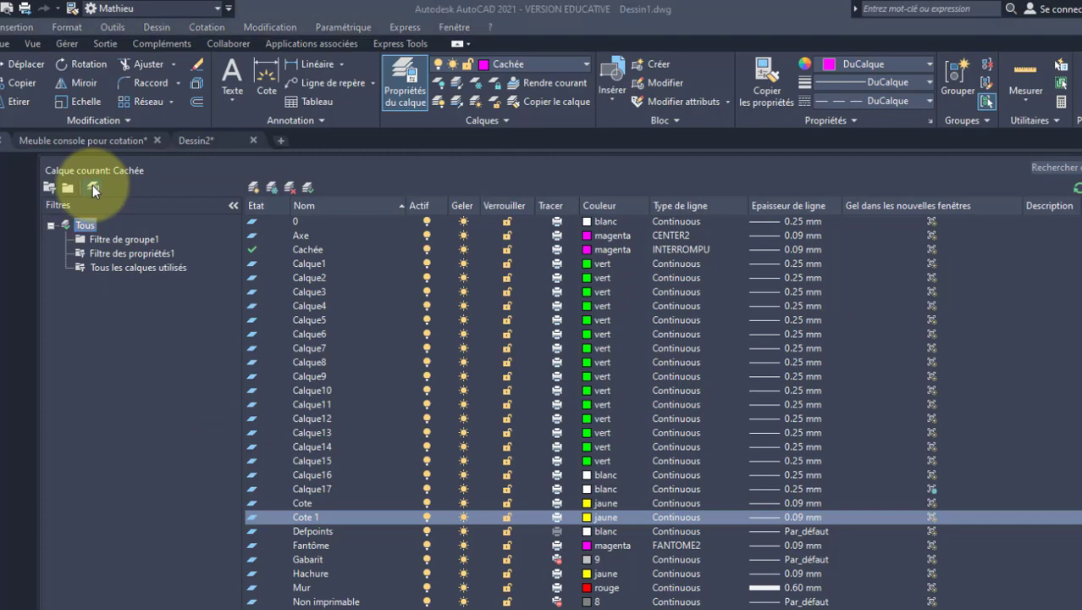
pyautogui.click(416, 278)
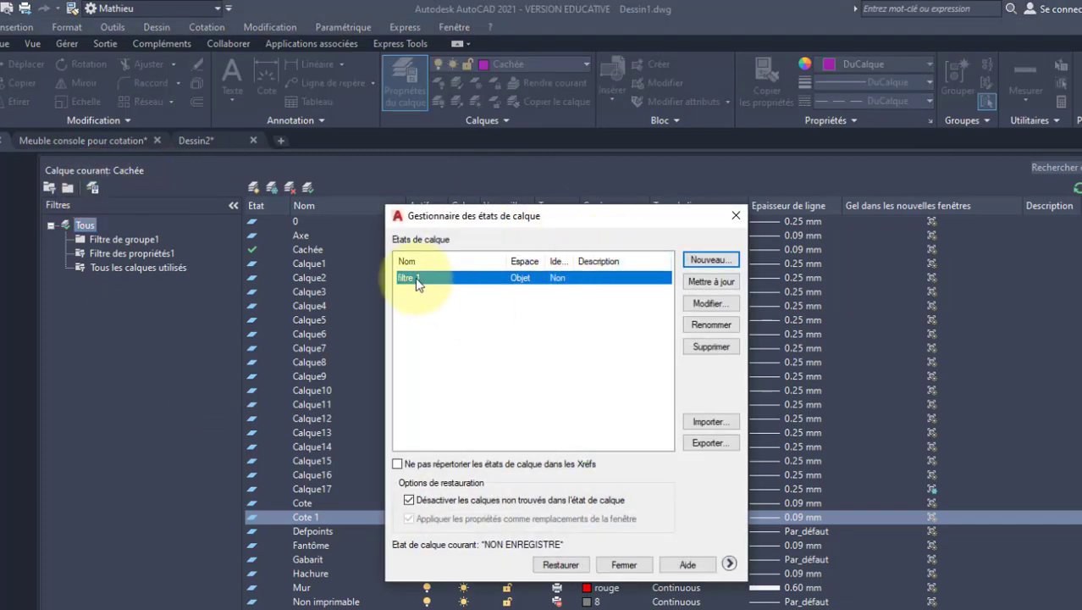
pyautogui.press('Return')
pyautogui.moveTo(463, 222); pyautogui.dragTo(835, 202)
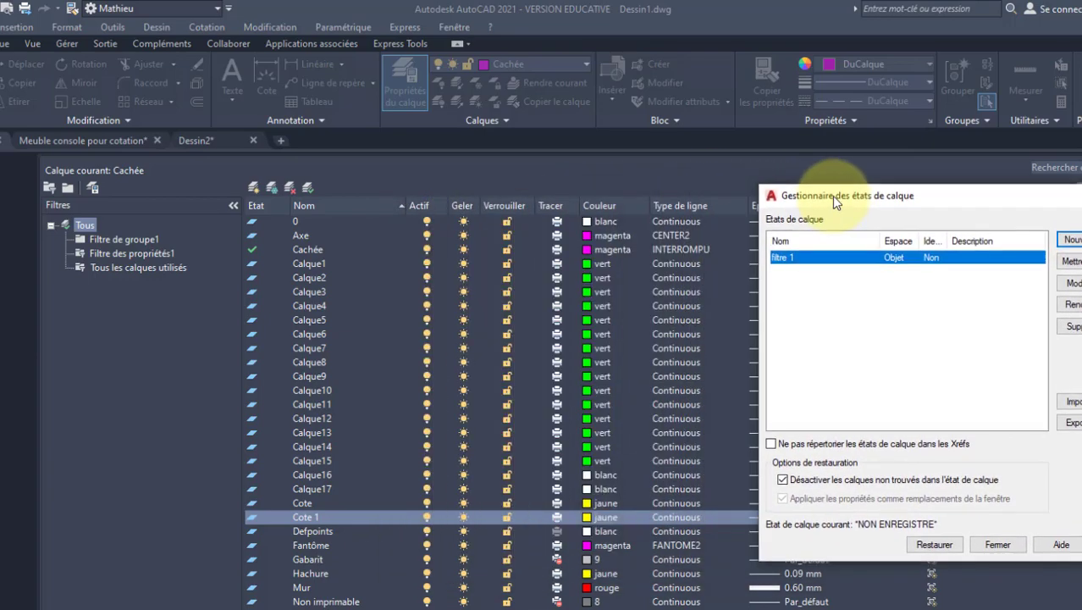
pyautogui.press('Escape')
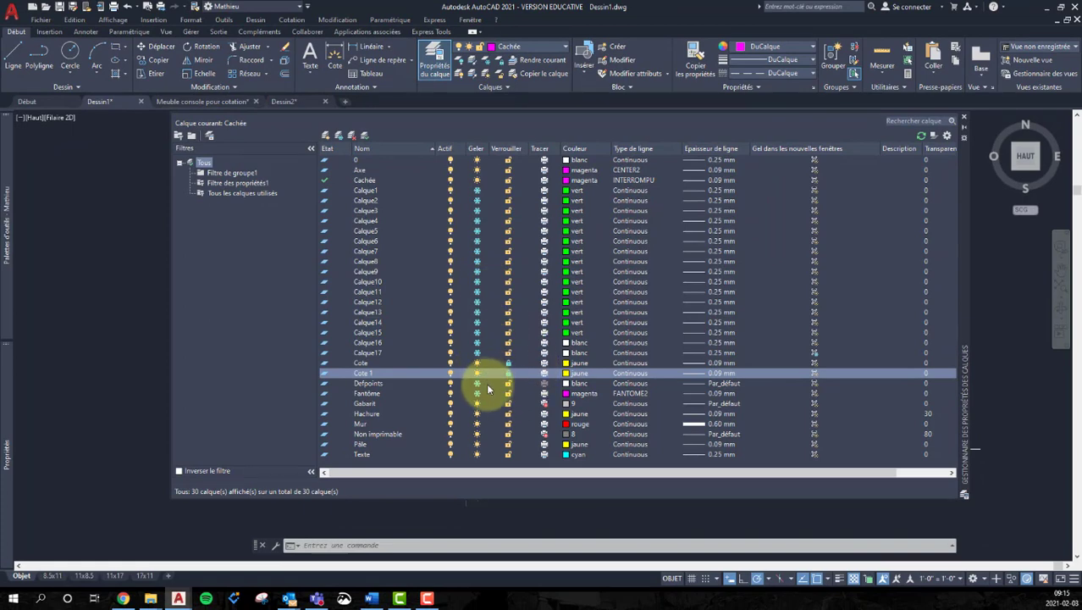
pyautogui.click(508, 362)
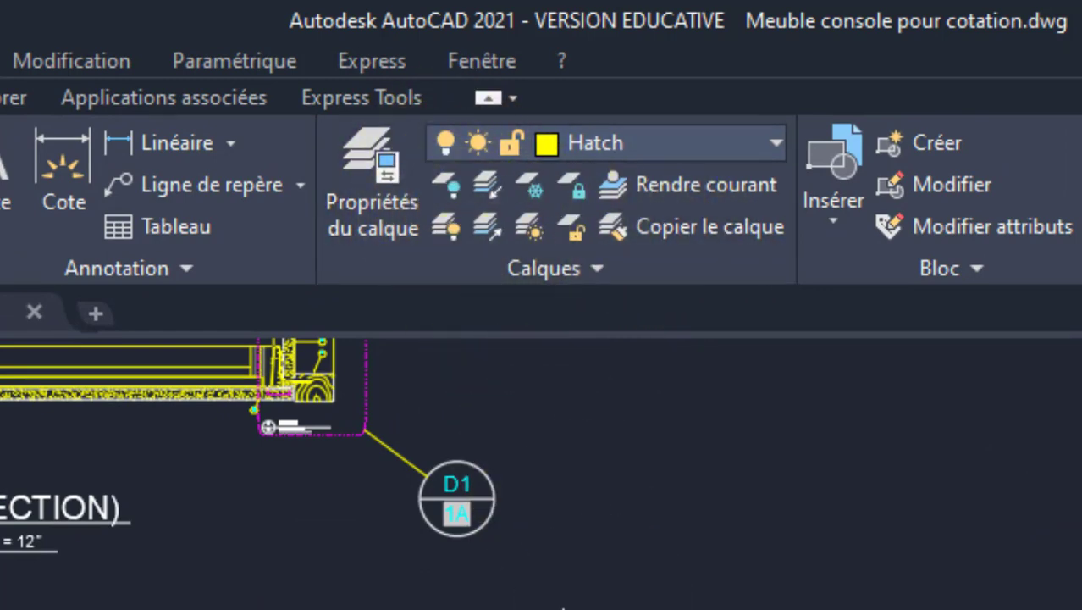
# Make layer 0 the current layer in the Meuble console pour cotation drawing
pyautogui.moveTo(338, 516); pyautogui.dragTo(466, 456, button='middle')
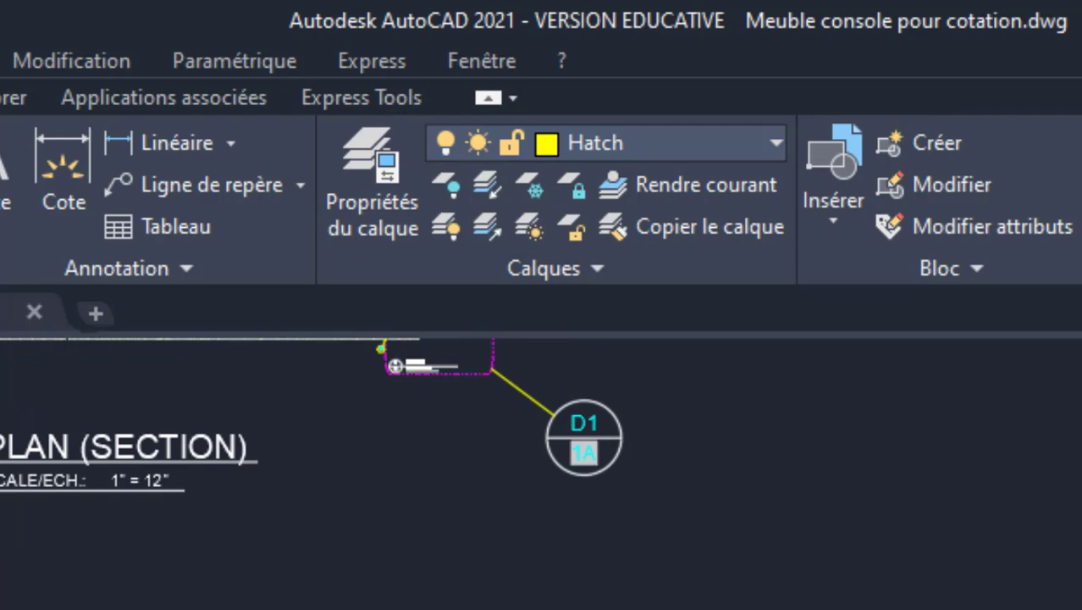
pyautogui.scroll(3, 339, 509)
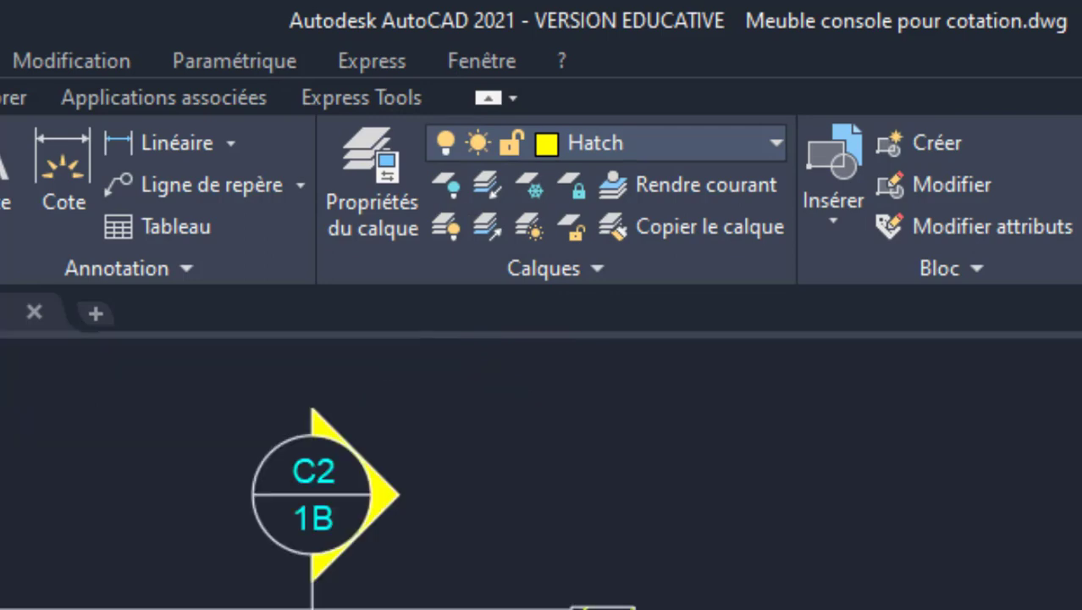
pyautogui.moveTo(339, 508); pyautogui.dragTo(333, 522, button='middle')
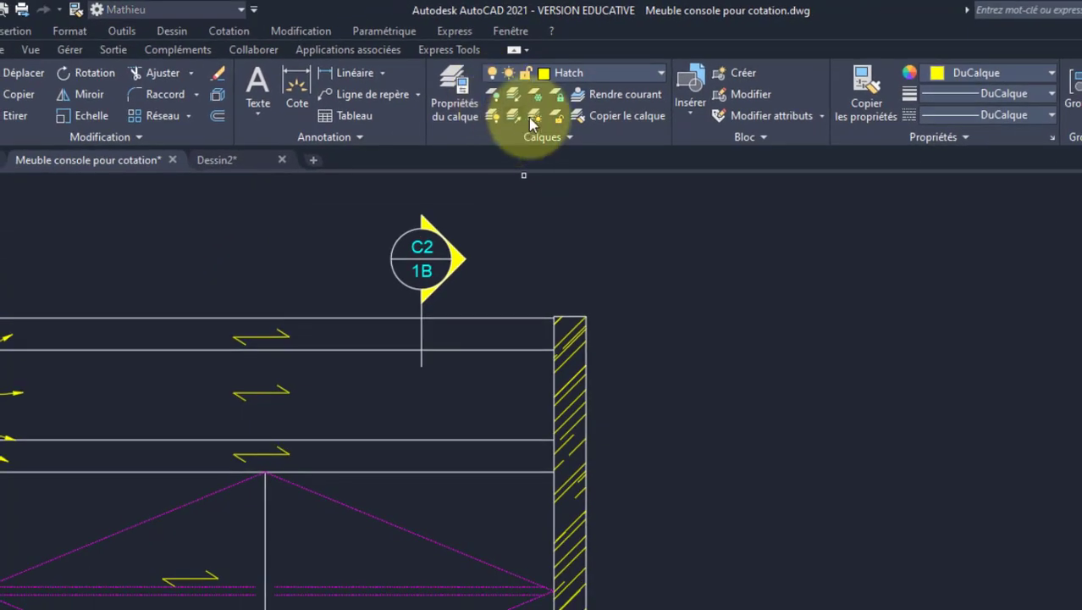
pyautogui.click(598, 74)
pyautogui.click(570, 96)
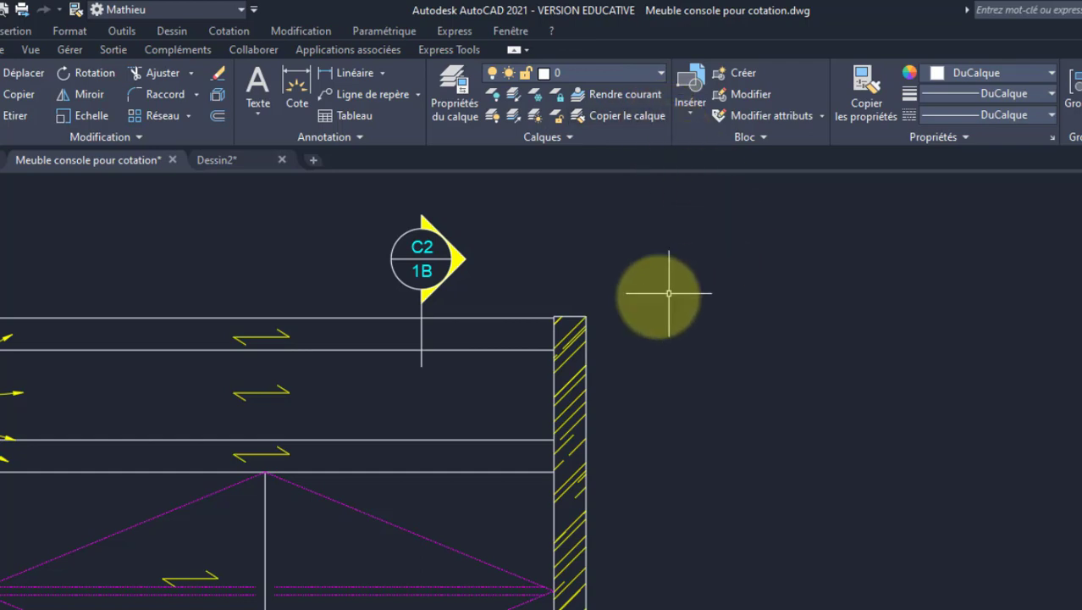
# Turn off the layer of the cabinet side panel's hatch by picking the hatch, and turn all layers back on
pyautogui.click(572, 340)
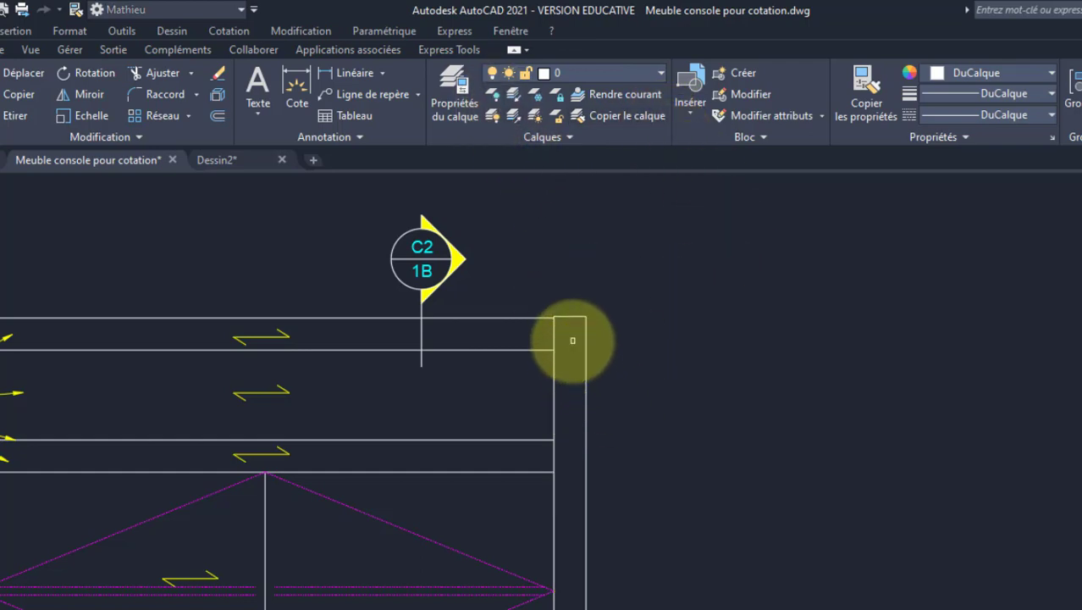
pyautogui.rightClick(623, 356)
pyautogui.click(639, 366)
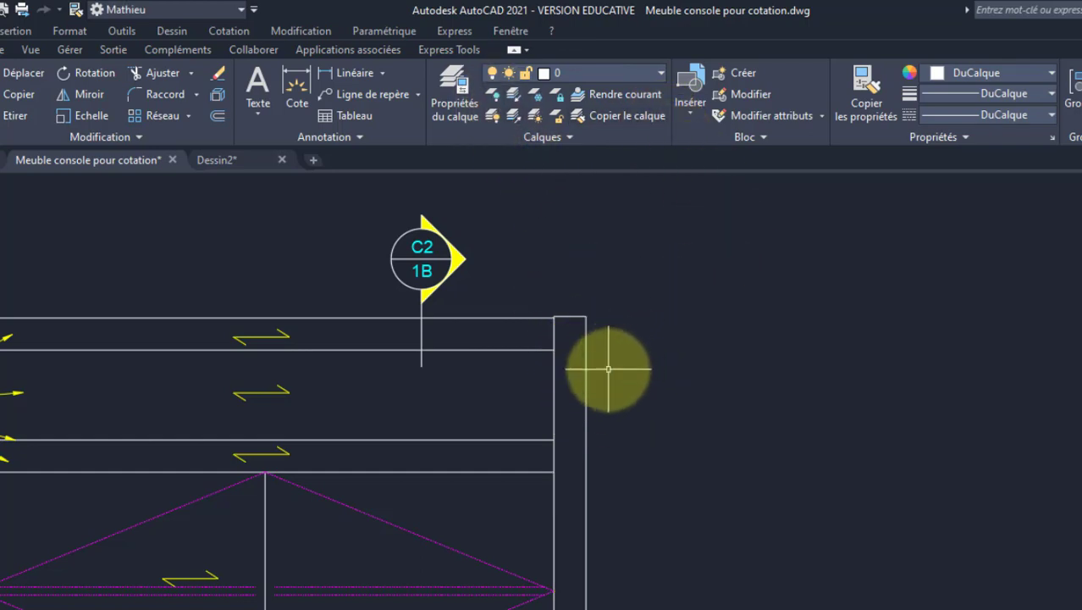
pyautogui.click(495, 118)
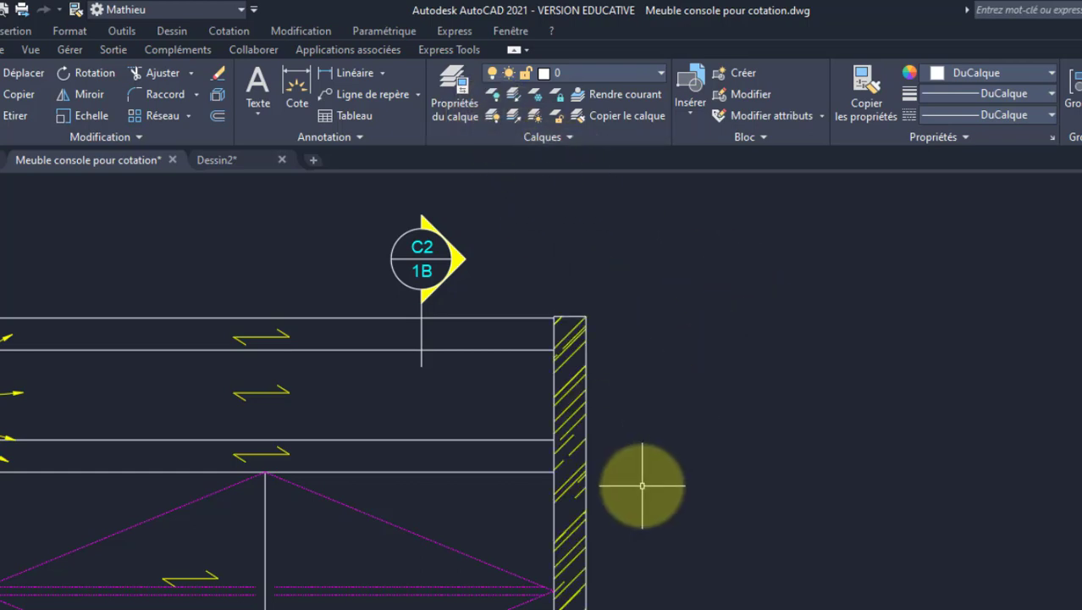
# Turn off the side panel hatch's layer a second time, check the other views, and turn every layer on again
pyautogui.click(494, 95)
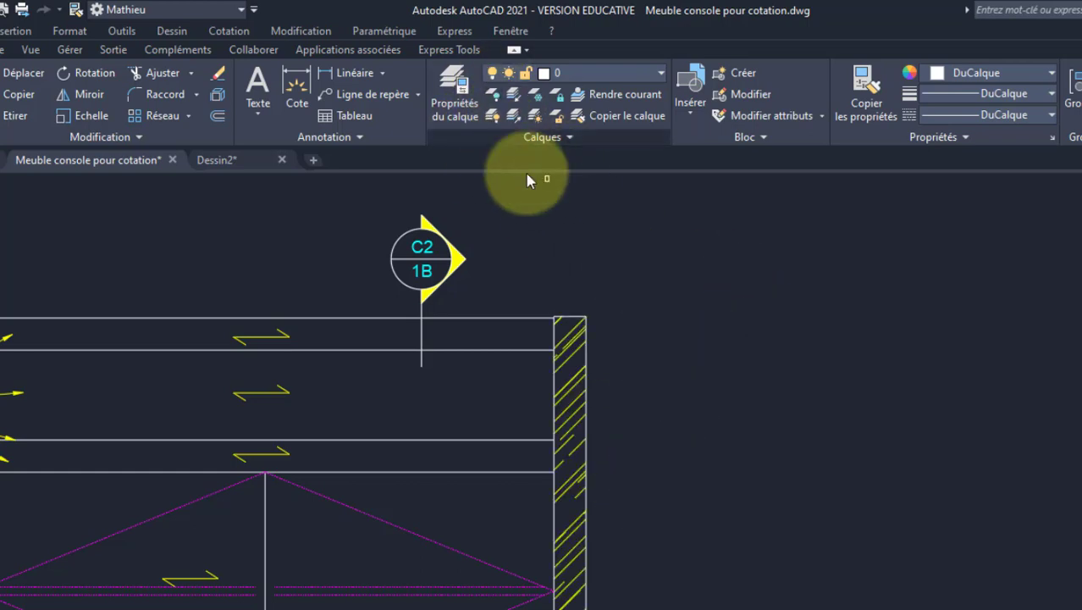
pyautogui.click(574, 347)
pyautogui.press('Return')
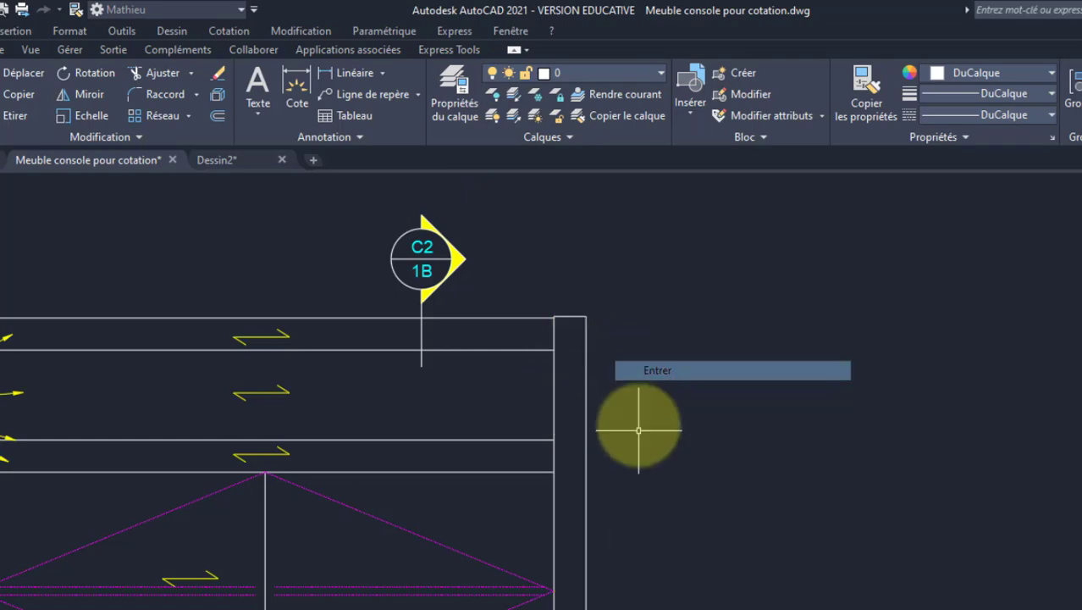
pyautogui.scroll(-6, 623, 416)
pyautogui.scroll(4, 764, 524)
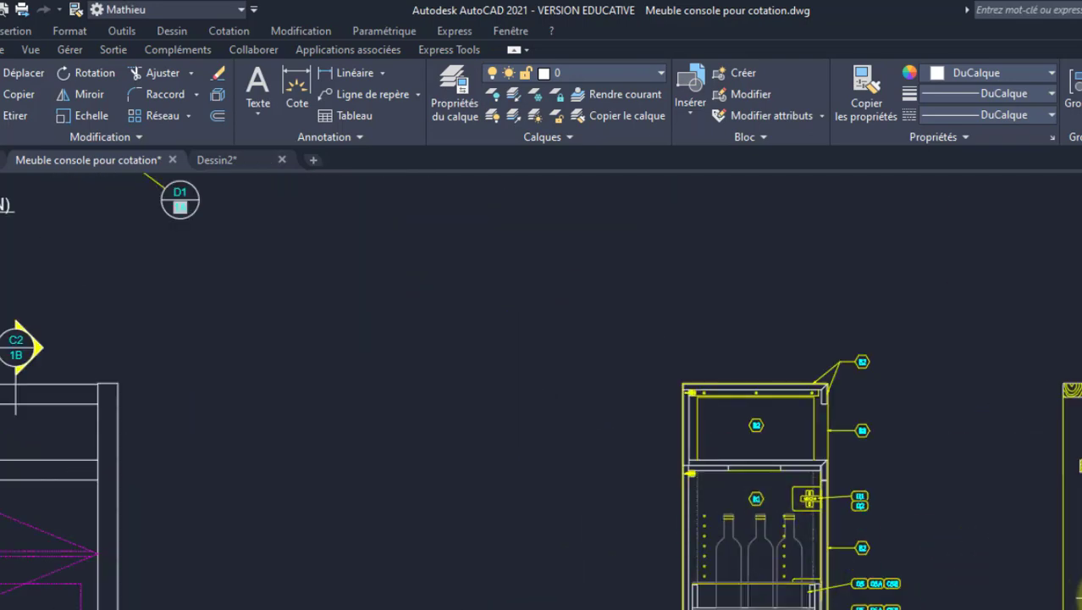
pyautogui.moveTo(490, 512); pyautogui.dragTo(651, 514, button='middle')
pyautogui.scroll(2, 181, 471)
pyautogui.moveTo(276, 500); pyautogui.dragTo(313, 426, button='middle')
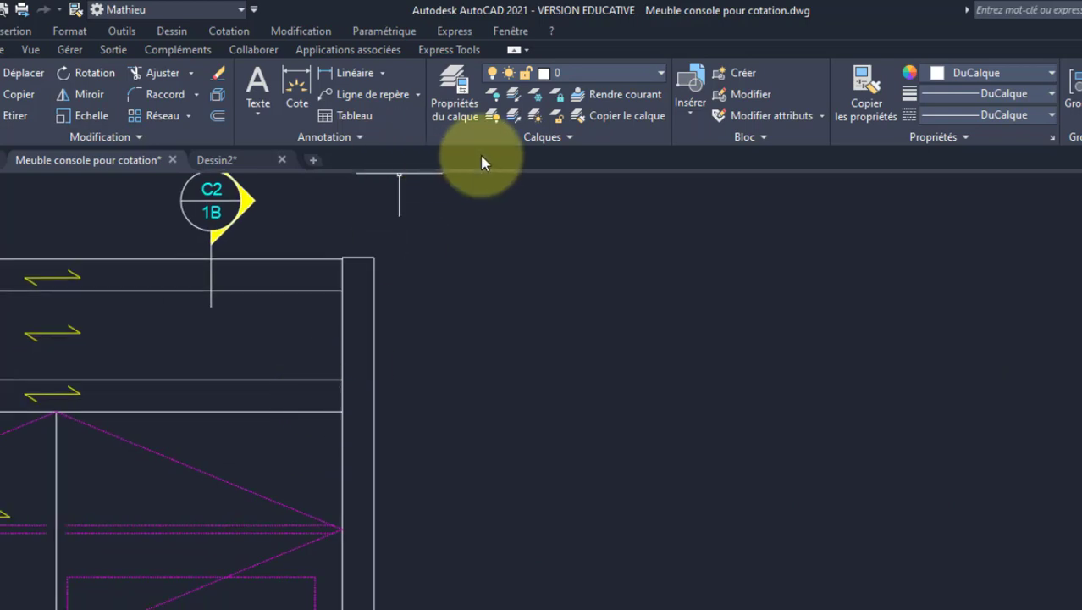
pyautogui.click(495, 117)
# Isolate the Hatch layer by selecting the hatch in the cabinet's right side panel
pyautogui.moveTo(455, 364); pyautogui.dragTo(460, 403, button='middle')
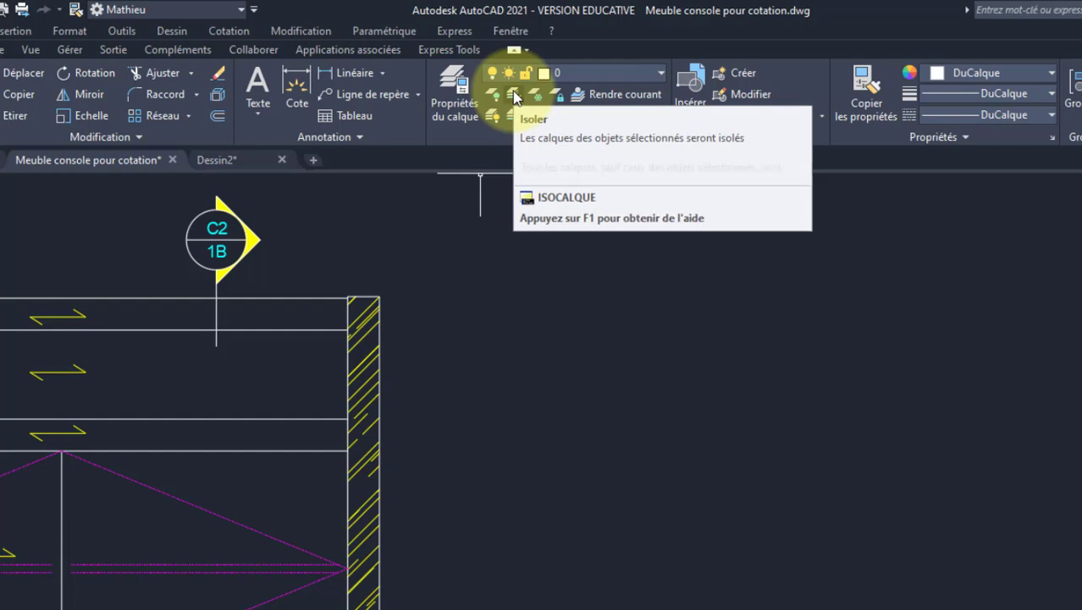
pyautogui.moveTo(436, 403); pyautogui.dragTo(594, 365, button='middle')
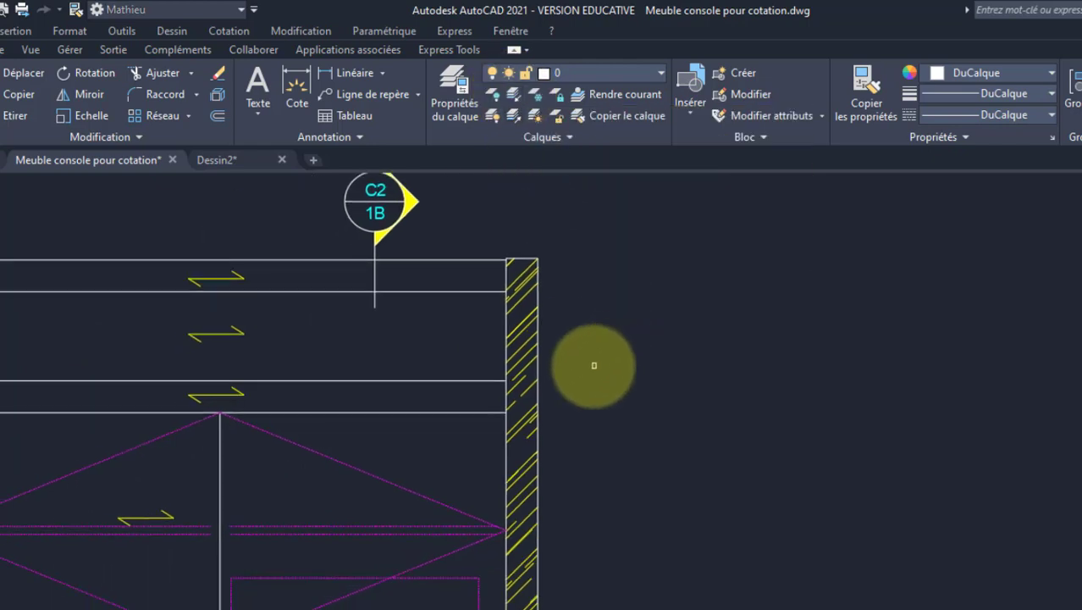
pyautogui.click(524, 322)
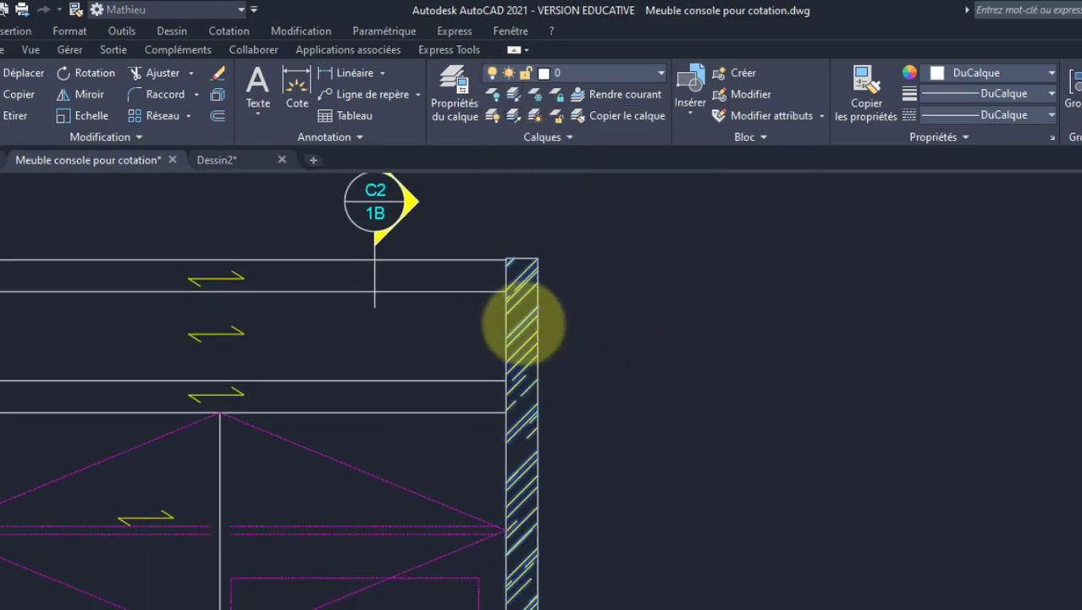
pyautogui.rightClick(523, 322)
pyautogui.click(552, 339)
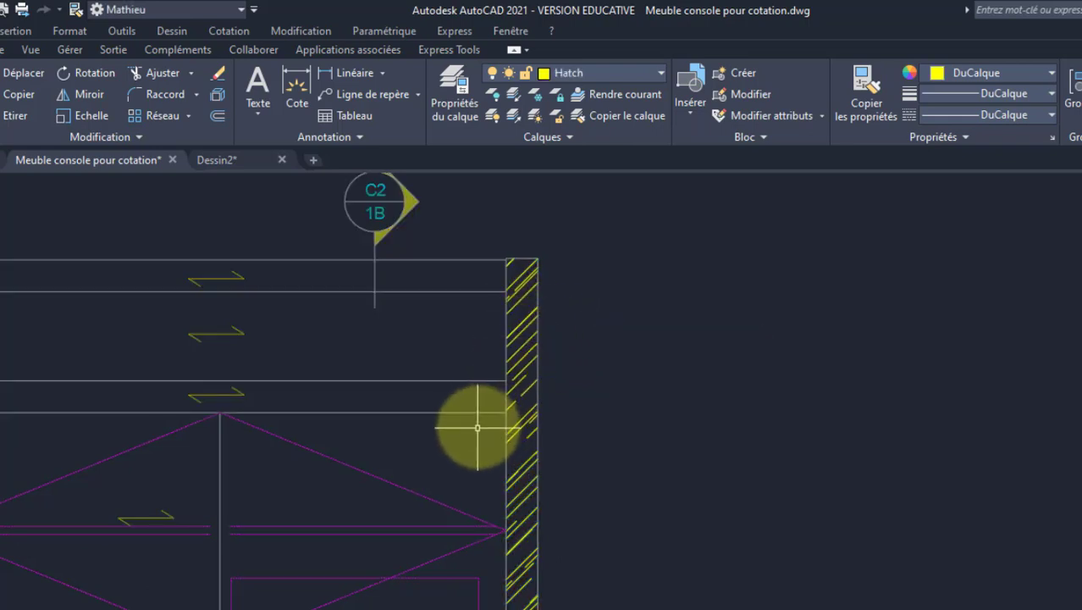
pyautogui.scroll(-4, 478, 428)
pyautogui.scroll(2, 337, 521)
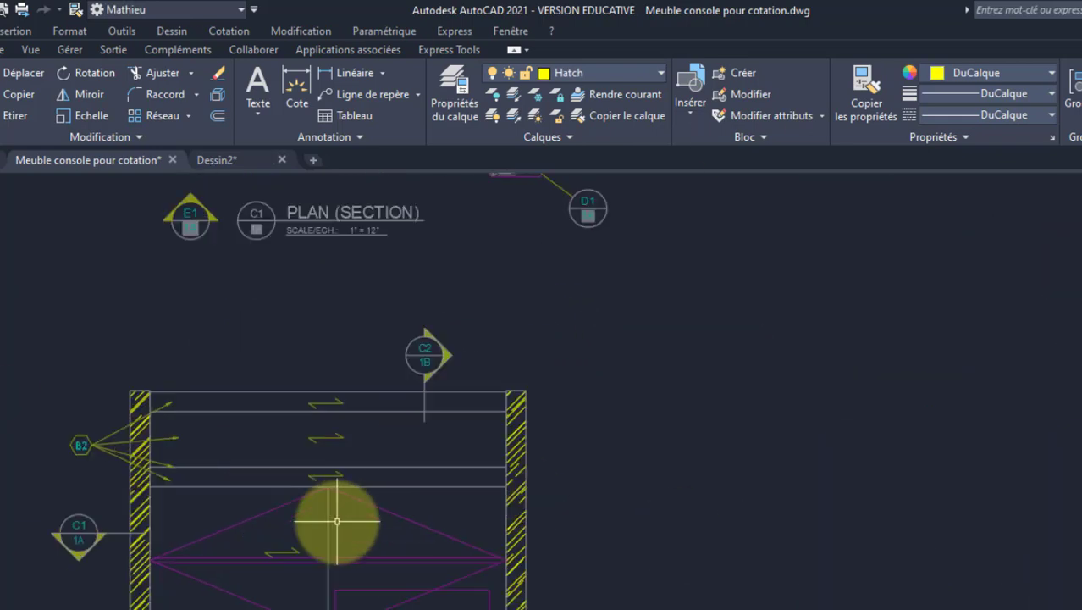
pyautogui.scroll(2, 337, 521)
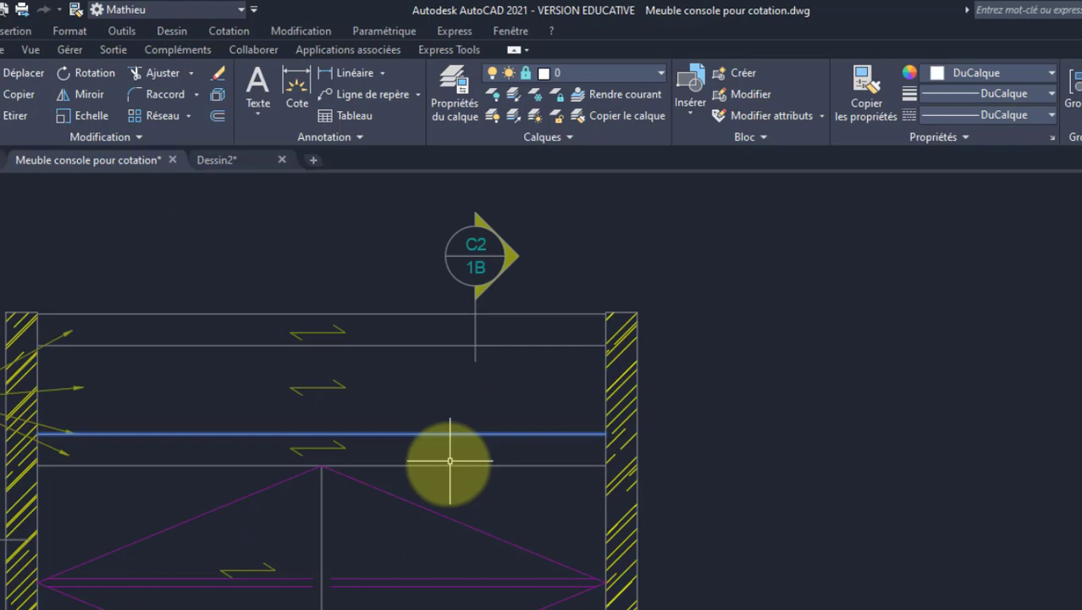
# Try to erase the cabinet's horizontal lines on the locked layer 0
pyautogui.press('Delete')
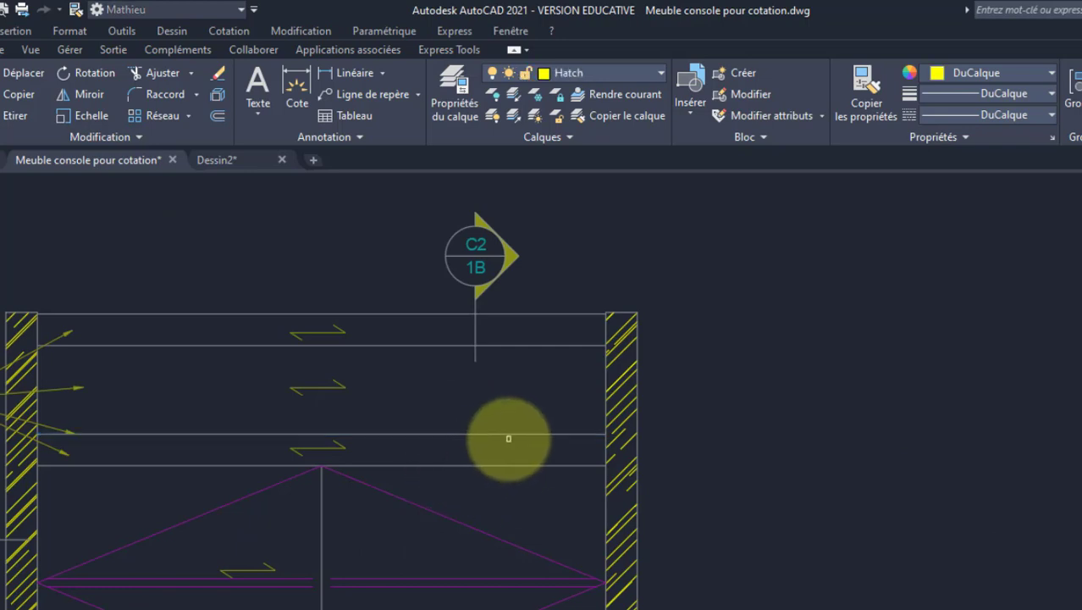
pyautogui.click(544, 424)
pyautogui.click(480, 484)
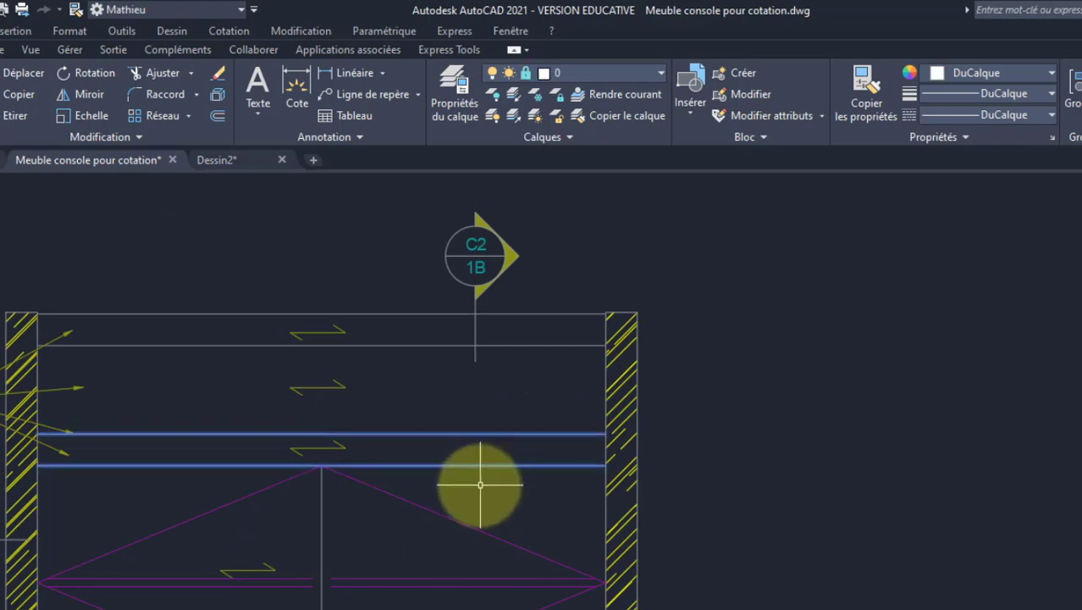
pyautogui.press('Escape')
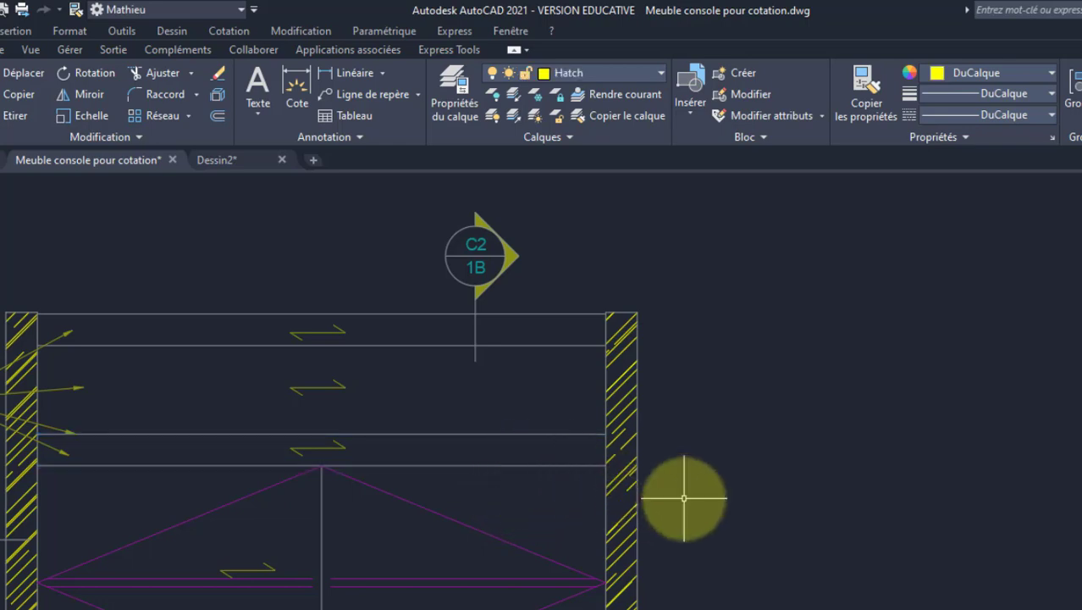
# Select and deselect the right panel's hatch, and restore the layers locked by the isolation
pyautogui.moveTo(679, 471); pyautogui.dragTo(510, 450, button='middle')
pyautogui.click(452, 352)
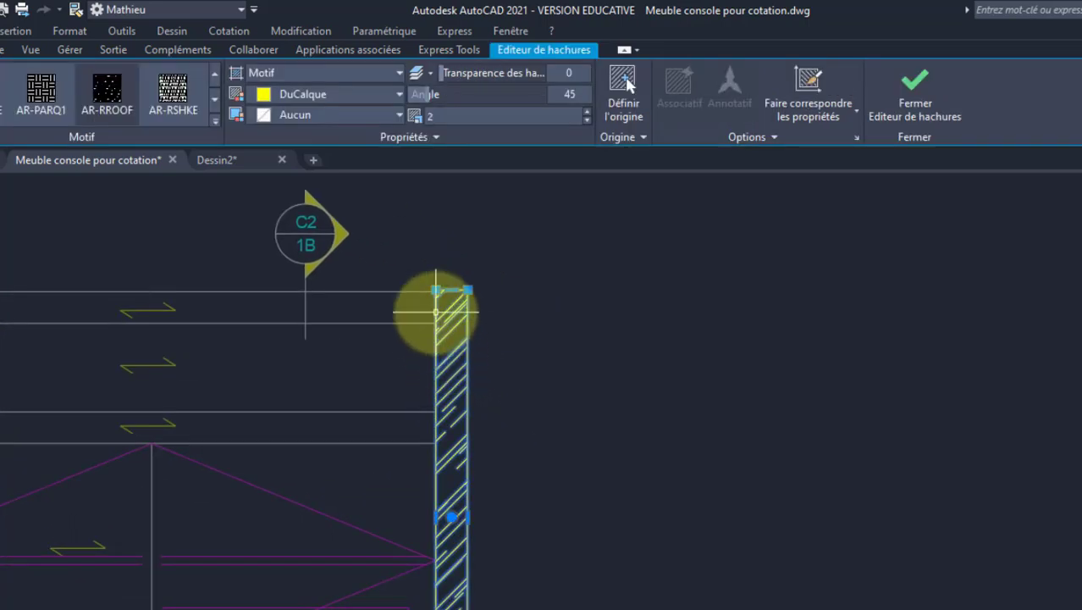
pyautogui.press('Escape')
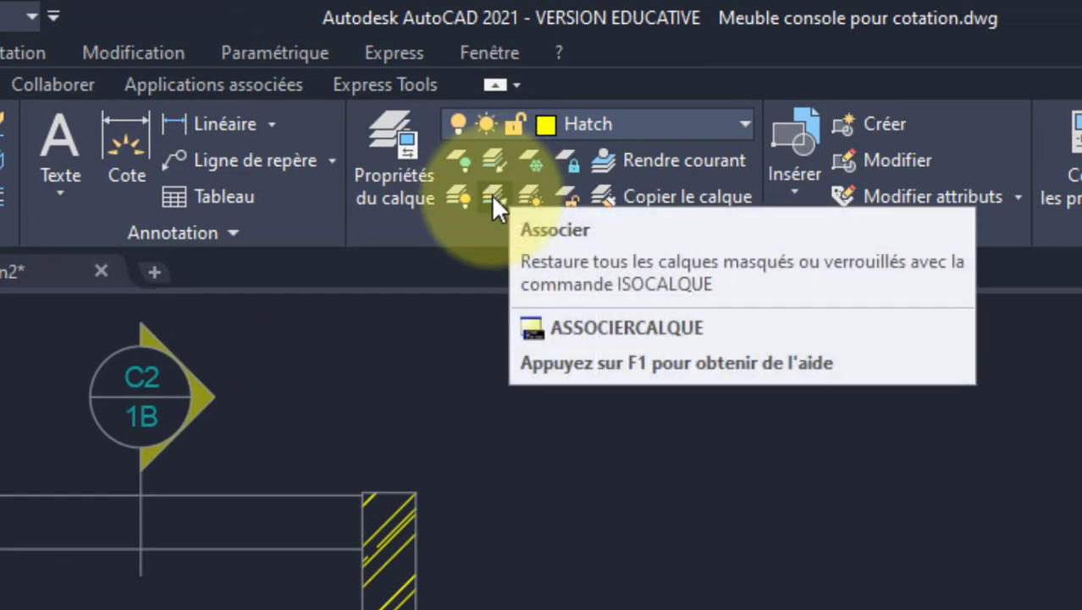
pyautogui.click(494, 197)
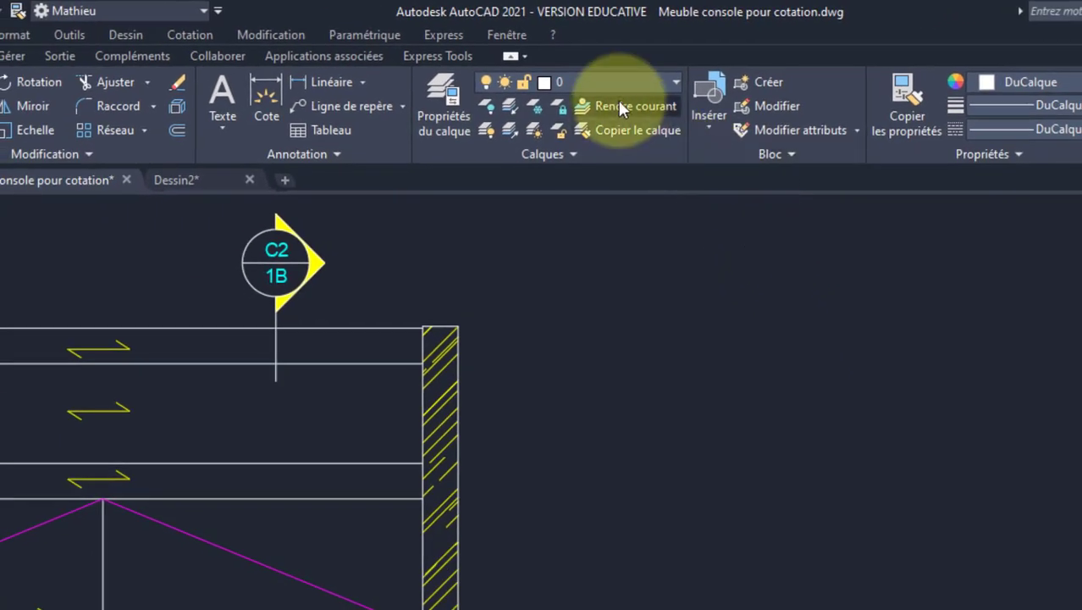
# Make the layer of the right side panel's hatch the current layer by picking the hatch
pyautogui.click(622, 107)
pyautogui.click(439, 436)
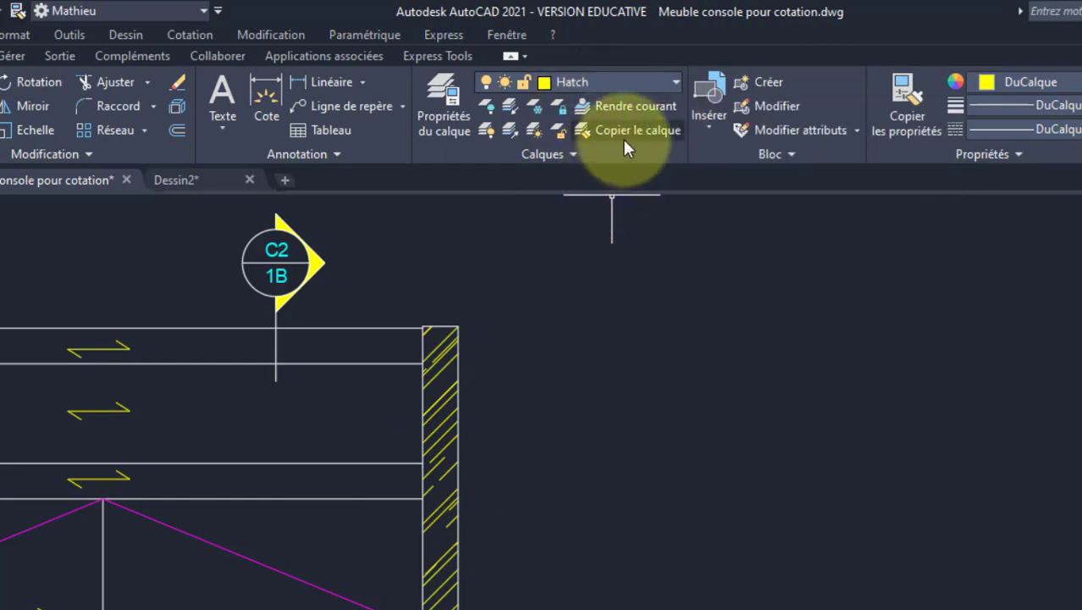
pyautogui.click(546, 154)
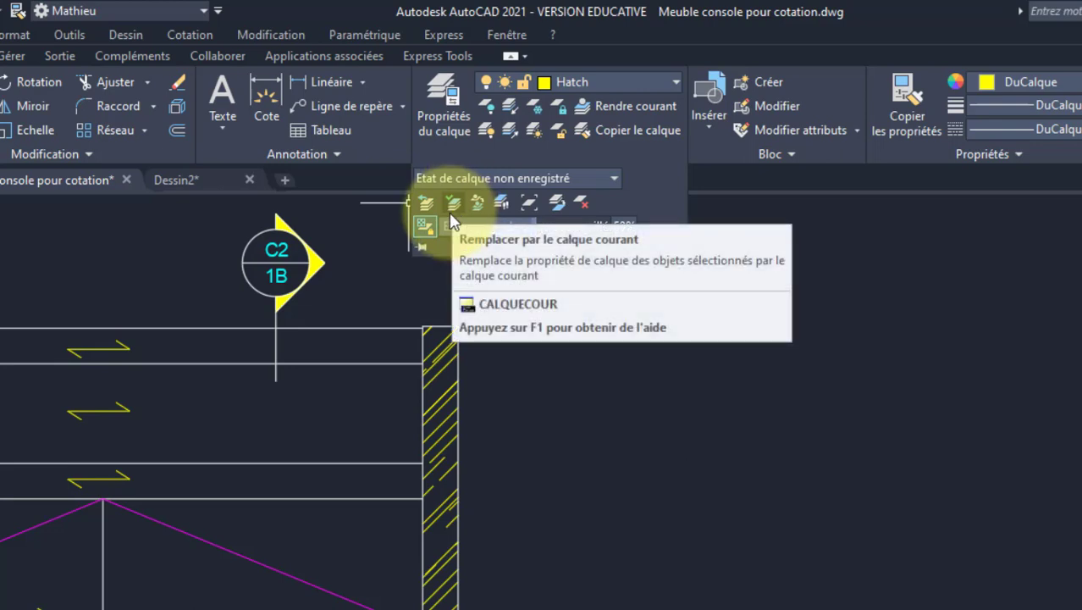
pyautogui.click(579, 370)
pyautogui.click(548, 442)
pyautogui.moveTo(709, 490)
pyautogui.mouseDown(button='middle')
pyautogui.moveTo(666, 486)
pyautogui.moveTo(725, 474)
pyautogui.moveTo(688, 496)
pyautogui.moveTo(634, 495)
pyautogui.mouseUp(button='middle')
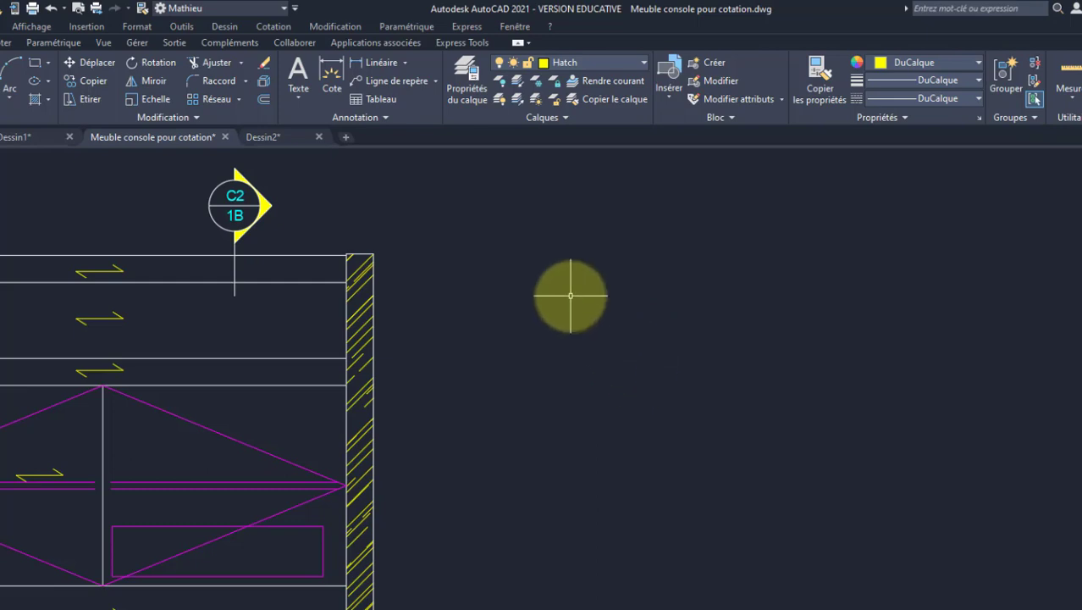
# Draw a short horizontal line in the empty area beside the cabinet's right side panel
pyautogui.click(17, 63)
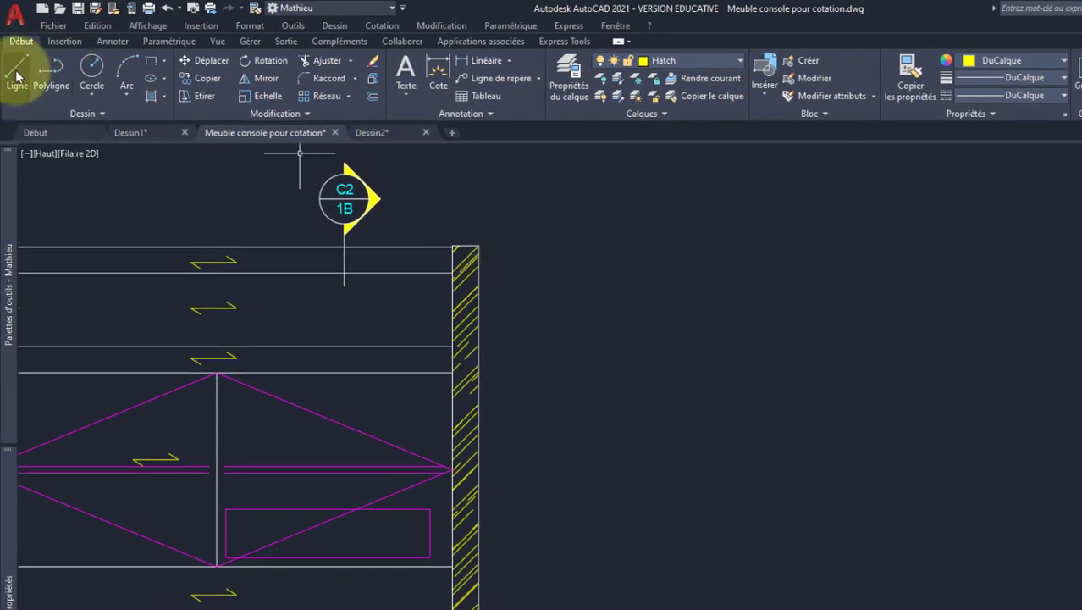
pyautogui.click(658, 331)
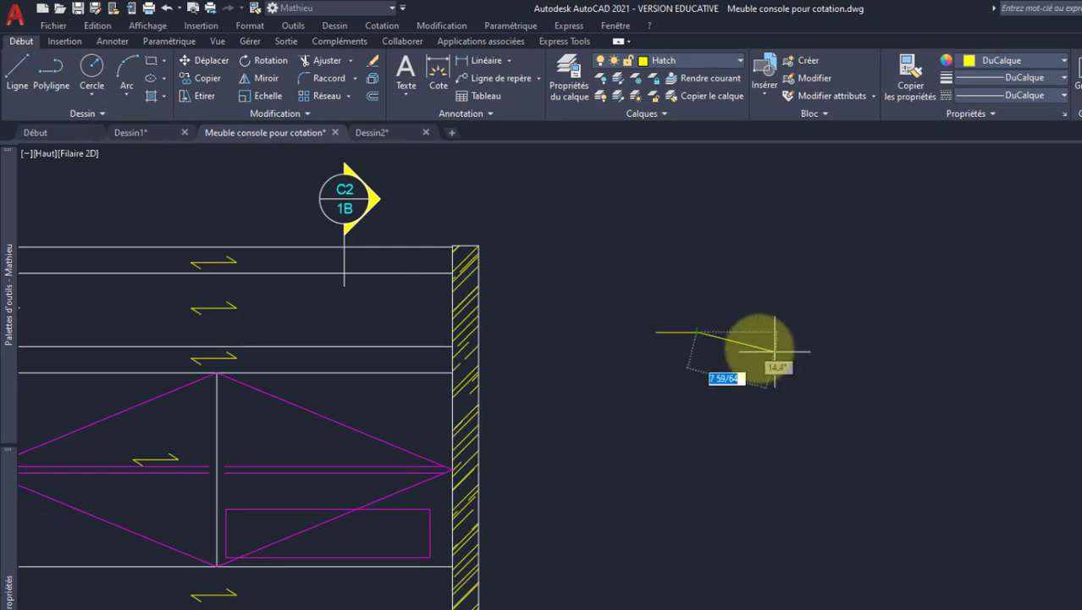
pyautogui.scroll(4, 677, 329)
# Copy the short horizontal line straight down four times at irregular spacing
pyautogui.click(631, 344)
pyautogui.click(195, 60)
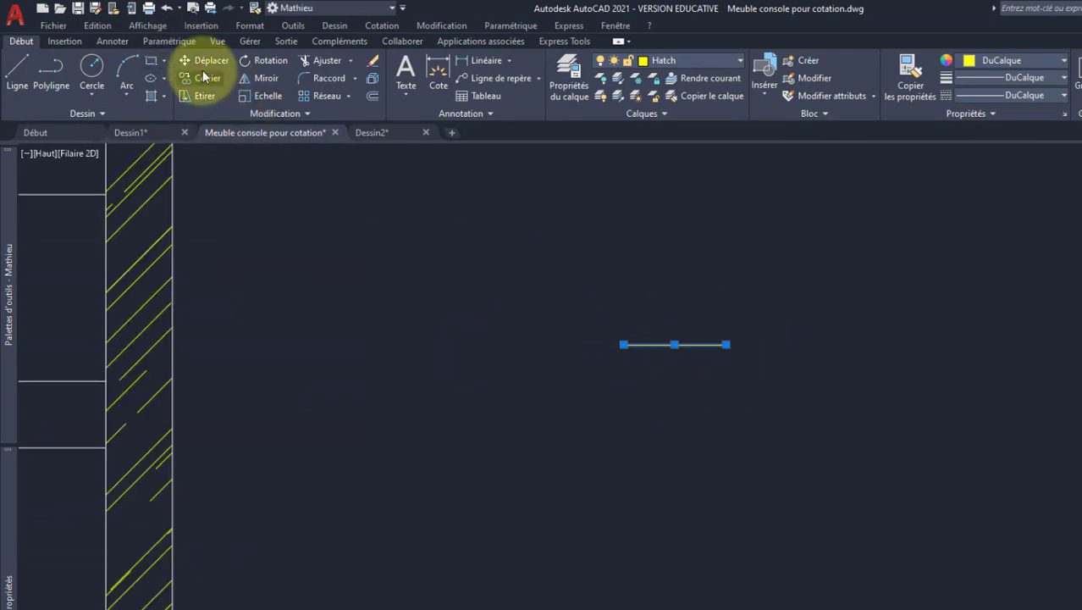
pyautogui.click(726, 345)
pyautogui.click(726, 377)
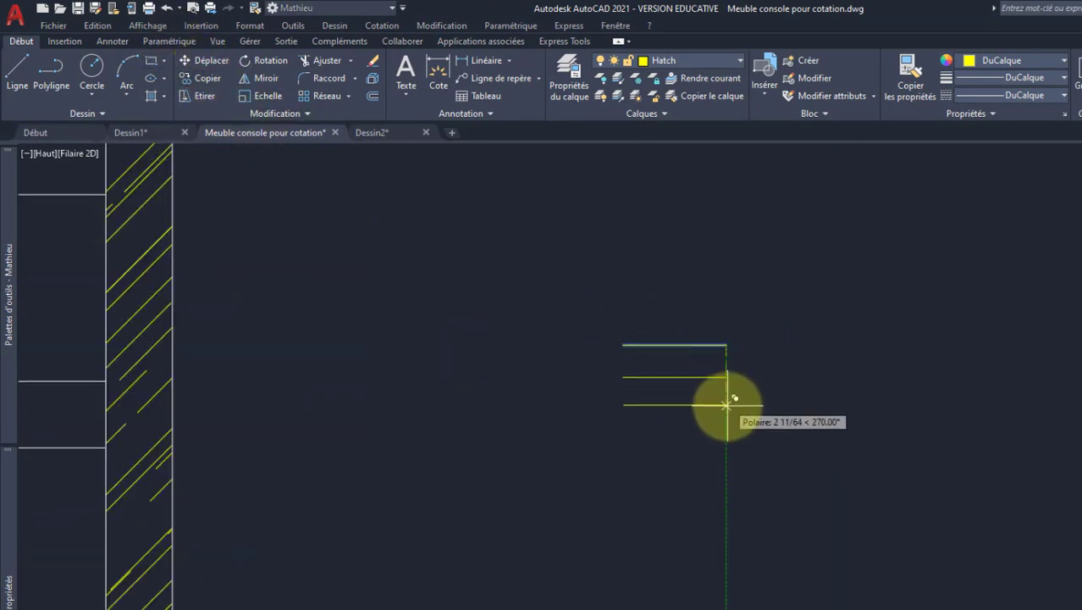
pyautogui.click(726, 414)
pyautogui.click(726, 459)
pyautogui.click(724, 487)
pyautogui.press('Escape')
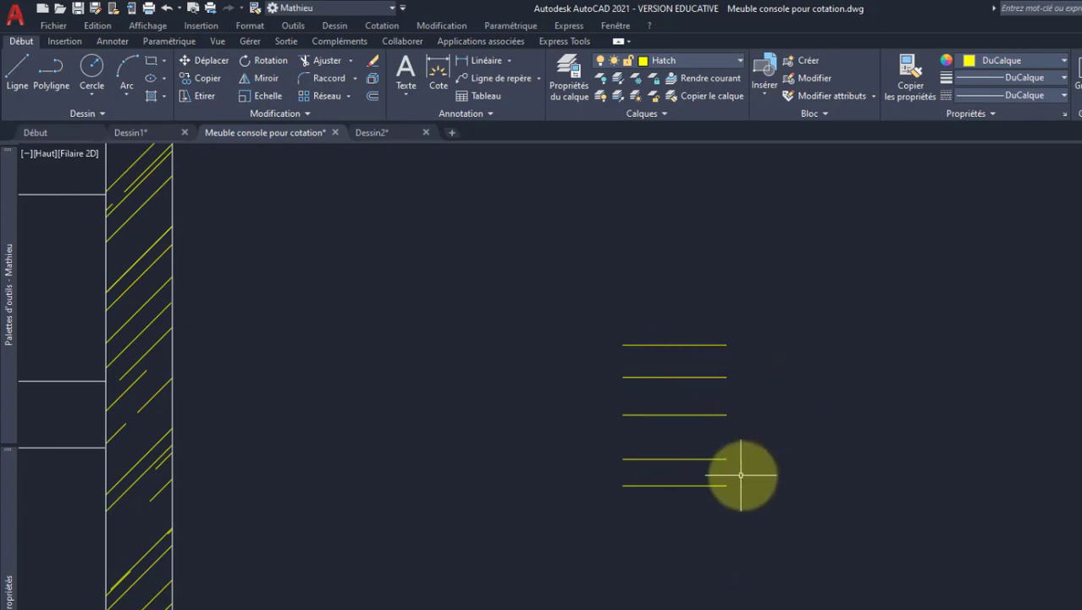
# Move the second of the five short lines to the DASHED layer
pyautogui.moveTo(742, 476); pyautogui.dragTo(703, 478, button='middle')
pyautogui.click(693, 371)
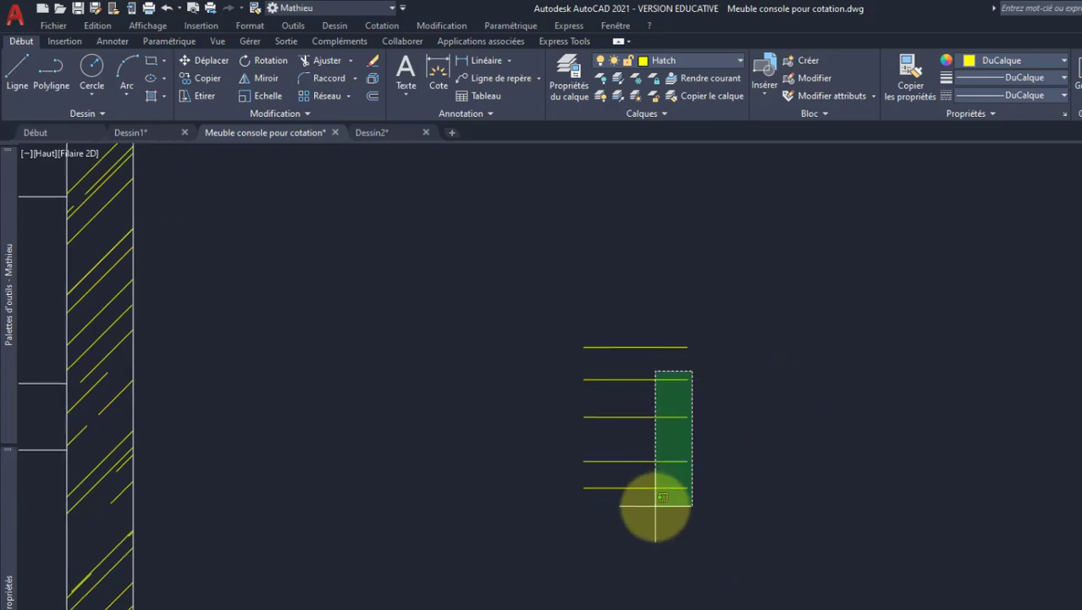
pyautogui.click(551, 391)
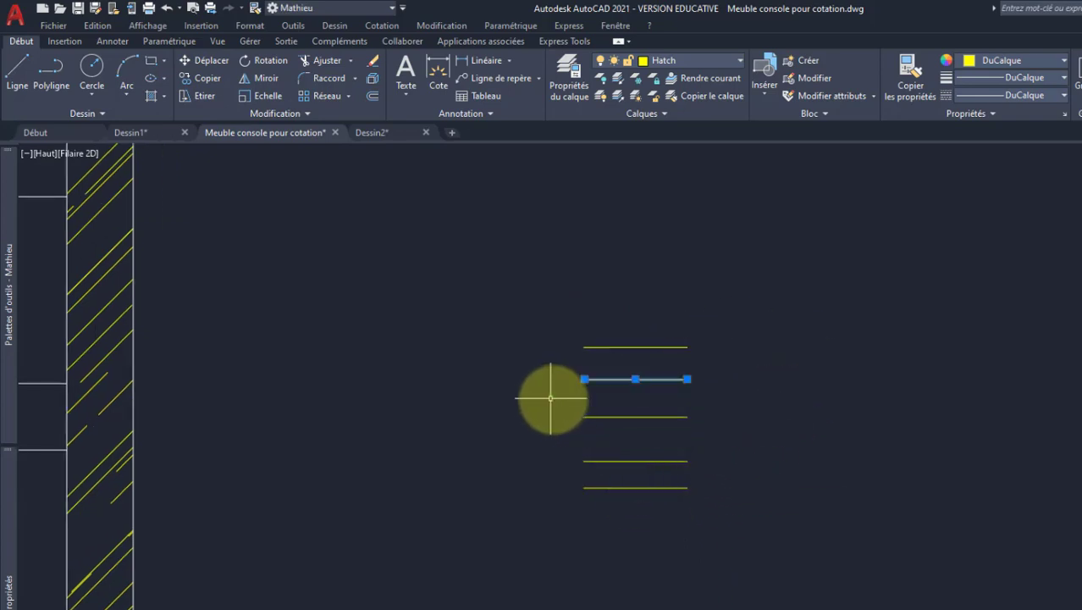
pyautogui.click(672, 61)
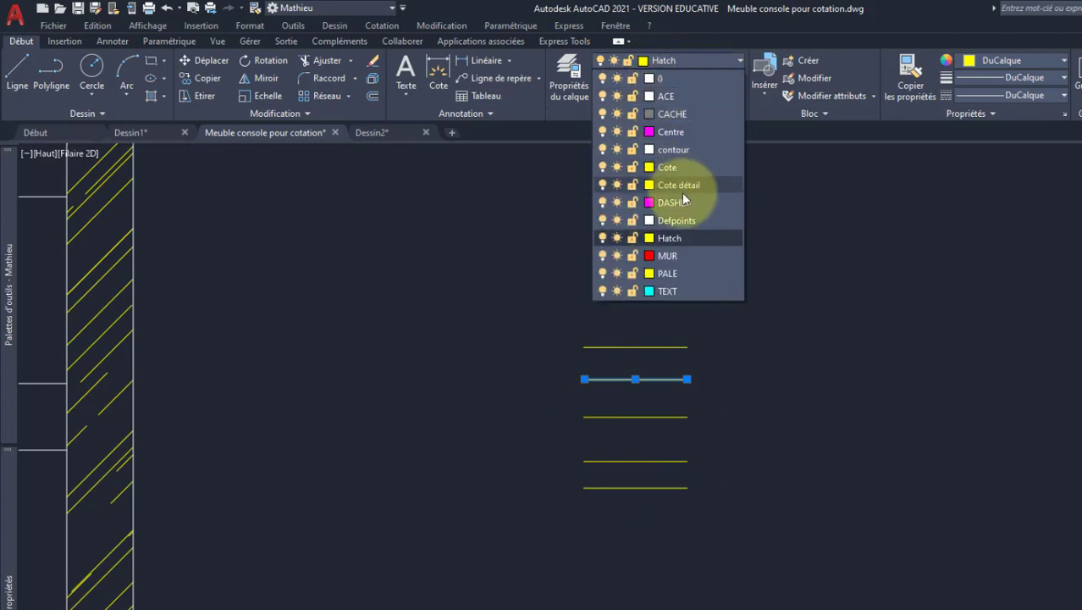
pyautogui.click(673, 201)
pyautogui.press('Escape')
# Move the third of the five short lines to the TEXT layer
pyautogui.click(689, 416)
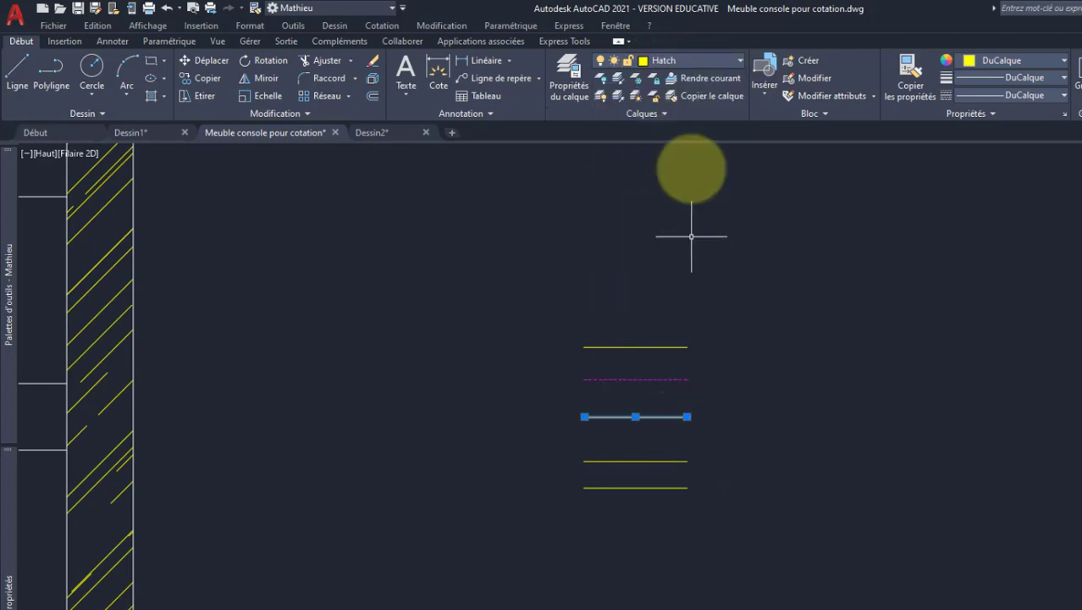
pyautogui.click(680, 60)
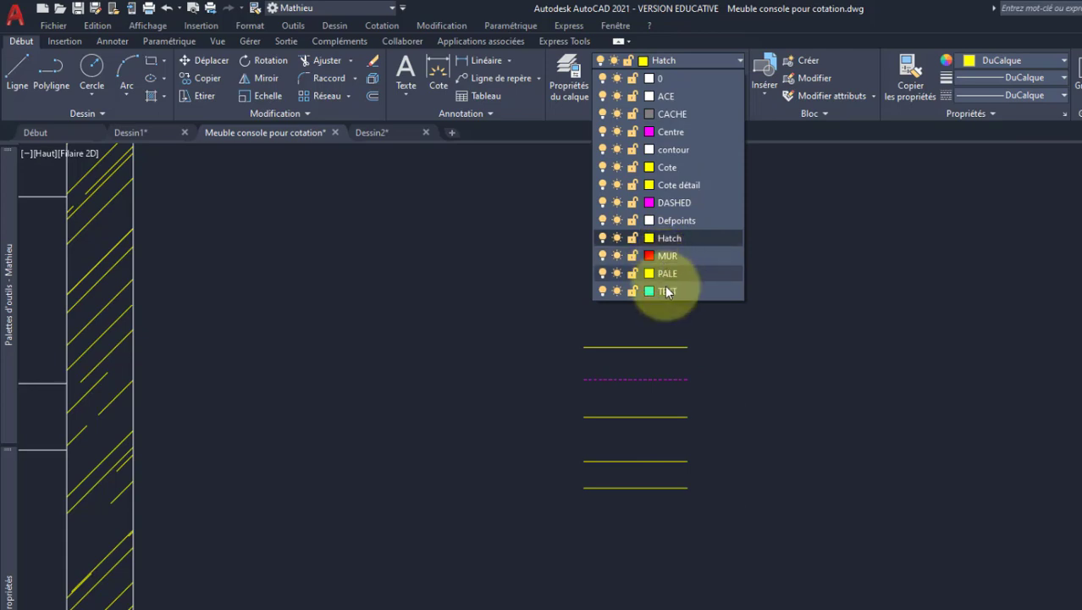
pyautogui.click(665, 286)
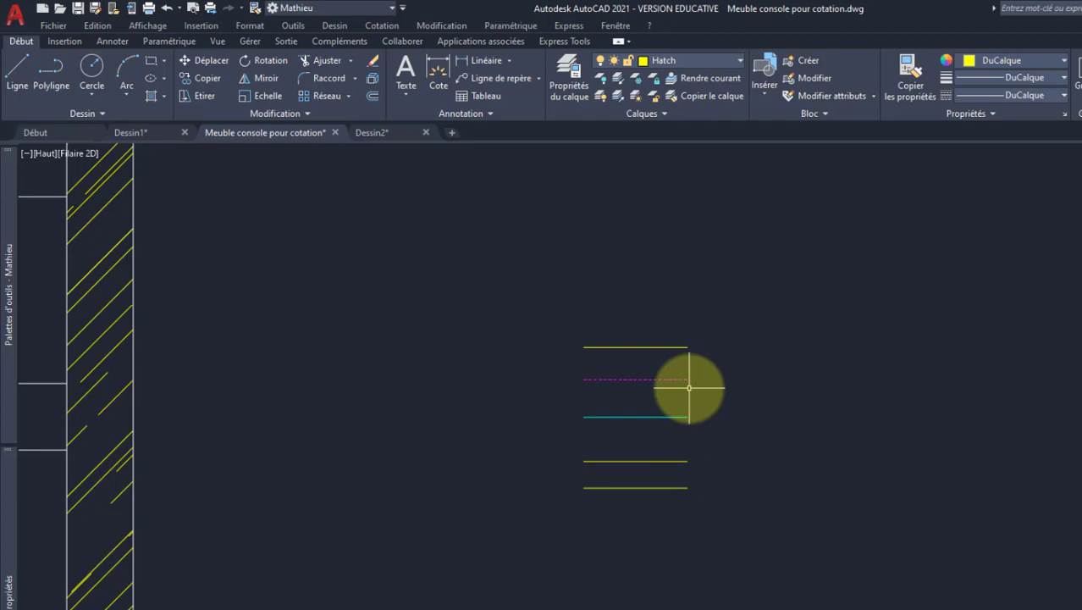
# Erase all five short practice lines beside the cabinet elevation
pyautogui.scroll(-2, 749, 389)
pyautogui.click(737, 344)
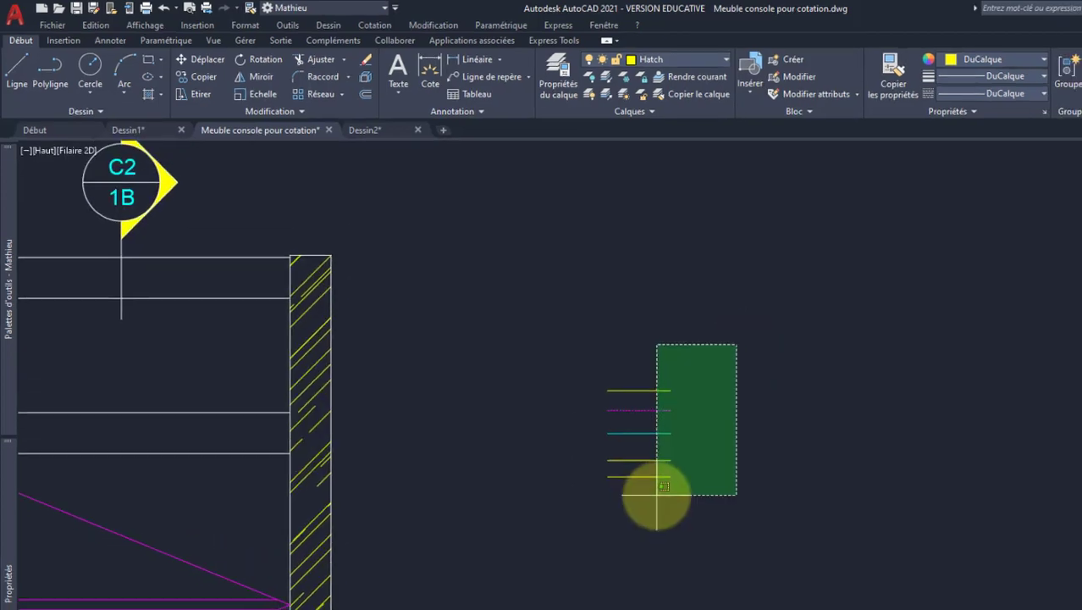
pyautogui.click(651, 508)
pyautogui.press('Delete')
pyautogui.scroll(-3, 526, 415)
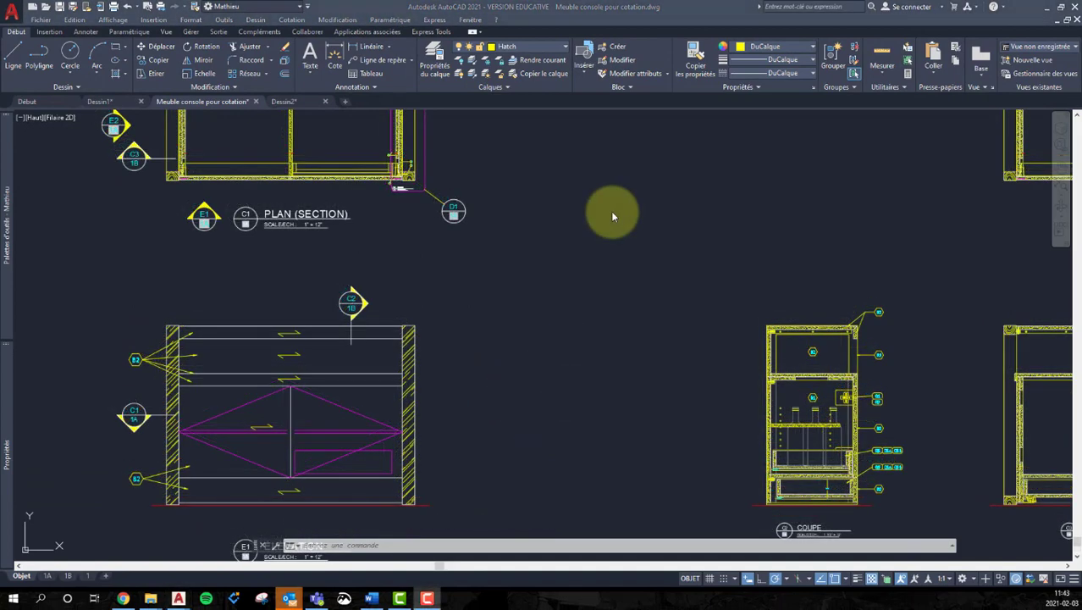
# Open the layer properties manager in model space and narrow its linetype column (Type de ligne)
pyautogui.click(438, 70)
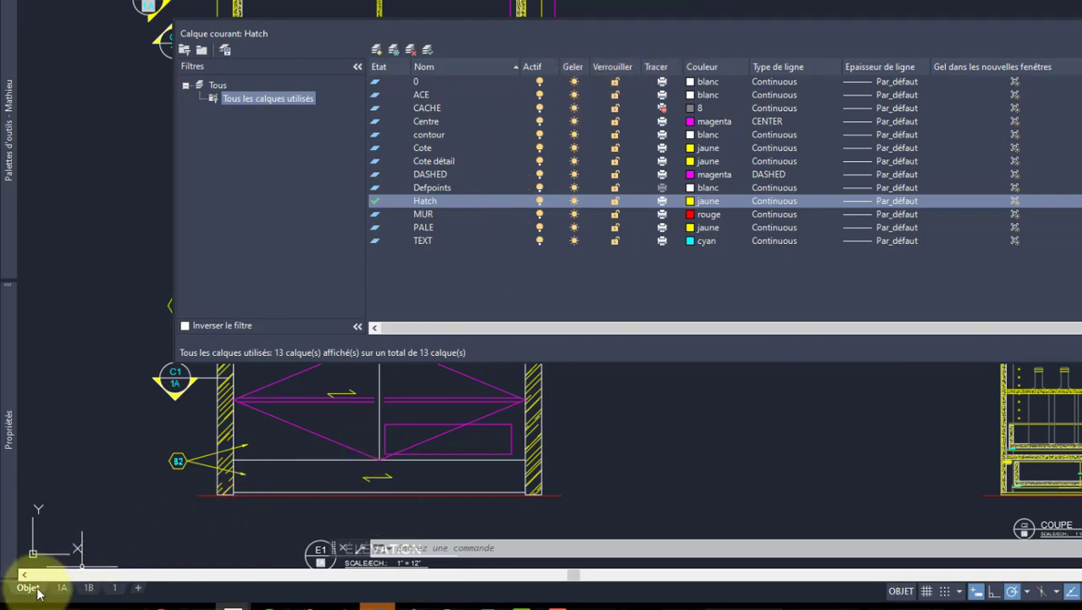
pyautogui.moveTo(65, 595)
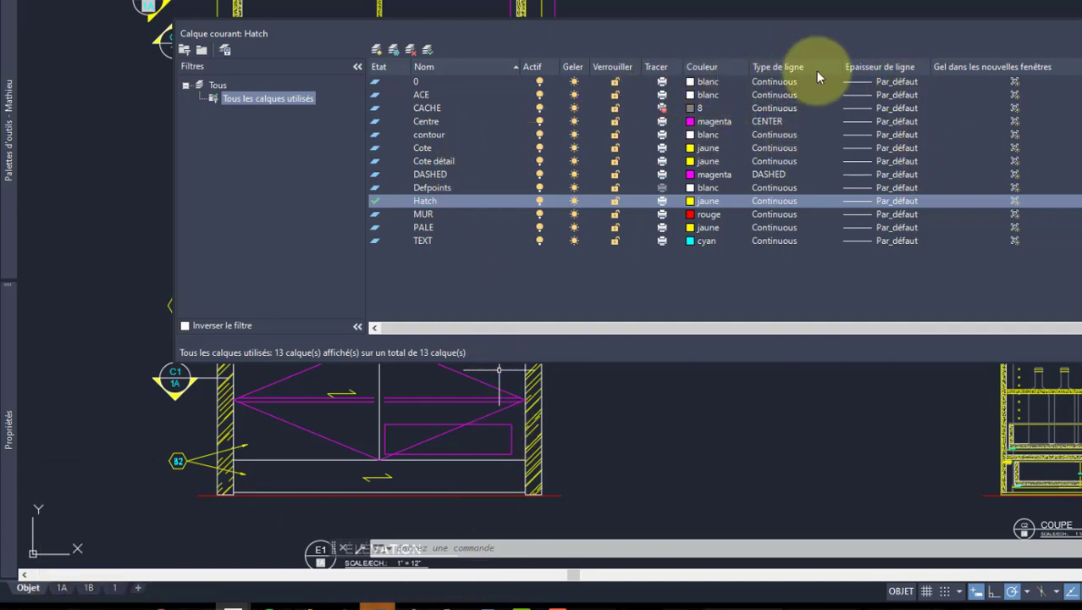
pyautogui.moveTo(841, 64); pyautogui.dragTo(816, 65)
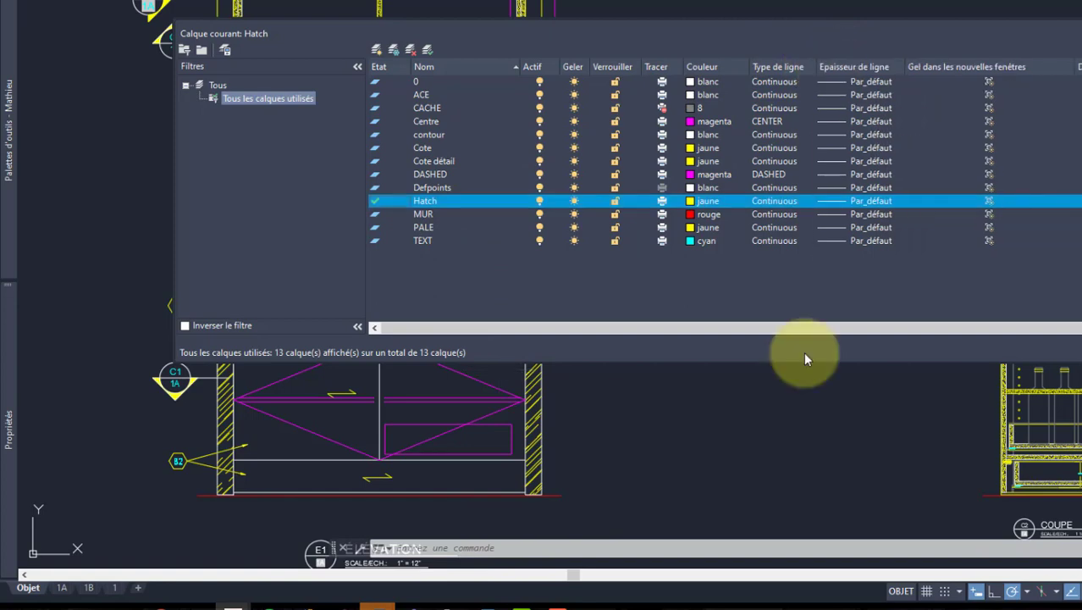
# Switch to layout 1A and examine the viewport-specific columns in the layer properties manager, such as viewport freeze, colour and linetype
pyautogui.click(61, 587)
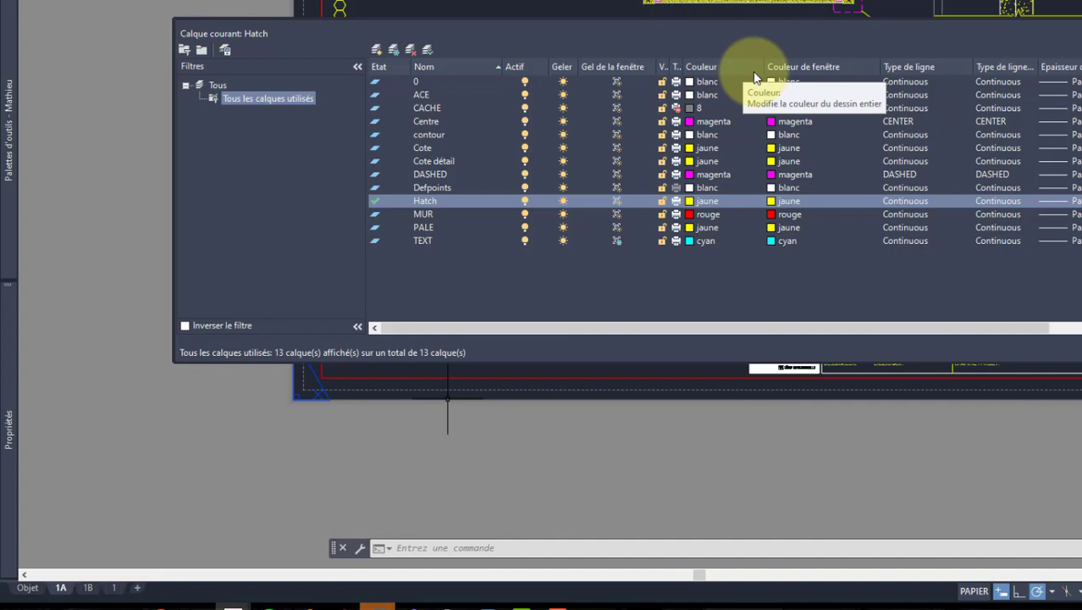
pyautogui.moveTo(37, 591)
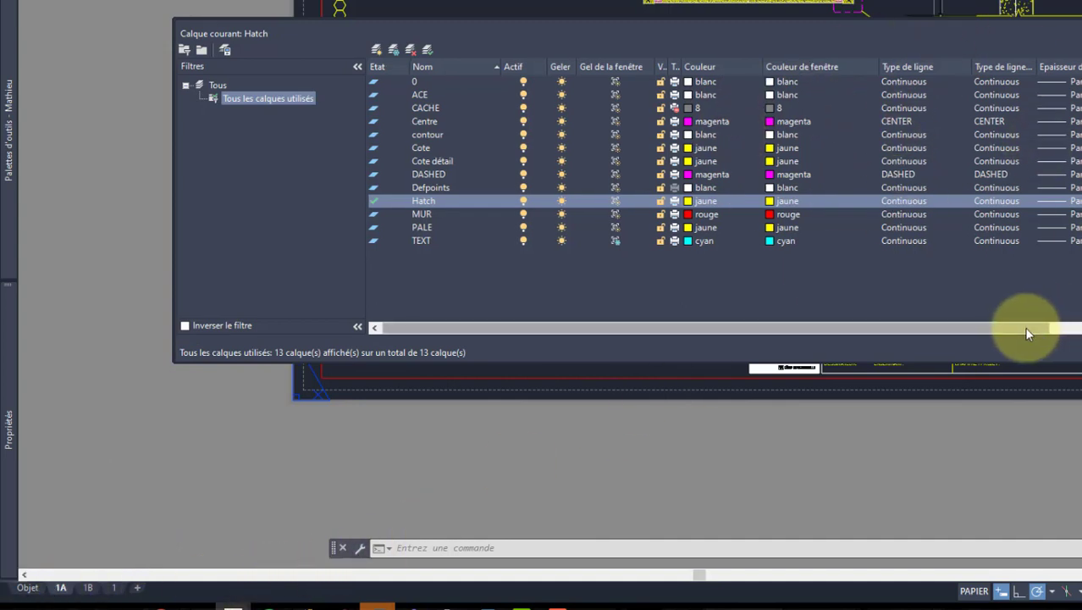
pyautogui.moveTo(1027, 329); pyautogui.dragTo(974, 331)
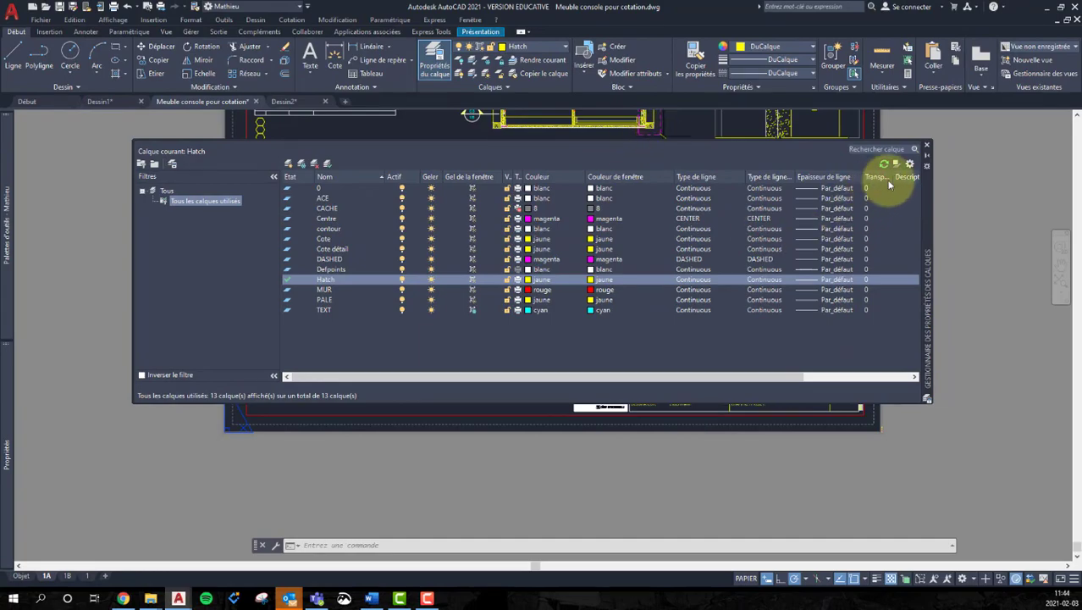